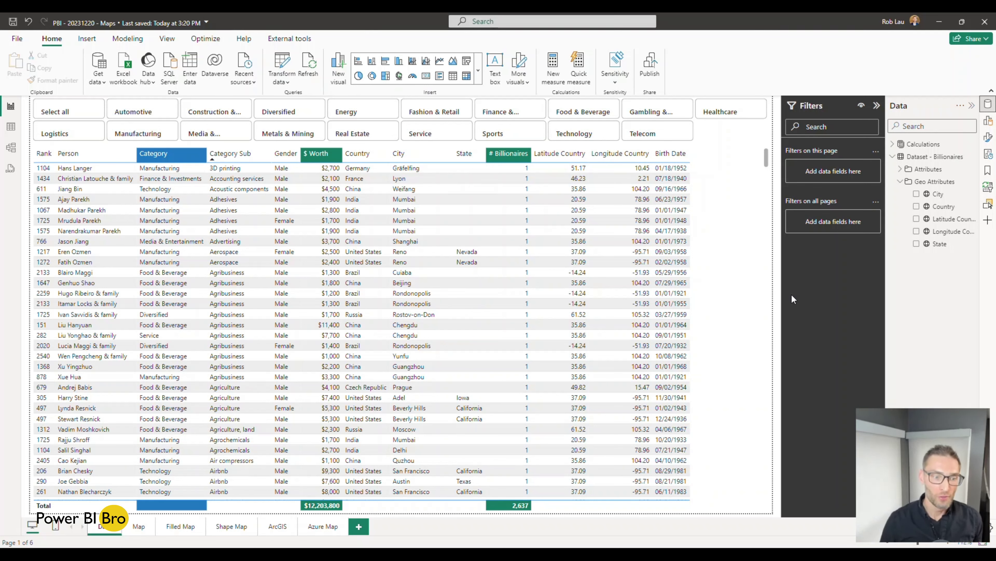
Step: Browse the Map, Filled Map, Shape Map, ArcGIS and Azure Map report pages, and return to the data table page
{"action": "left_click", "coordinate": [138, 527]}
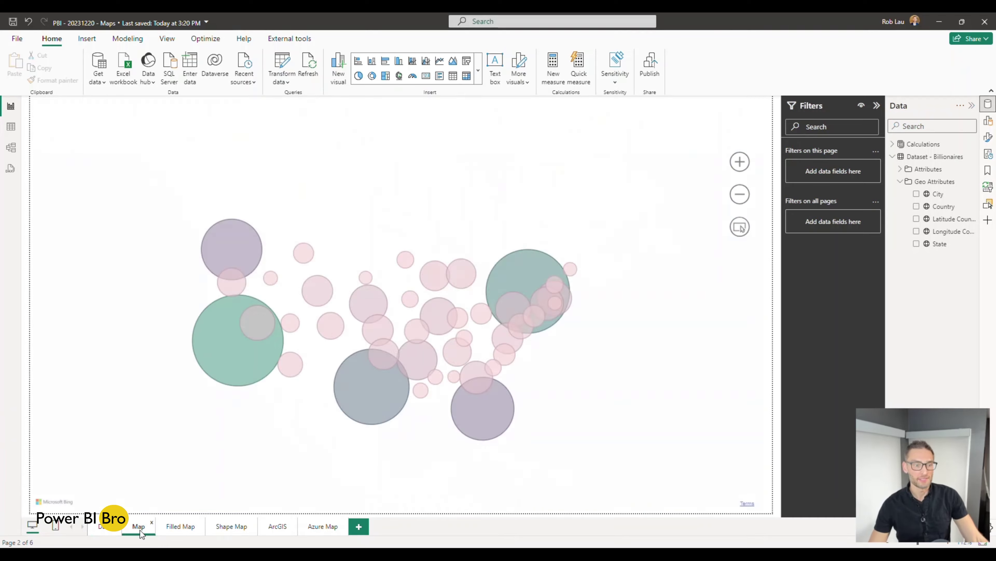
{"action": "left_click", "coordinate": [180, 526]}
{"action": "left_click", "coordinate": [231, 526]}
{"action": "left_click", "coordinate": [278, 526]}
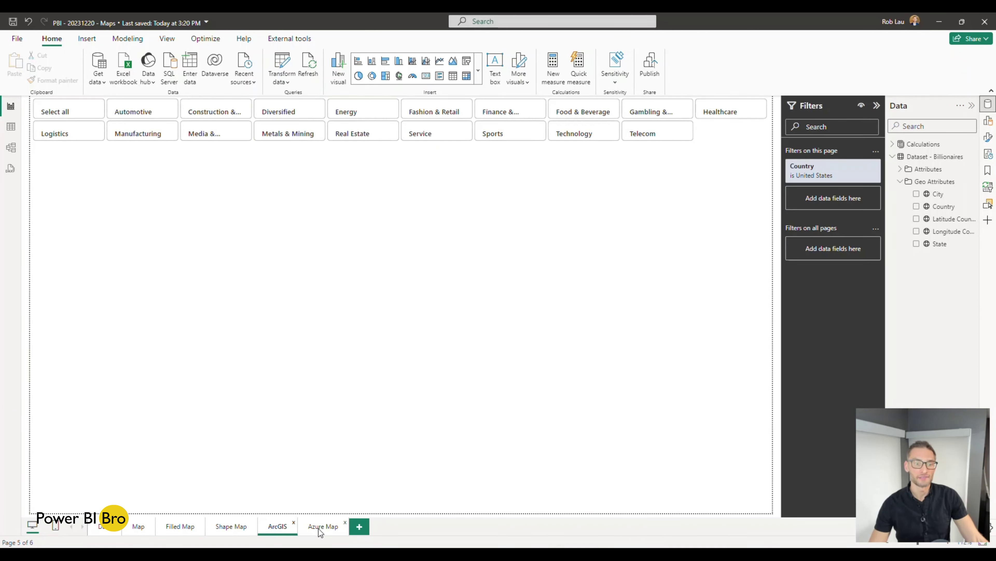
{"action": "left_click", "coordinate": [319, 528]}
{"action": "left_click", "coordinate": [280, 528]}
{"action": "left_click", "coordinate": [231, 528]}
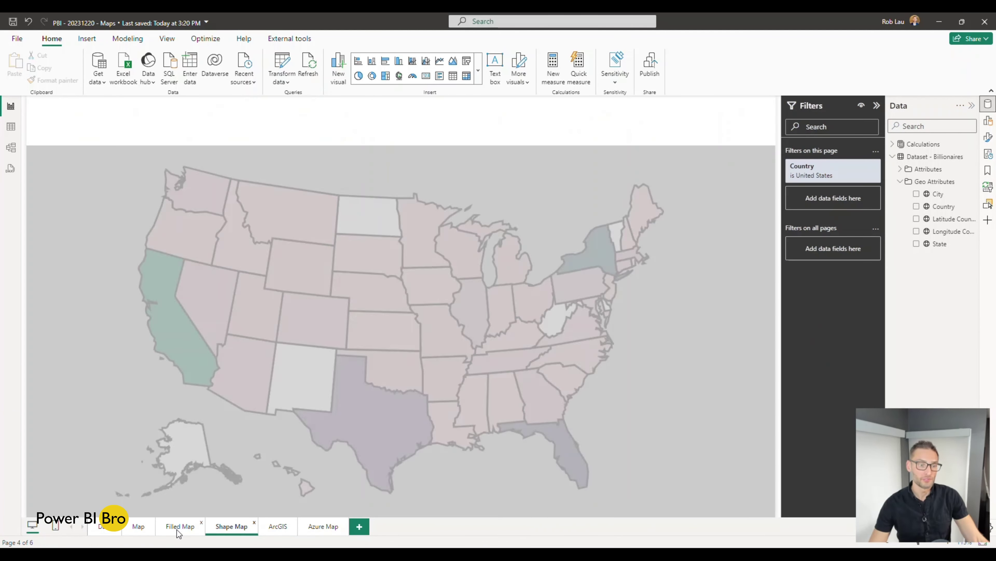
{"action": "left_click", "coordinate": [177, 527]}
{"action": "left_click", "coordinate": [138, 527]}
{"action": "left_click", "coordinate": [102, 527]}
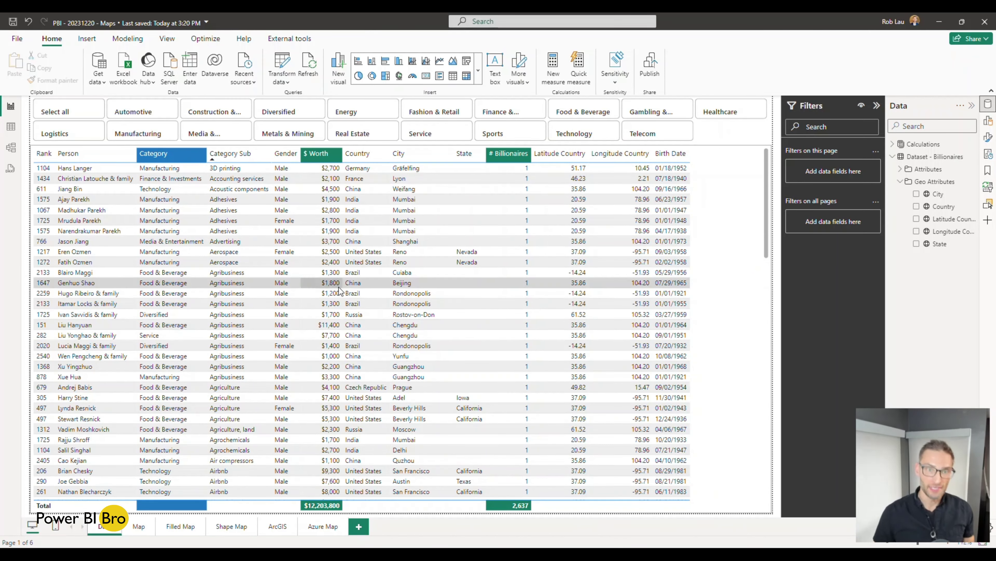
Step: Test the category slicer on the Map page with Real Estate, Metals & Mining and Media & Entertainment, and clear the selection
{"action": "left_click", "coordinate": [139, 526]}
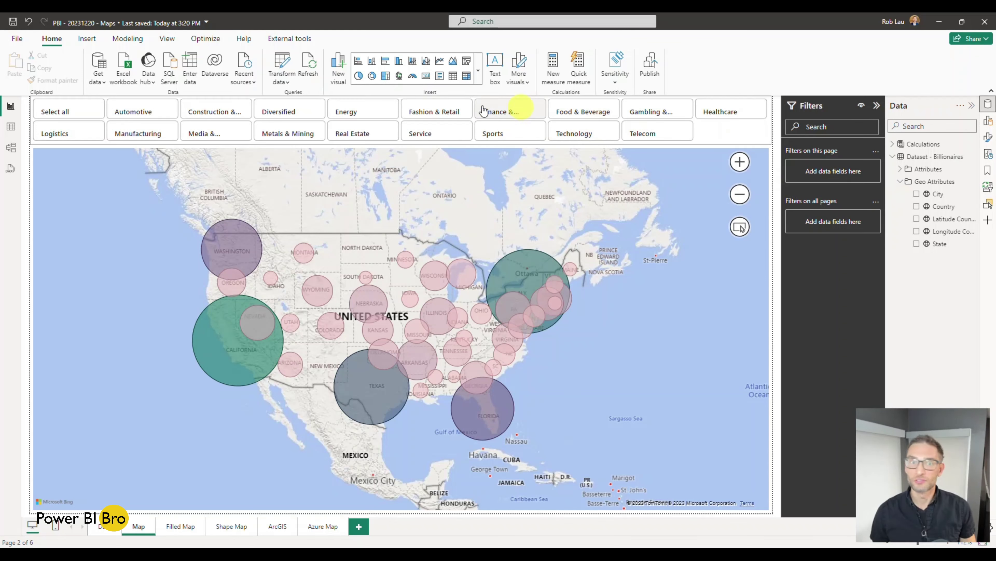
{"action": "left_click", "coordinate": [351, 137]}
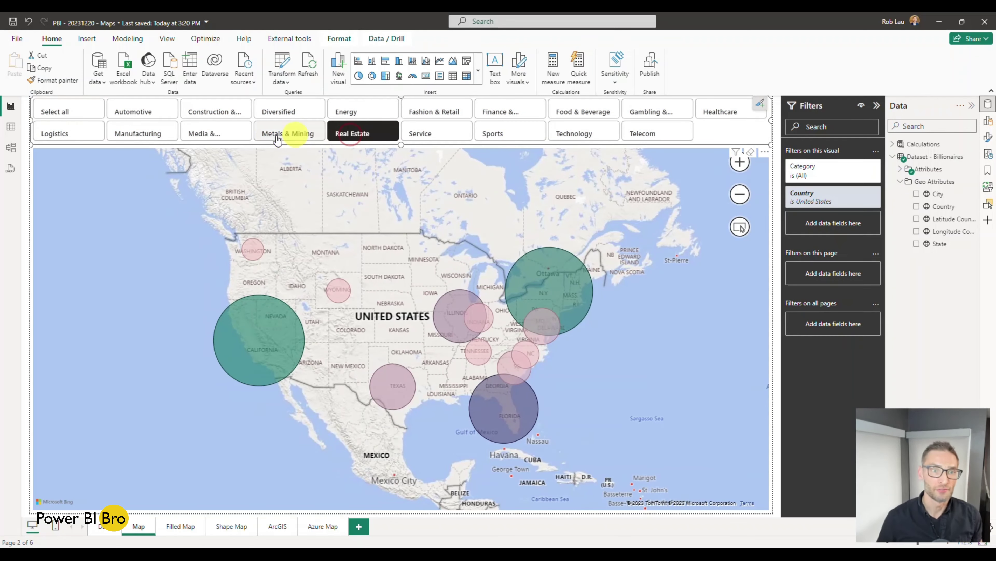
{"action": "left_click", "coordinate": [275, 136], "text": "ctrl"}
{"action": "left_click", "coordinate": [220, 129], "text": "ctrl"}
{"action": "left_click", "coordinate": [304, 138], "text": "ctrl"}
{"action": "left_click", "coordinate": [371, 139], "text": "ctrl"}
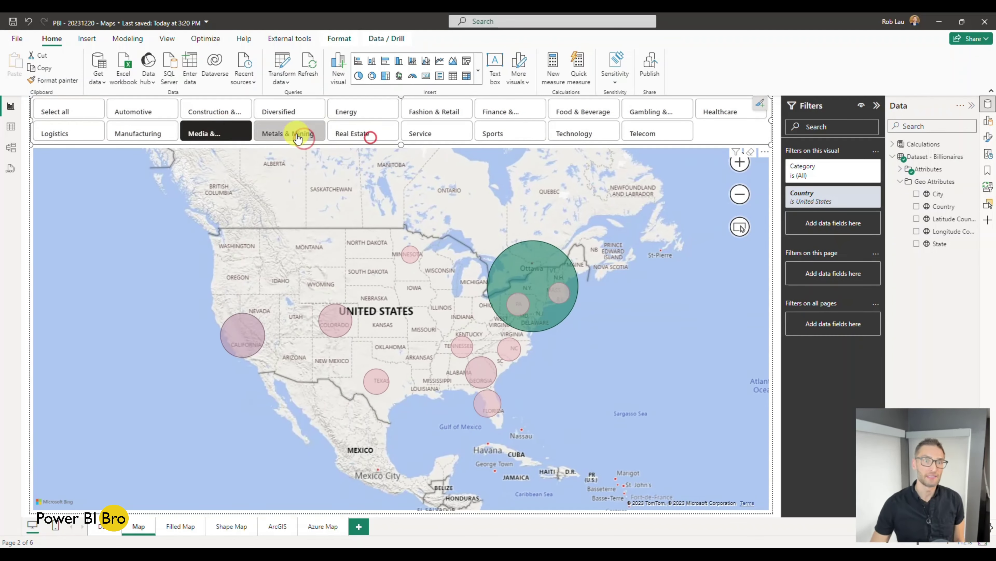
{"action": "left_click", "coordinate": [288, 135], "text": "ctrl"}
{"action": "left_click", "coordinate": [210, 135], "text": "ctrl"}
{"action": "left_click", "coordinate": [277, 135], "text": "ctrl"}
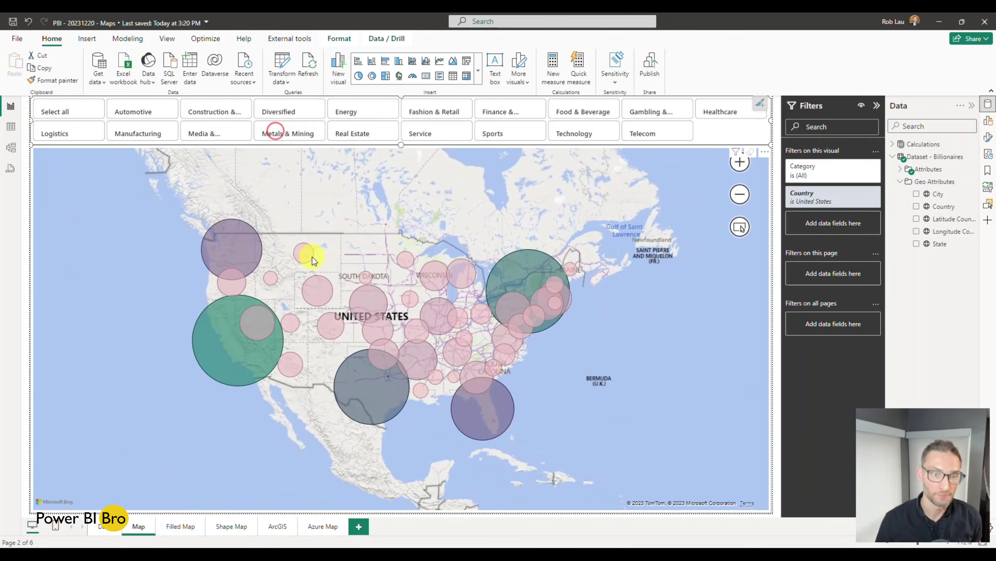
Step: Return to the data table page and expand the Attributes folder of Dataset - Billionaires and the Calculations table
{"action": "left_click", "coordinate": [105, 529]}
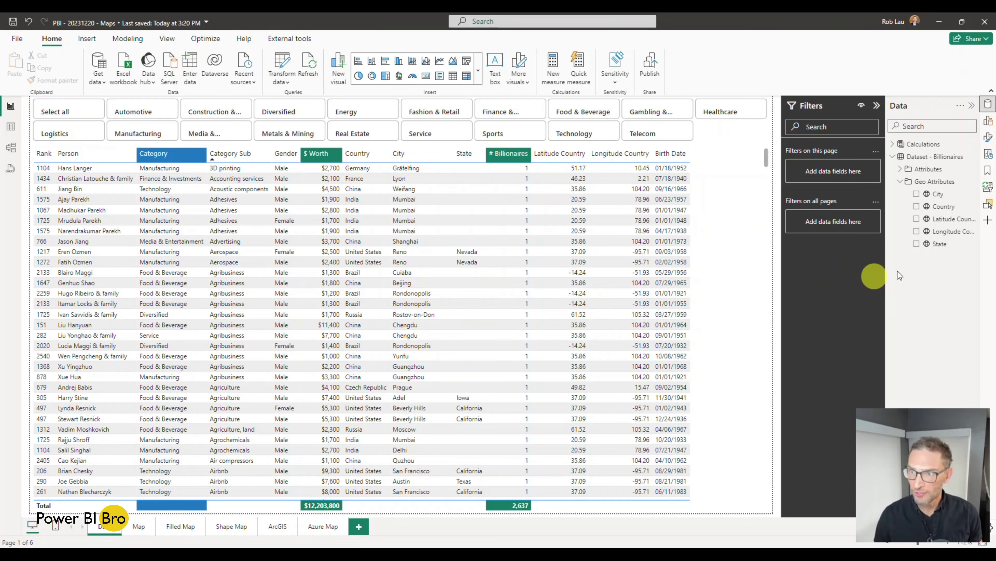
{"action": "left_click", "coordinate": [918, 156]}
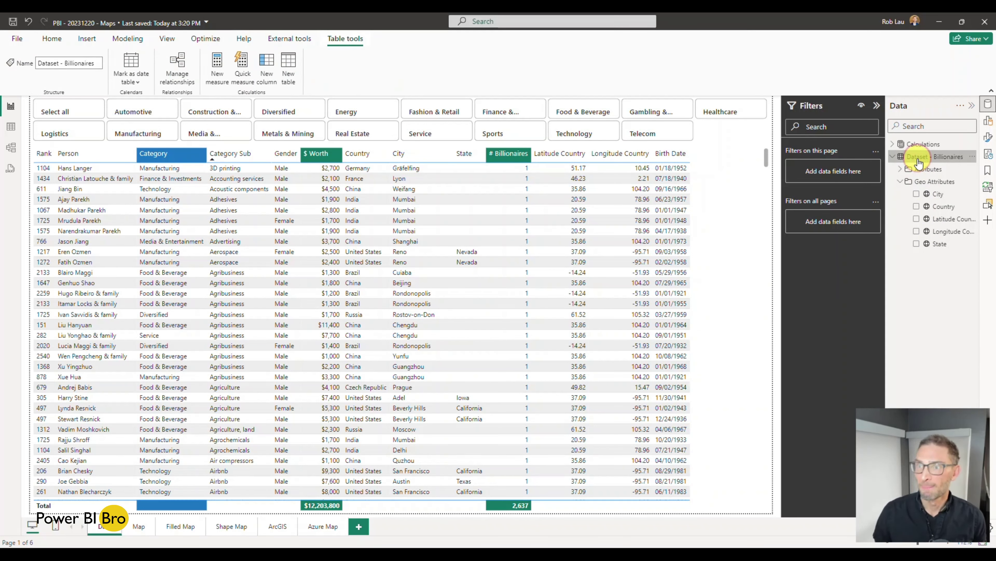
{"action": "left_click", "coordinate": [900, 169]}
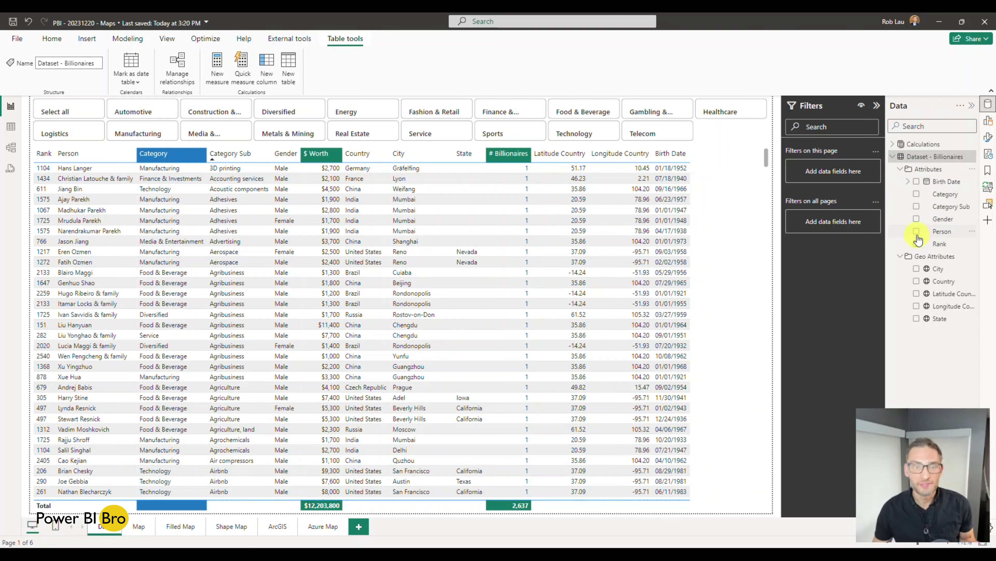
{"action": "left_click", "coordinate": [893, 144]}
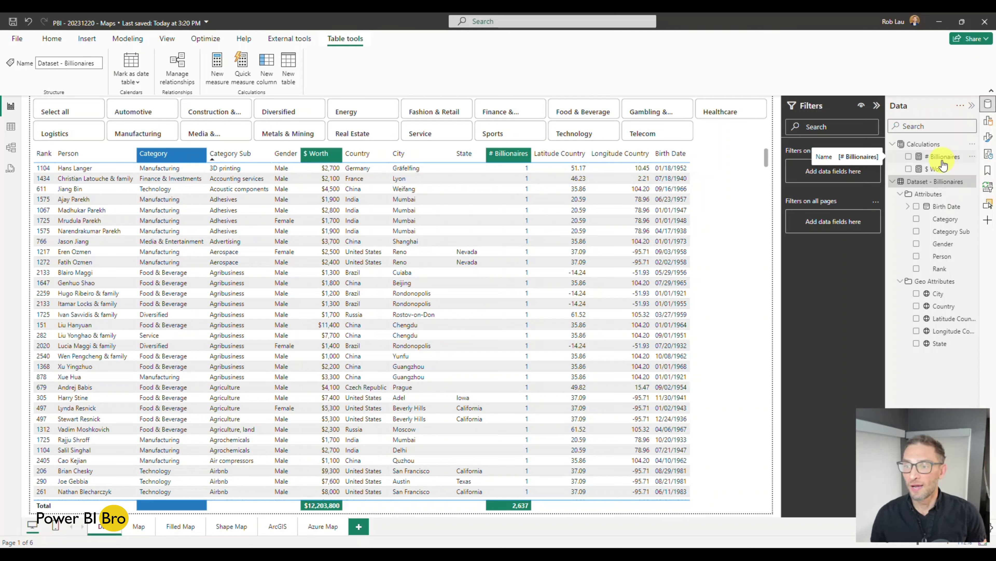
Step: Check the data categories assigned to the City, Country, State, Latitude Country and Longitude Country columns
{"action": "left_click", "coordinate": [938, 294]}
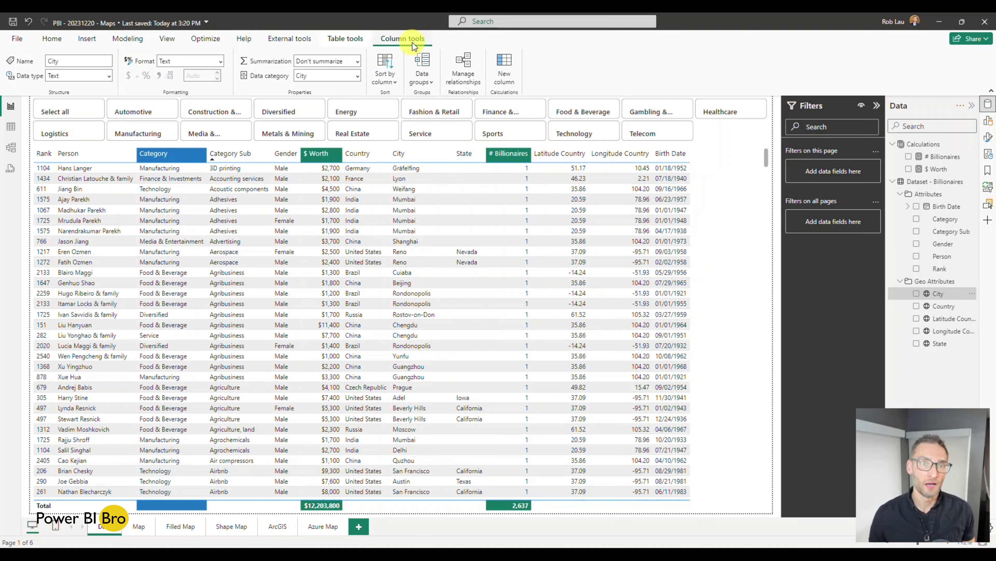
{"action": "left_click", "coordinate": [358, 76]}
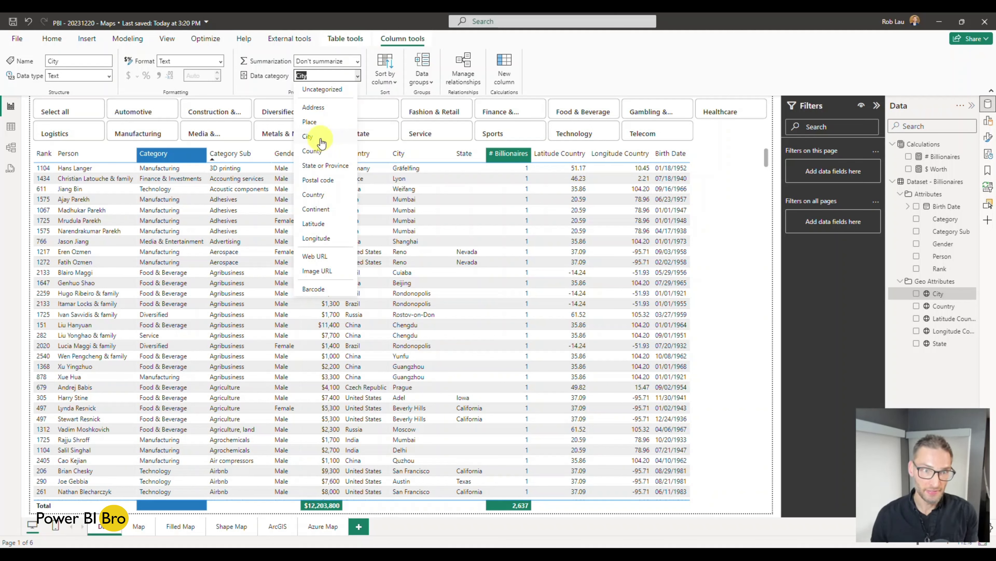
{"action": "left_click", "coordinate": [946, 307]}
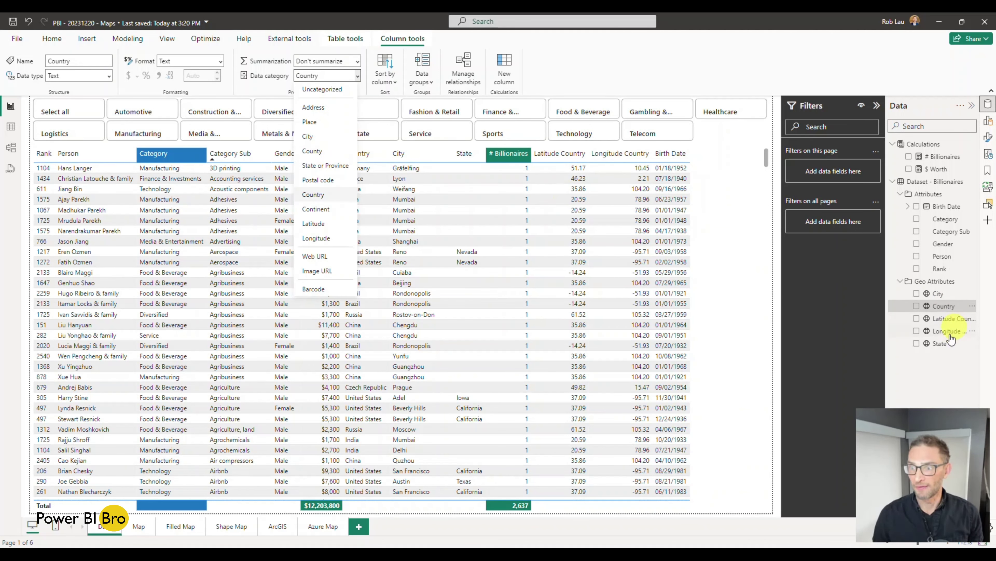
{"action": "left_click", "coordinate": [941, 345]}
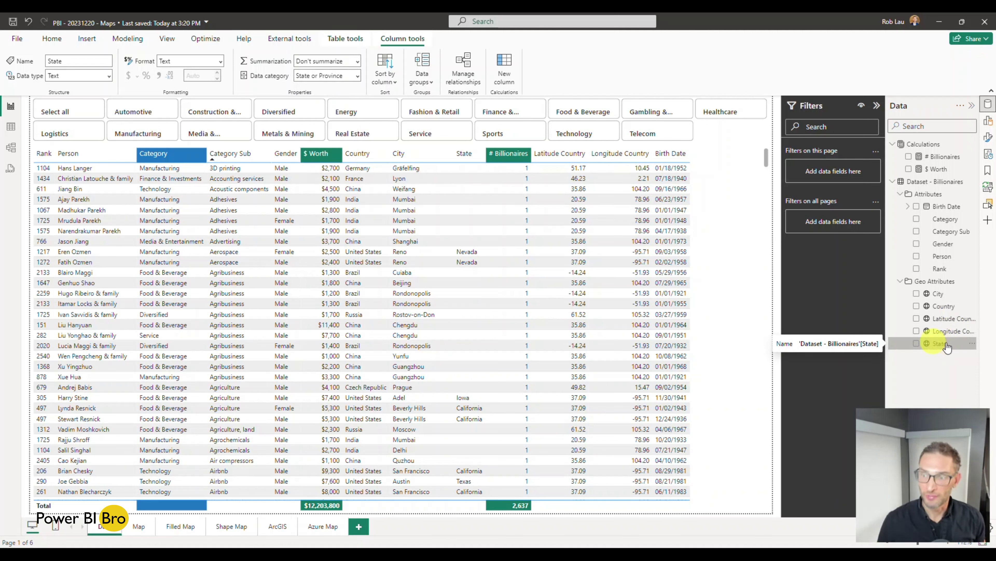
{"action": "left_click", "coordinate": [951, 319]}
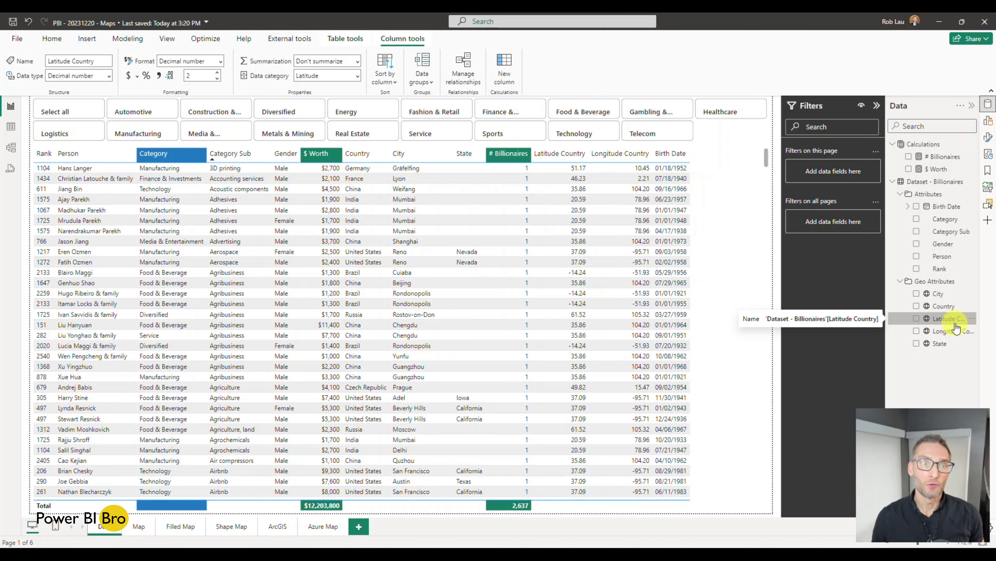
{"action": "left_click", "coordinate": [948, 334]}
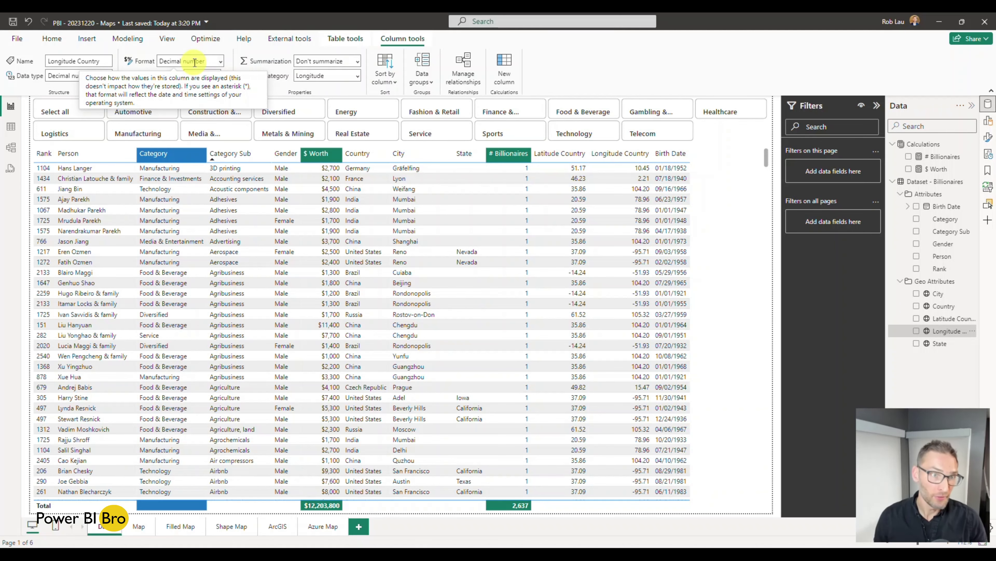
Step: View the dataset's raw rows, return to the report, and review the data category options for Latitude Country, keeping Latitude
{"action": "left_click", "coordinate": [11, 127]}
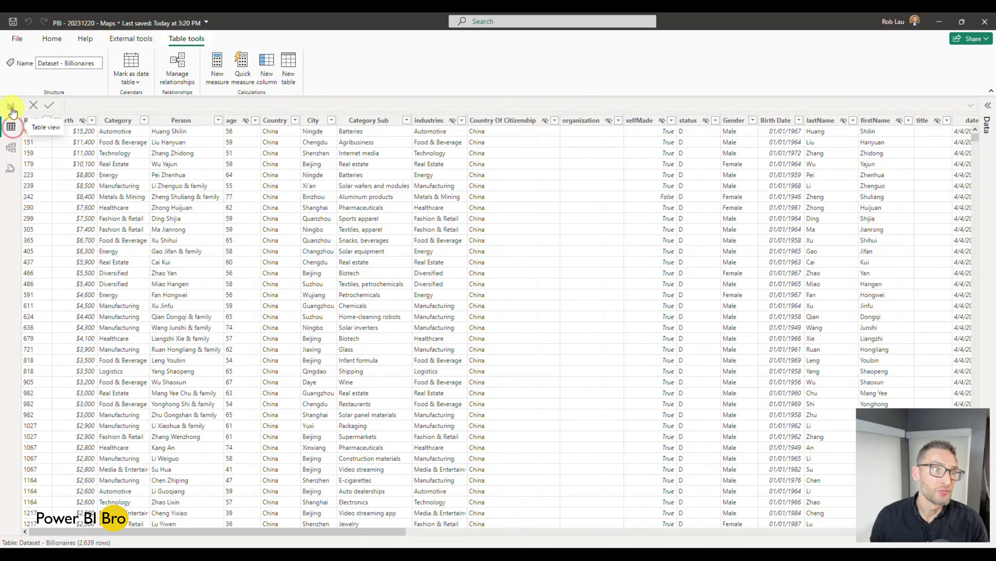
{"action": "left_click", "coordinate": [11, 106]}
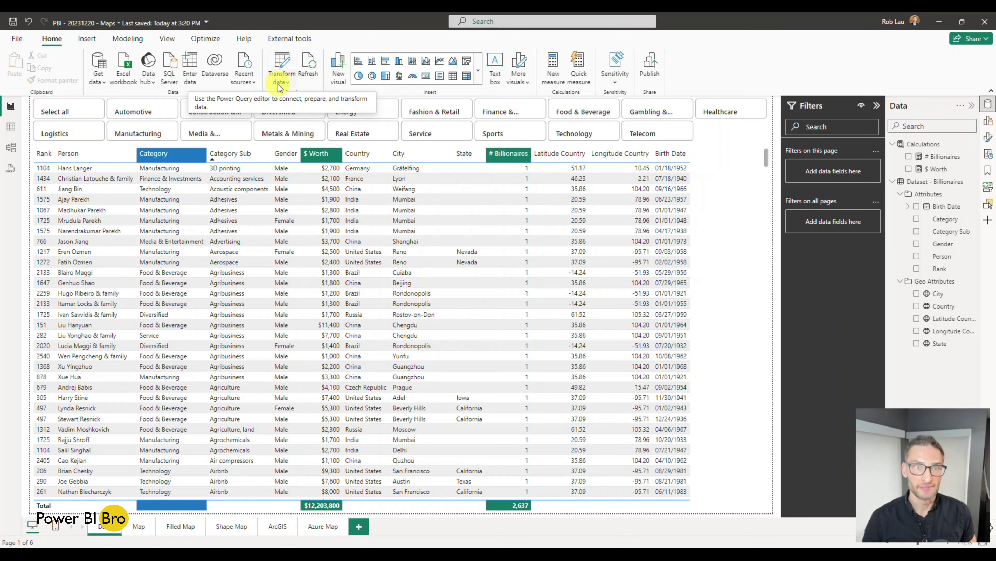
{"action": "left_click", "coordinate": [948, 319]}
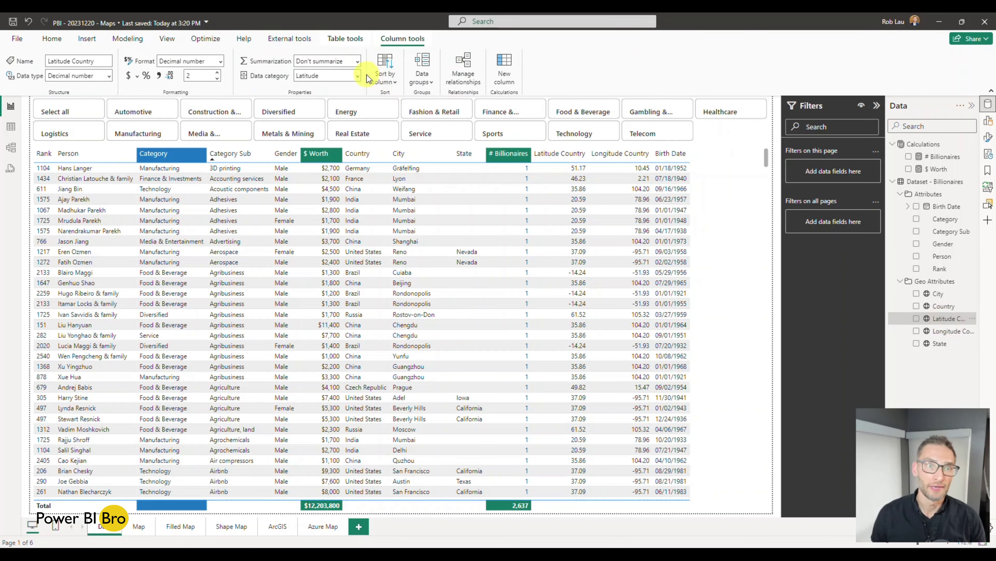
{"action": "left_click", "coordinate": [356, 77]}
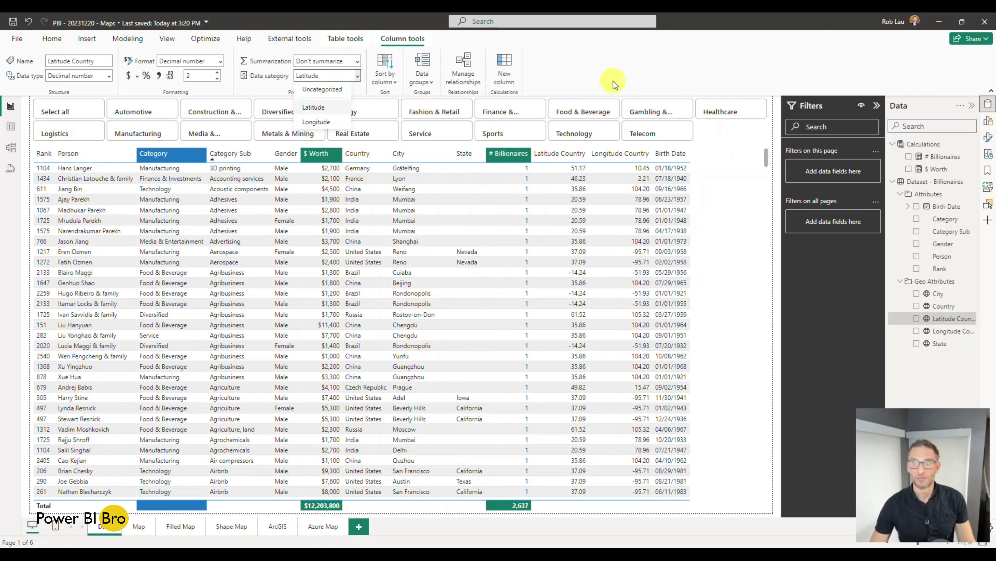
{"action": "left_click", "coordinate": [341, 110]}
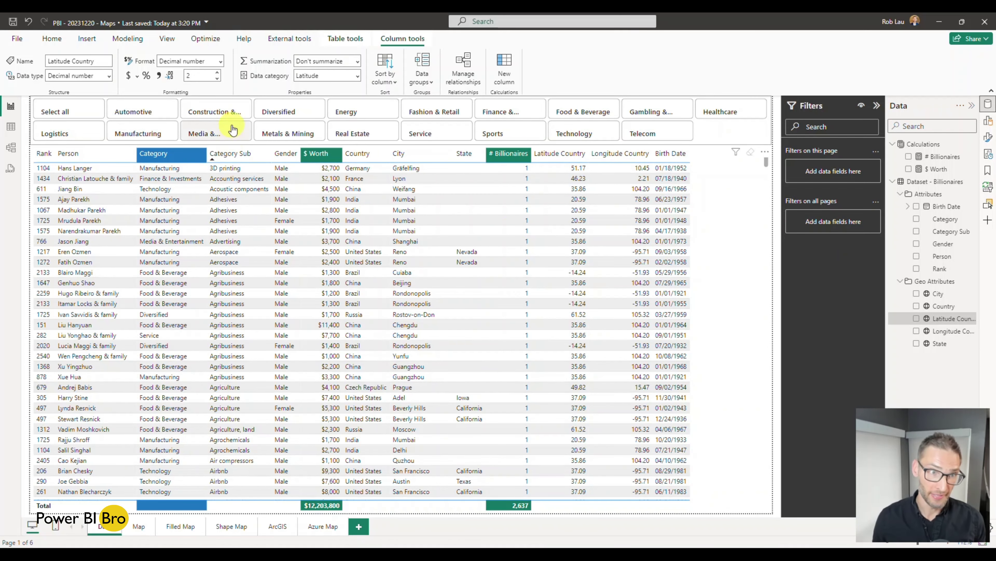
Step: Try filtering the billionaires table by Construction & Engineering and Diversified, and clear both categories
{"action": "left_click", "coordinate": [221, 118]}
{"action": "left_click", "coordinate": [279, 113], "text": "ctrl"}
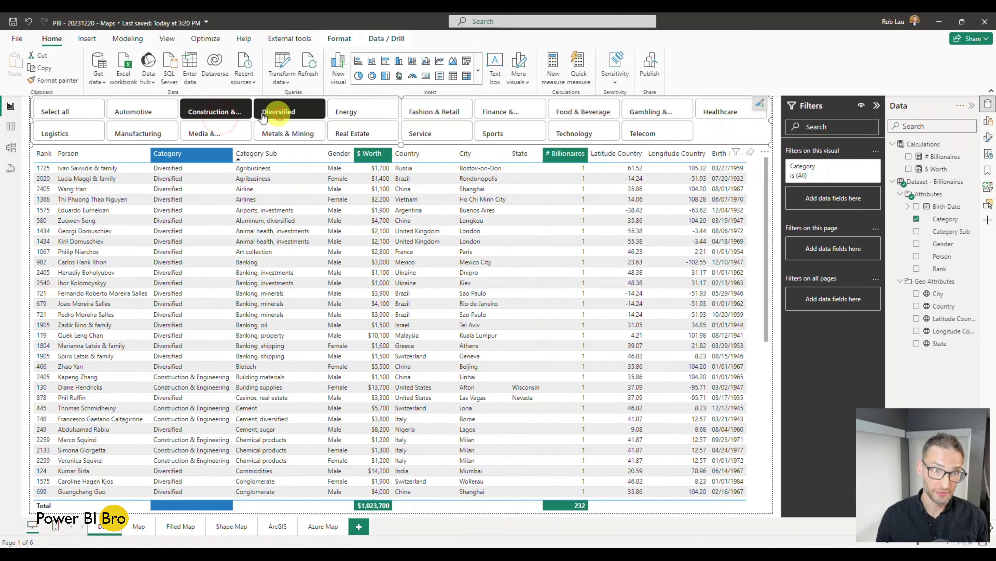
{"action": "left_click", "coordinate": [232, 114], "text": "ctrl"}
{"action": "left_click", "coordinate": [279, 112]}
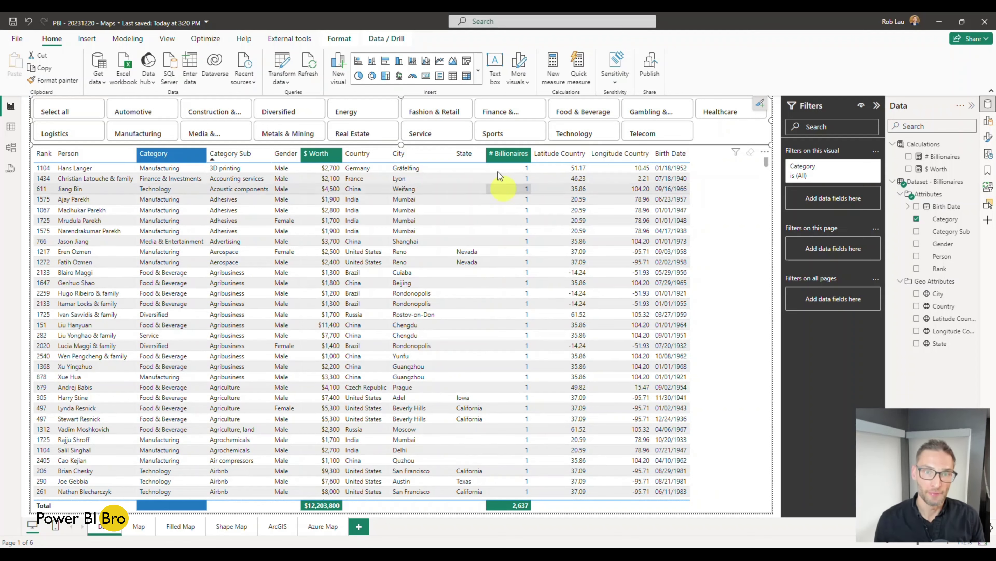
Step: Look over the available map visual types, and open the Map report page
{"action": "left_click", "coordinate": [479, 77]}
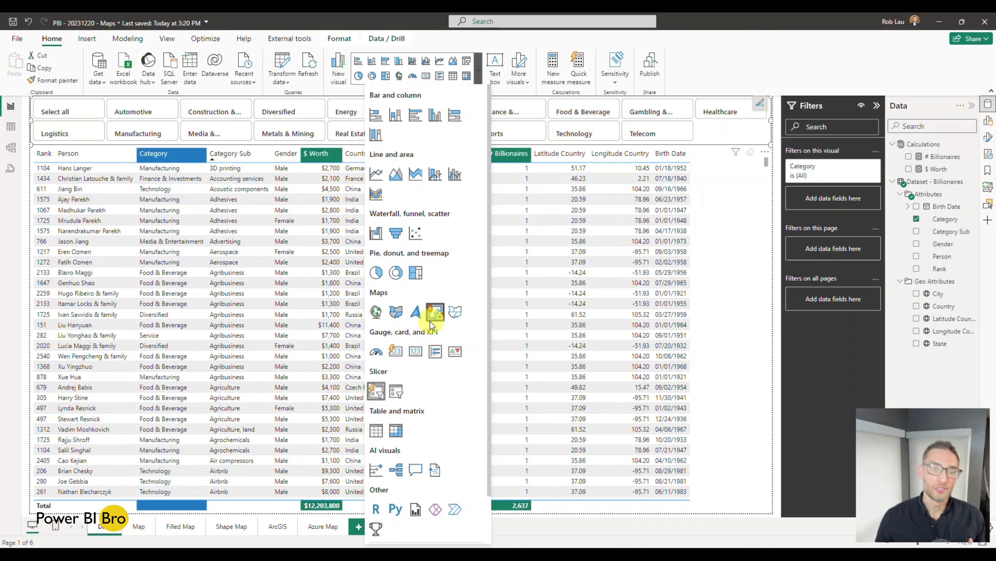
{"action": "left_click", "coordinate": [396, 312]}
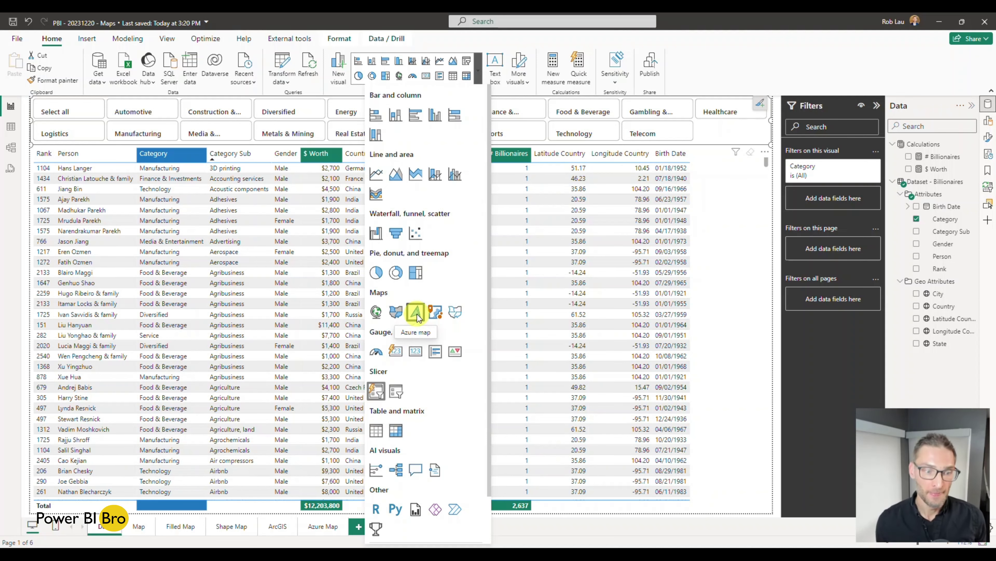
{"action": "left_click", "coordinate": [140, 527]}
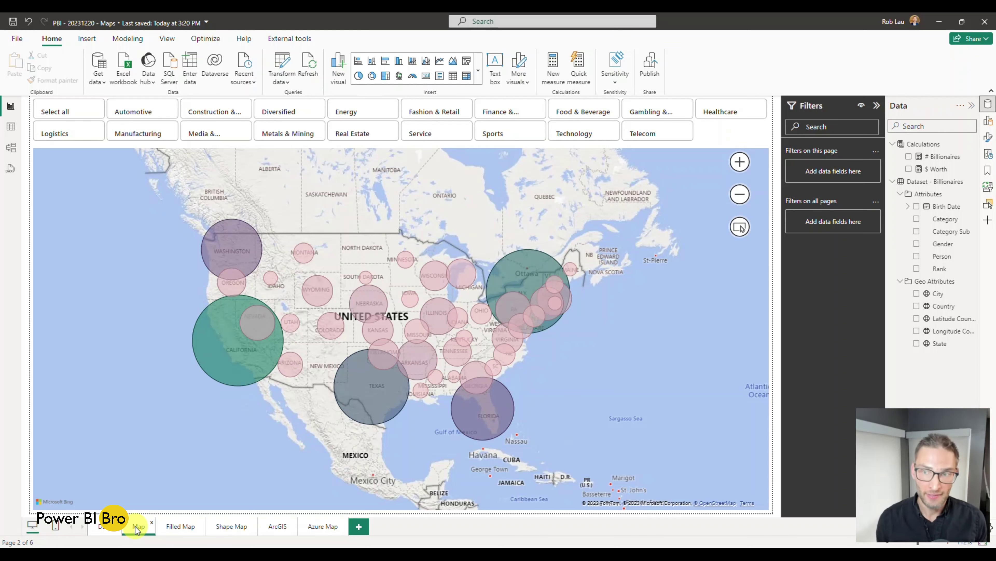
Step: Collapse the report filters and display the formatting options and field assignments of the bubble map visual
{"action": "left_click", "coordinate": [877, 105]}
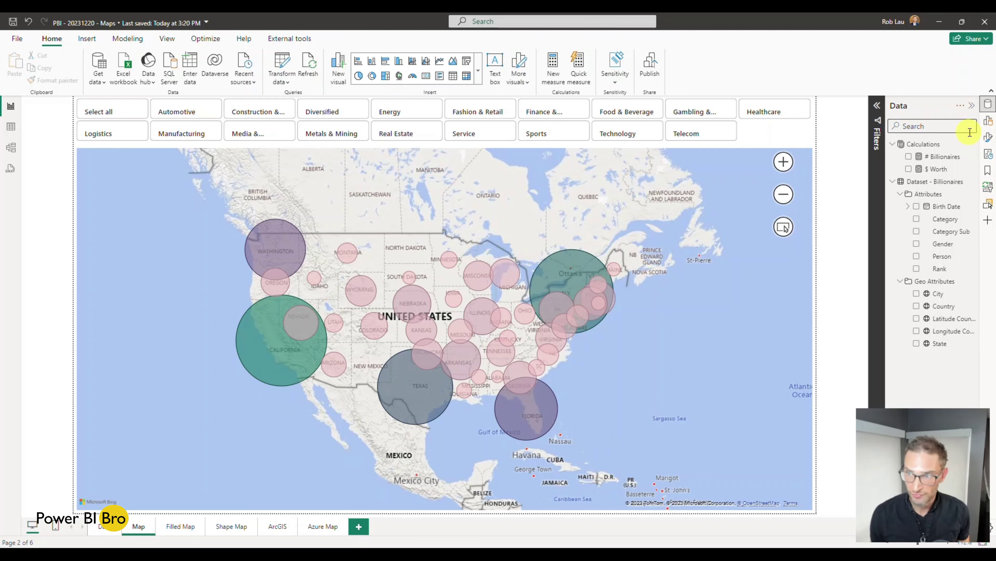
{"action": "left_click", "coordinate": [988, 137]}
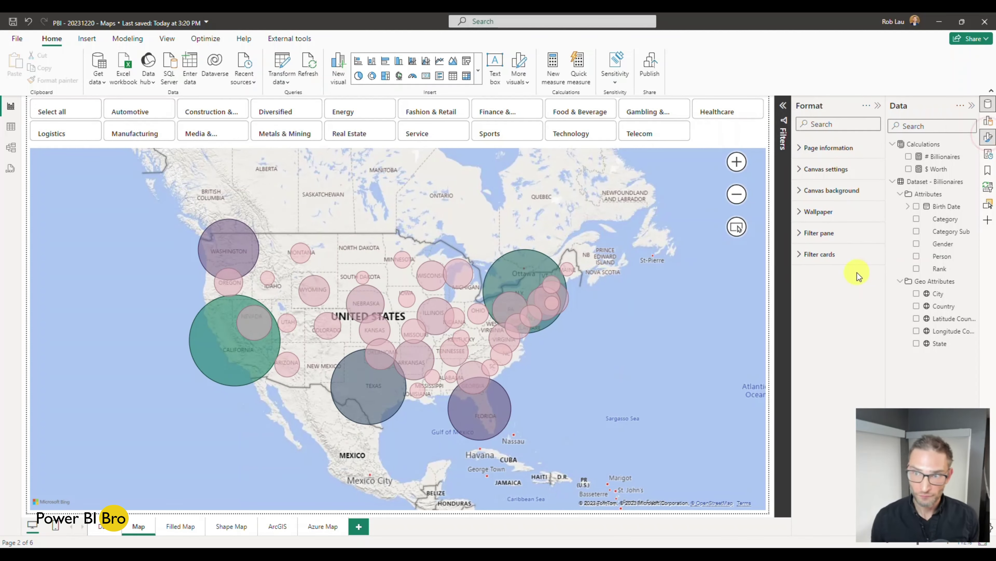
{"action": "left_click", "coordinate": [40, 283]}
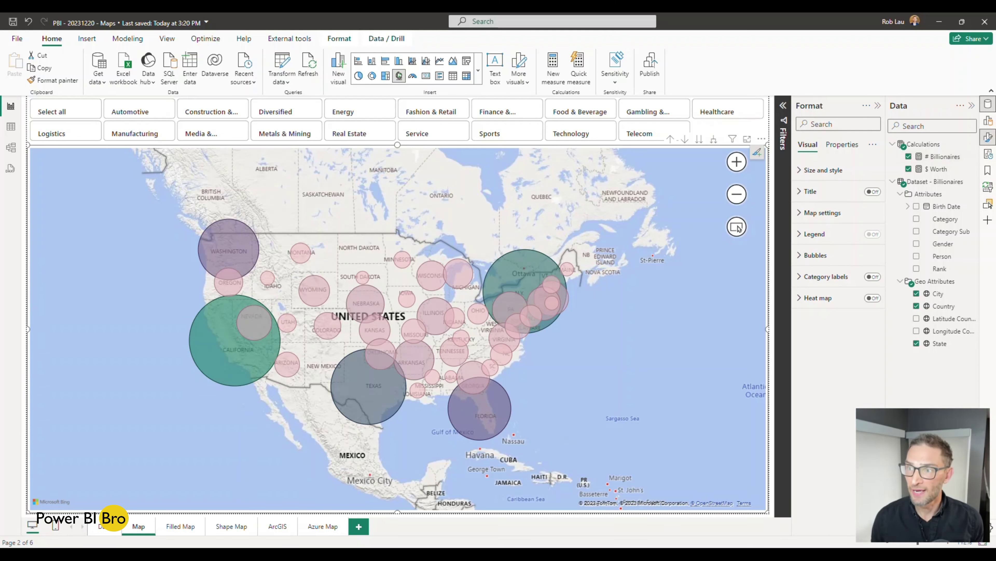
{"action": "left_click", "coordinate": [987, 124]}
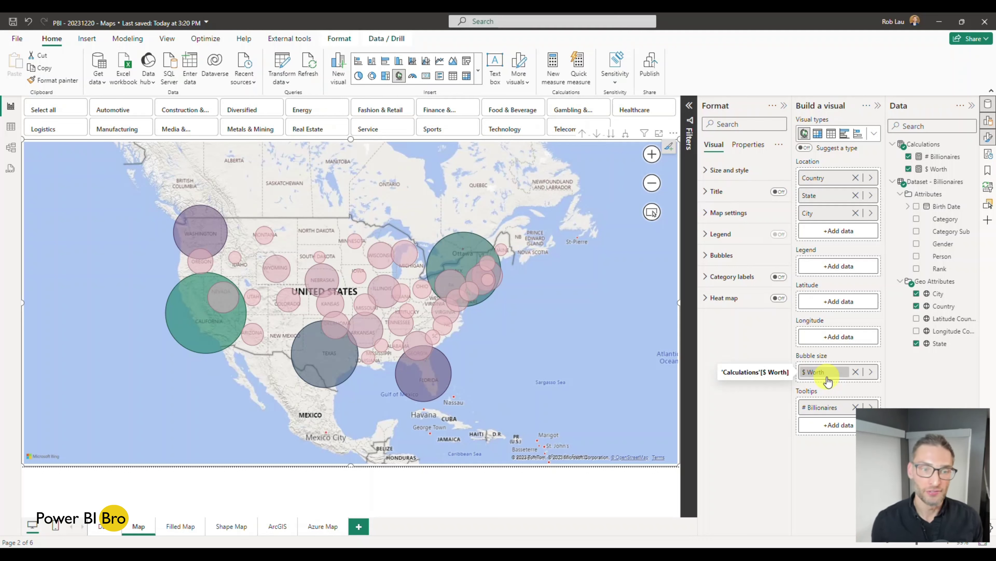
Step: Drill the bubble map up to the Country level and turn on drill-down mode
{"action": "mouse_move", "coordinate": [189, 330]}
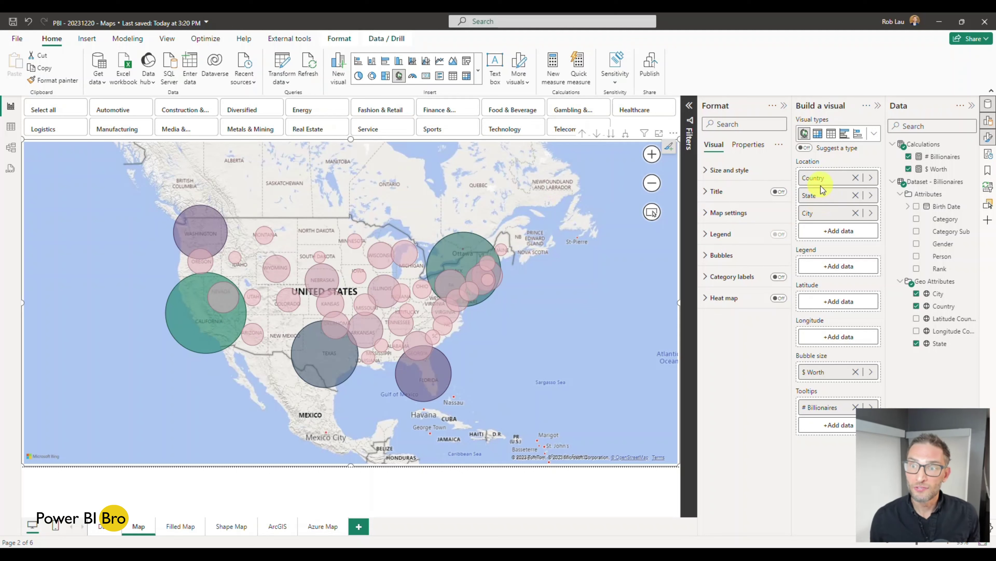
{"action": "left_click", "coordinate": [582, 134]}
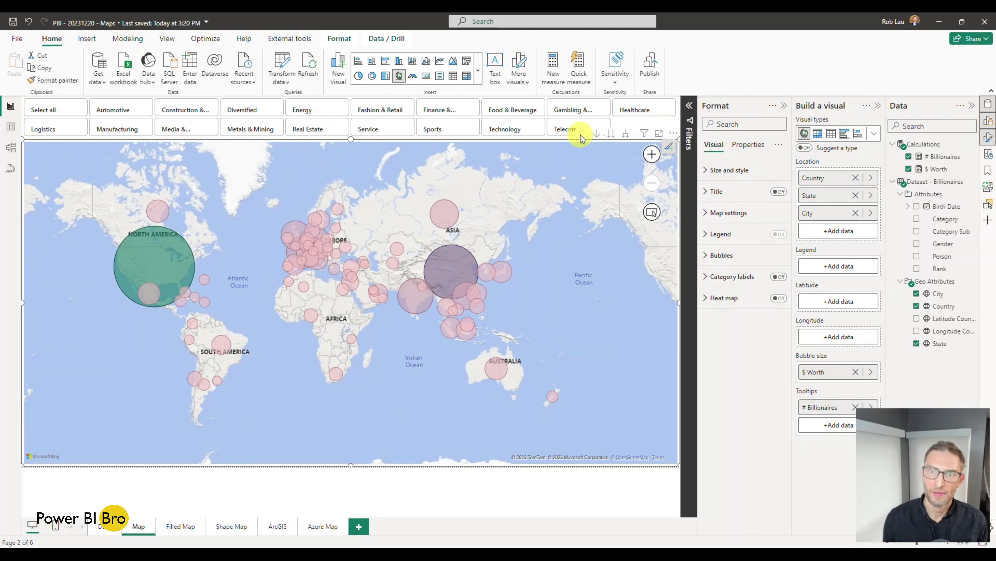
{"action": "left_click", "coordinate": [597, 135]}
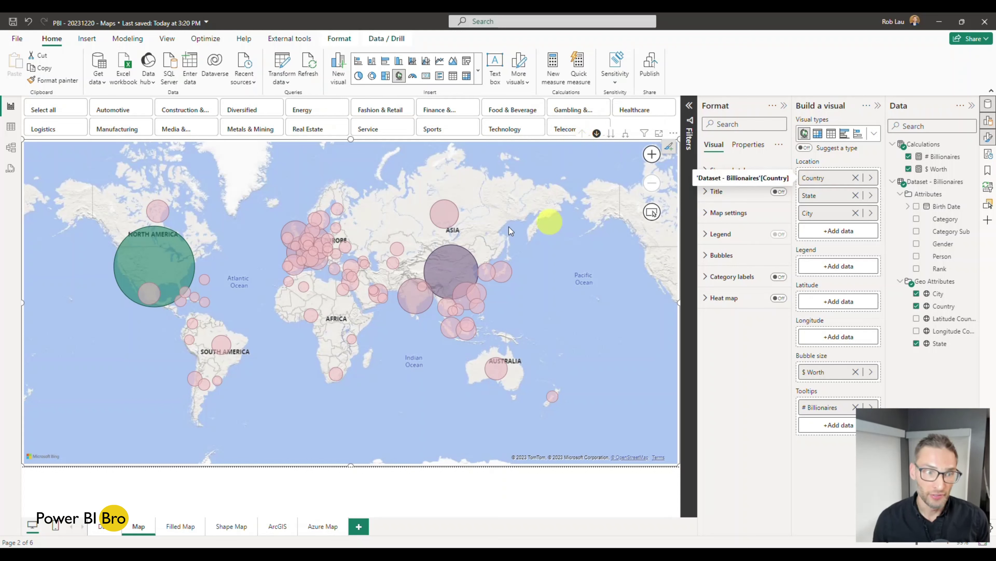
Step: Drill the bubble map down into the United States and into California
{"action": "mouse_move", "coordinate": [153, 267]}
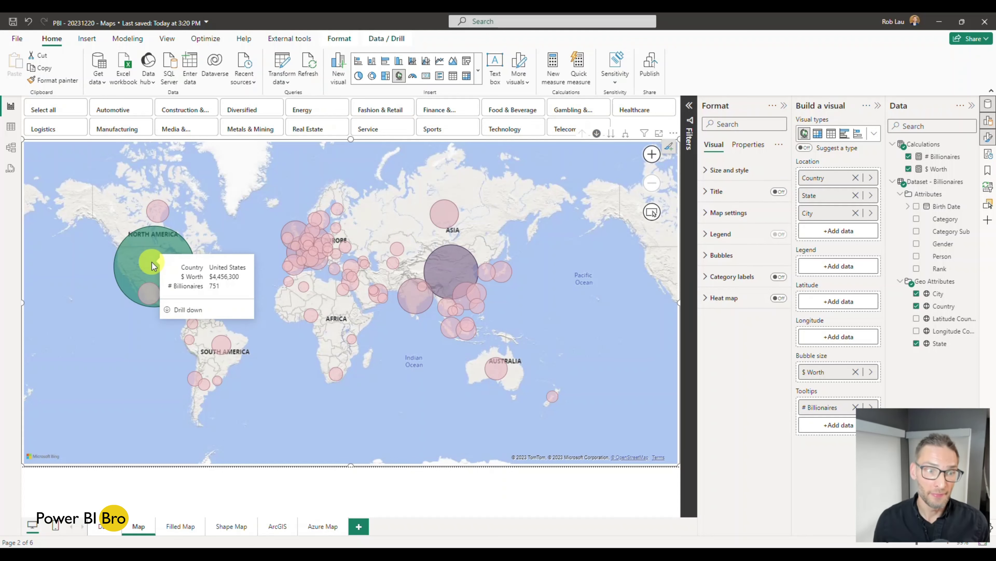
{"action": "left_click", "coordinate": [153, 266]}
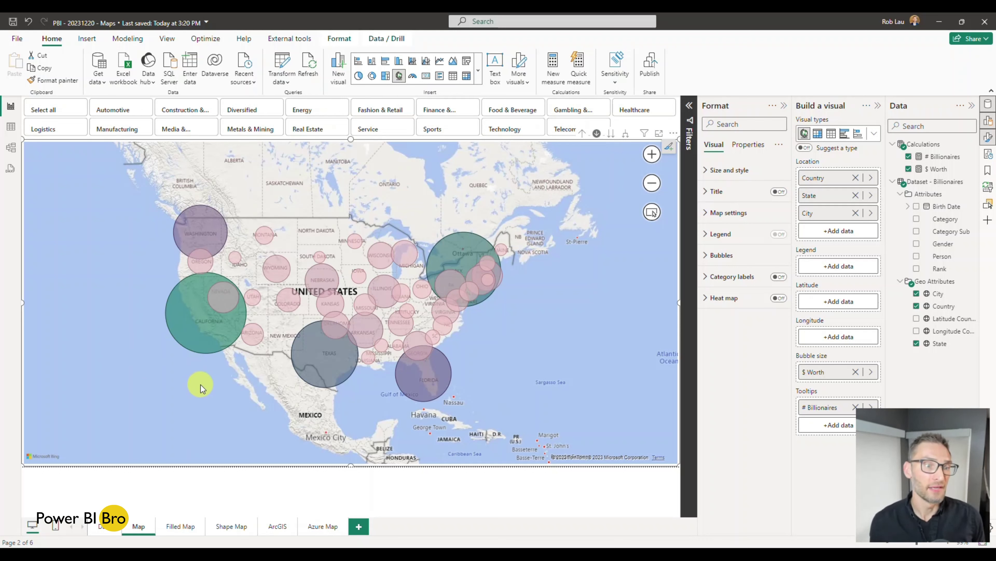
{"action": "left_click", "coordinate": [209, 320]}
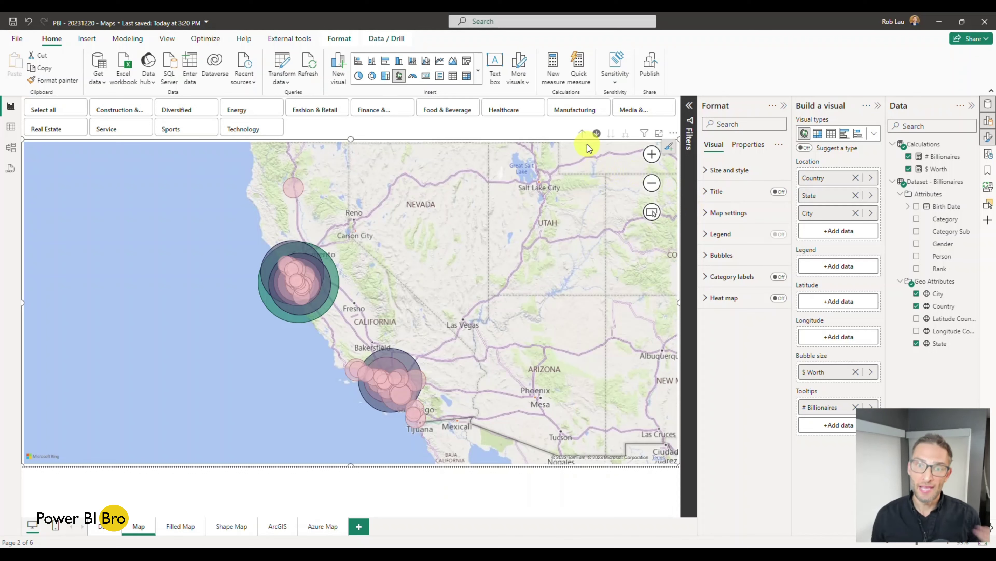
Step: Drill the bubble map back up to the Country level and down into the United States by state
{"action": "left_click", "coordinate": [583, 134]}
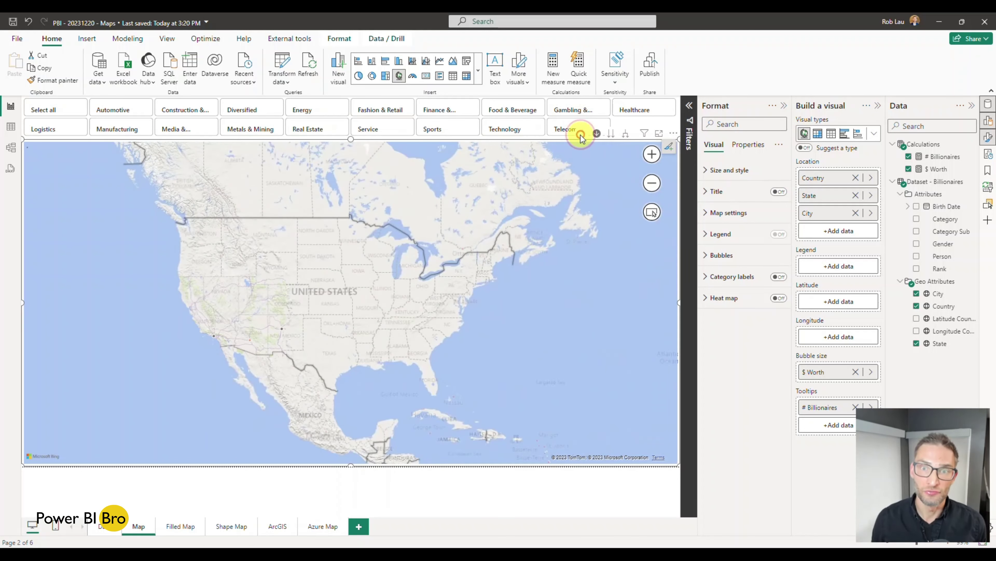
{"action": "left_click", "coordinate": [581, 135]}
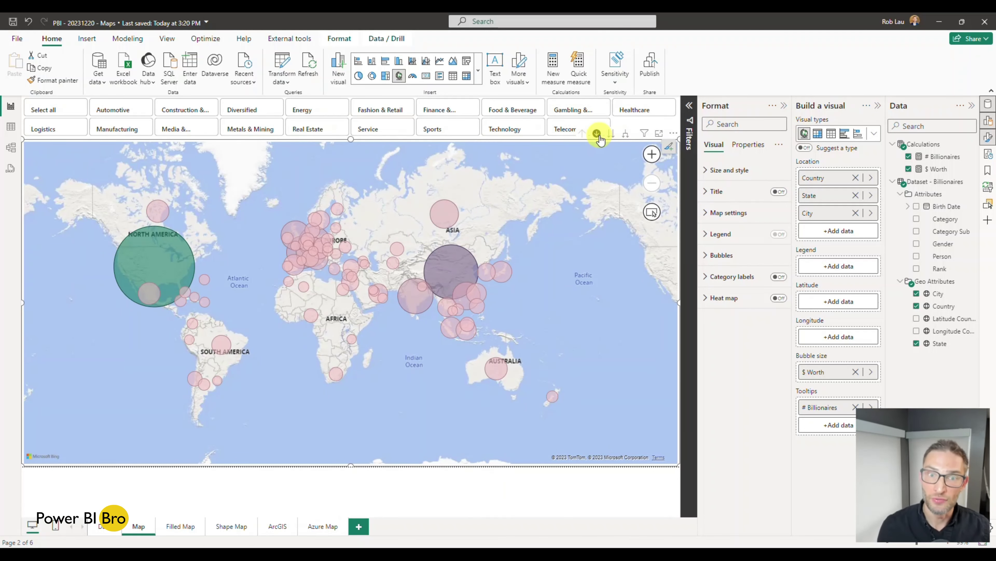
{"action": "left_click", "coordinate": [151, 266]}
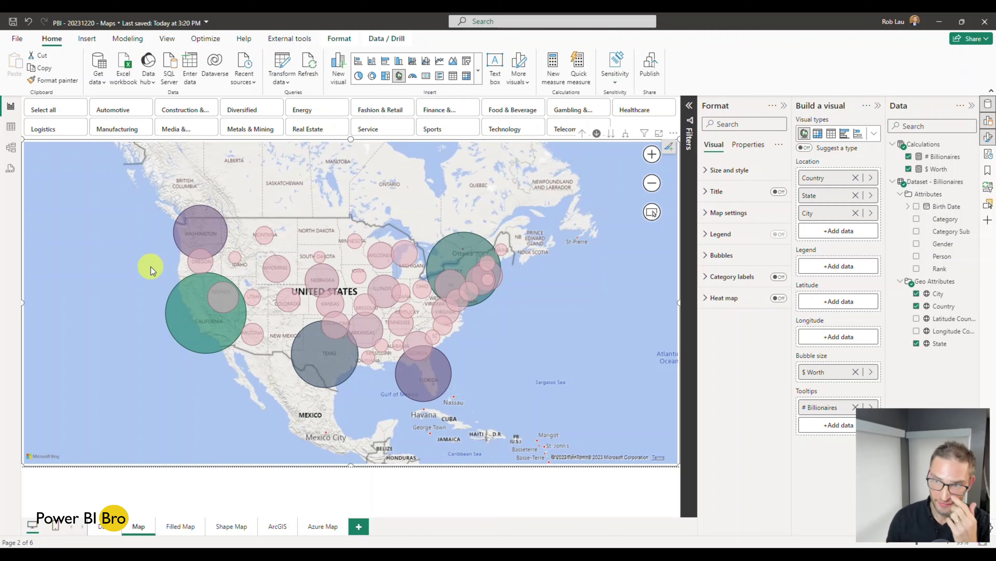
Step: Hide the formatting options and field assignments of the bubble map, and display both again
{"action": "left_click", "coordinate": [784, 106]}
{"action": "left_click", "coordinate": [878, 106]}
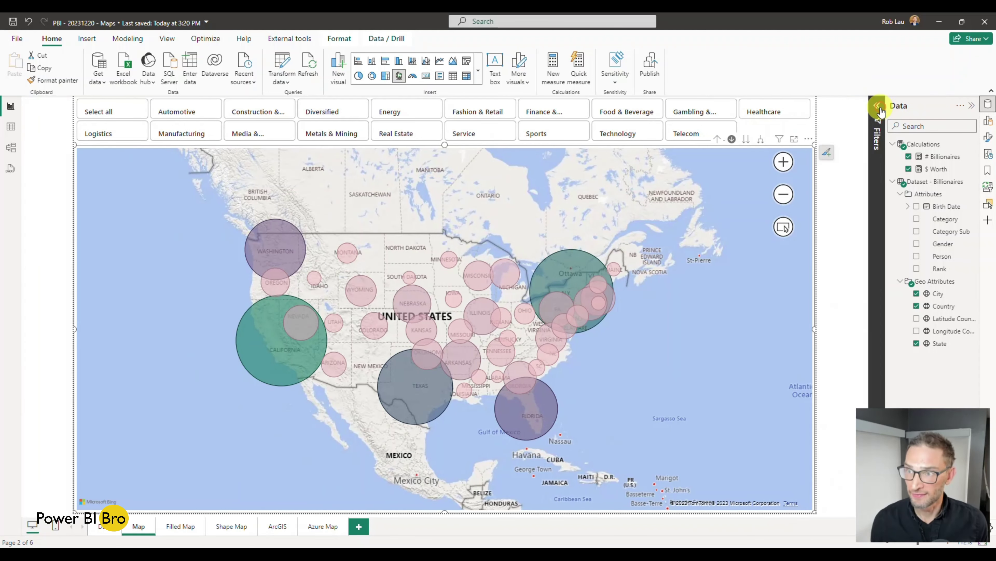
{"action": "left_click", "coordinate": [988, 125]}
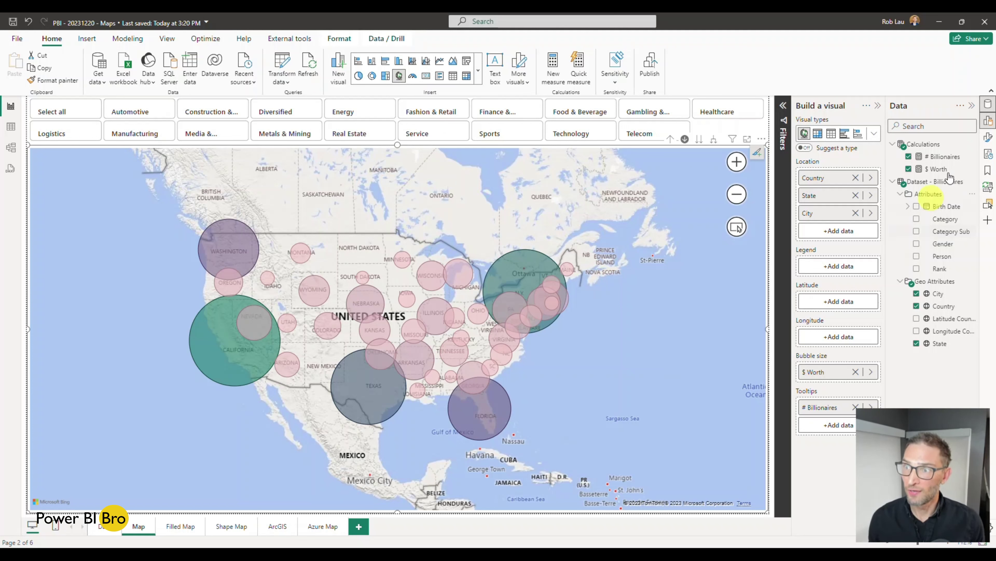
{"action": "left_click", "coordinate": [989, 139]}
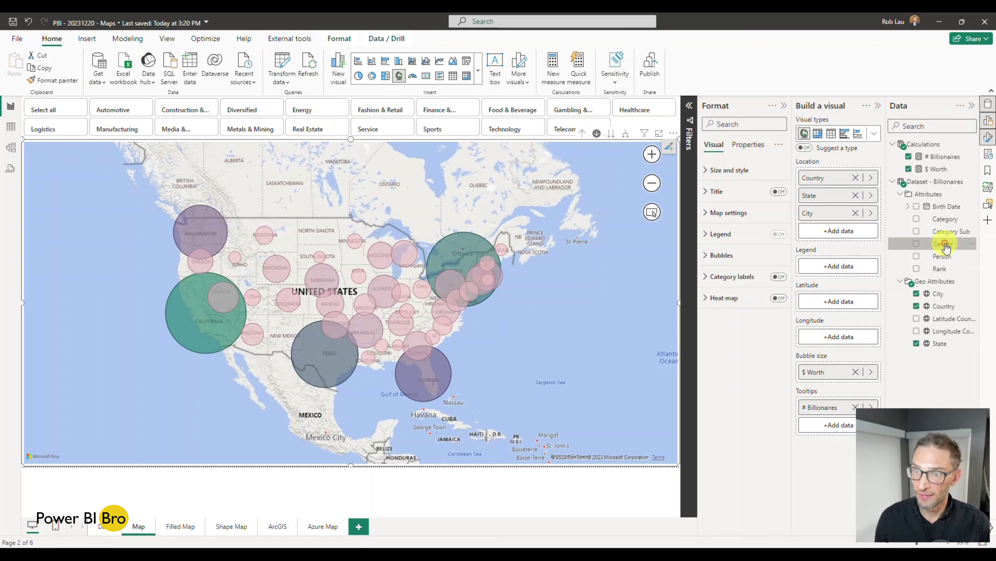
Step: Assign Gender as the bubble map's legend, and examine the legend options, bubble size and per-gender bubble colors
{"action": "left_click_drag", "start_coordinate": [941, 244], "coordinate": [843, 267]}
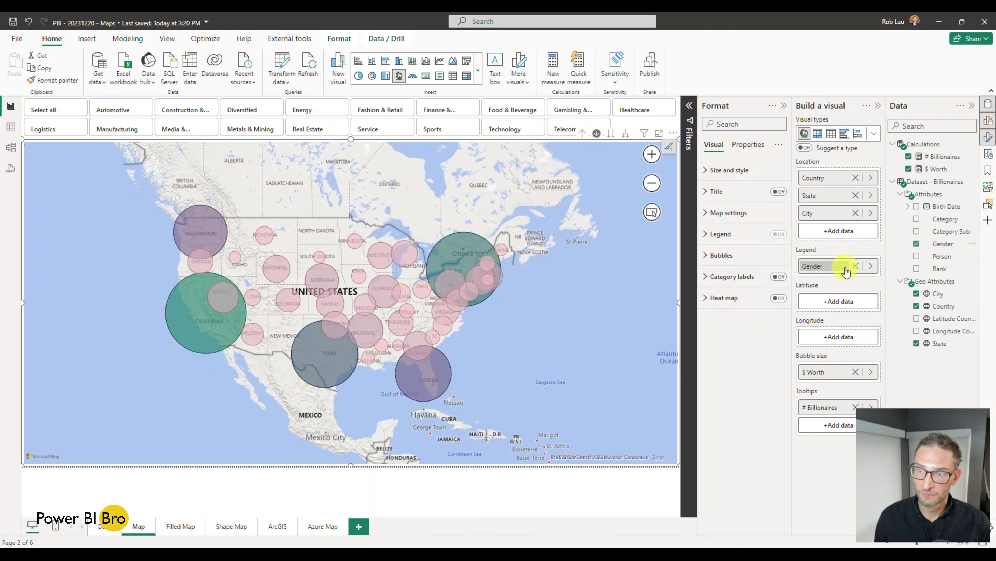
{"action": "mouse_move", "coordinate": [355, 348]}
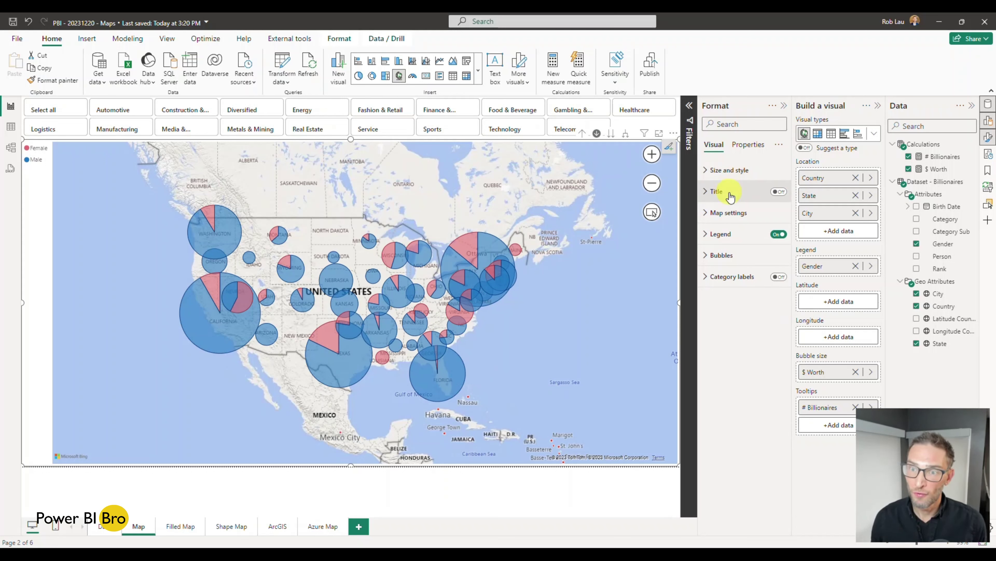
{"action": "left_click", "coordinate": [721, 255]}
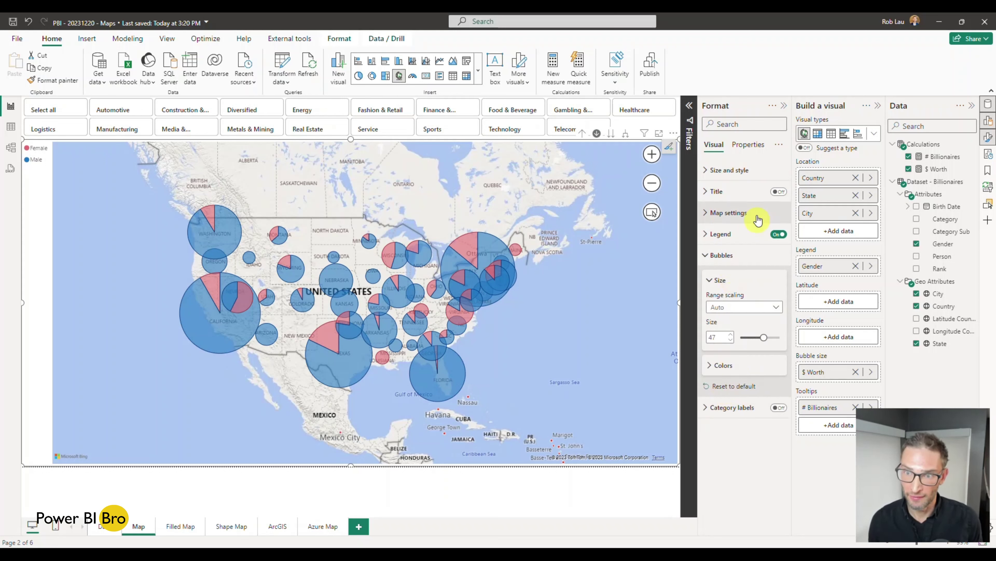
{"action": "left_click", "coordinate": [730, 234]}
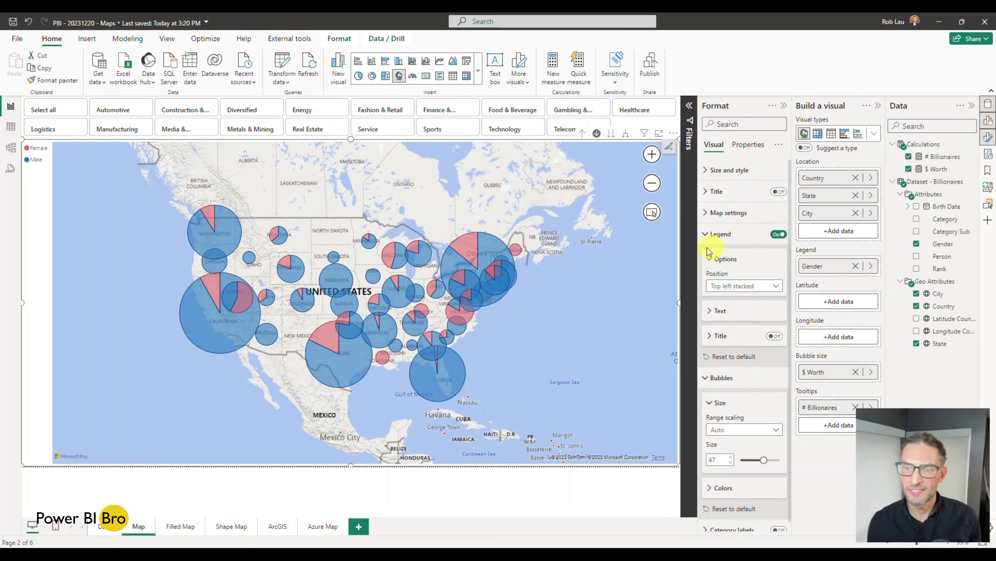
{"action": "left_click", "coordinate": [710, 236]}
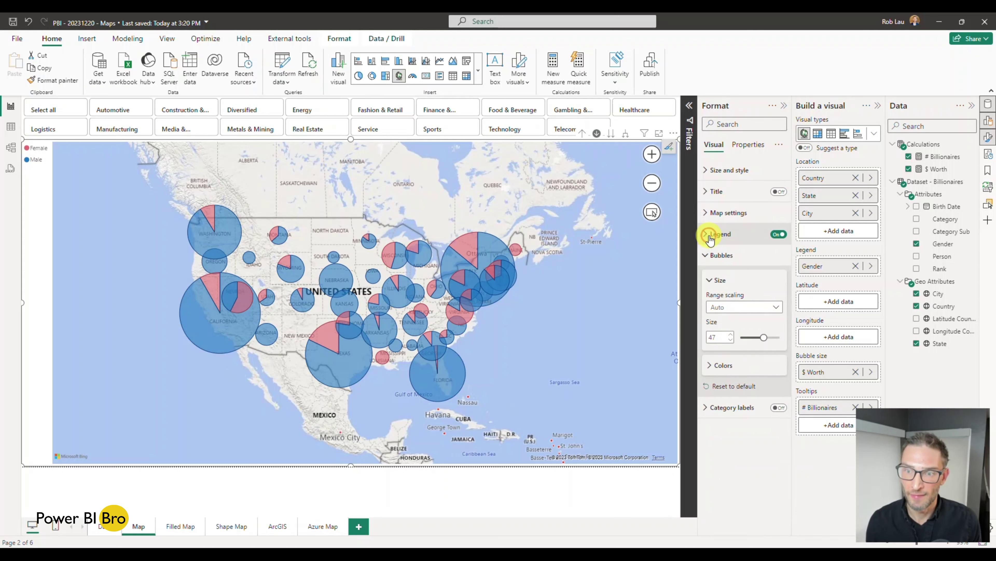
{"action": "left_click", "coordinate": [708, 258]}
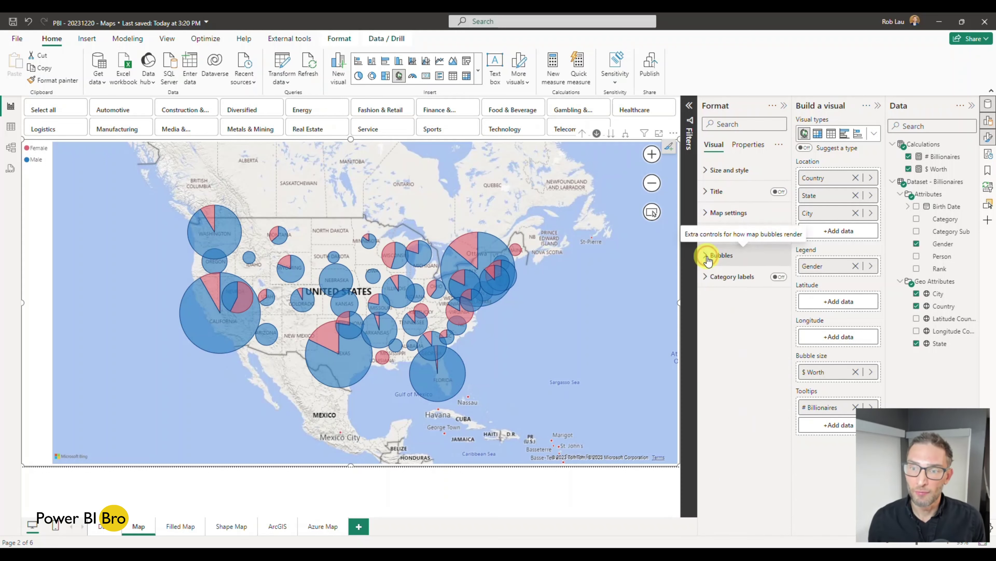
{"action": "left_click", "coordinate": [707, 256]}
{"action": "left_click", "coordinate": [710, 366]}
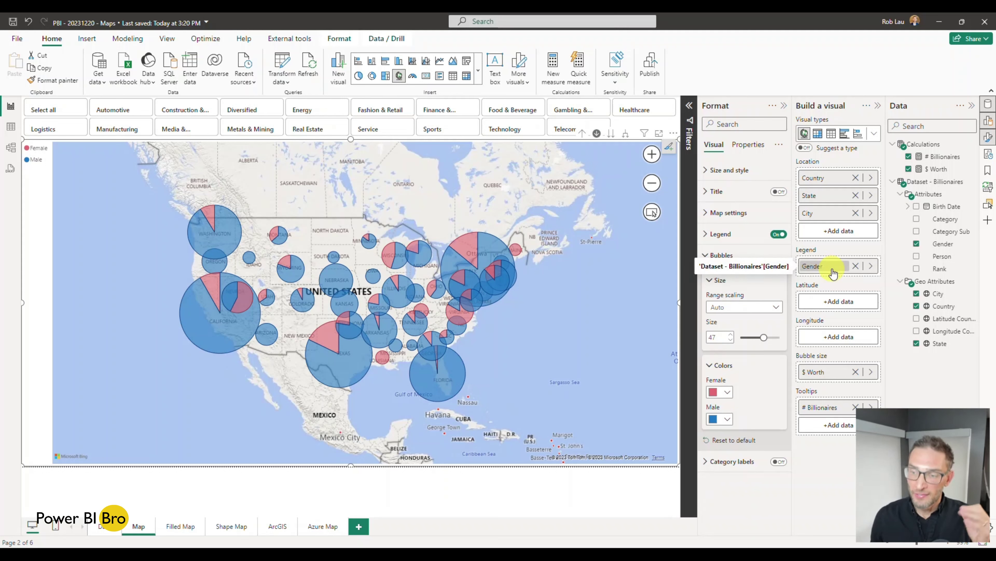
Step: Remove Gender from the legend, and review the bubbles' conditional color gradient based on $ Worth
{"action": "left_click", "coordinate": [855, 265]}
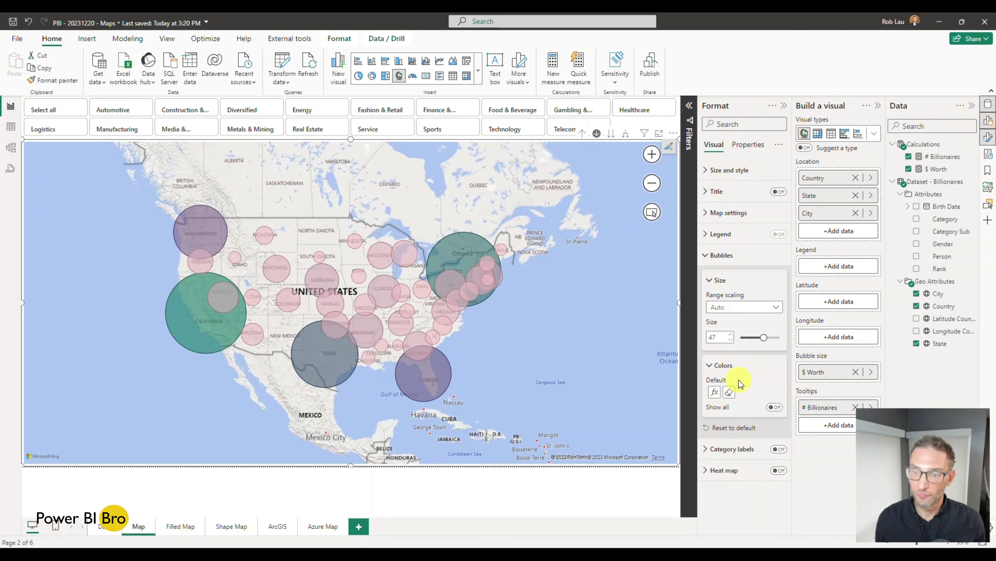
{"action": "left_click", "coordinate": [715, 391]}
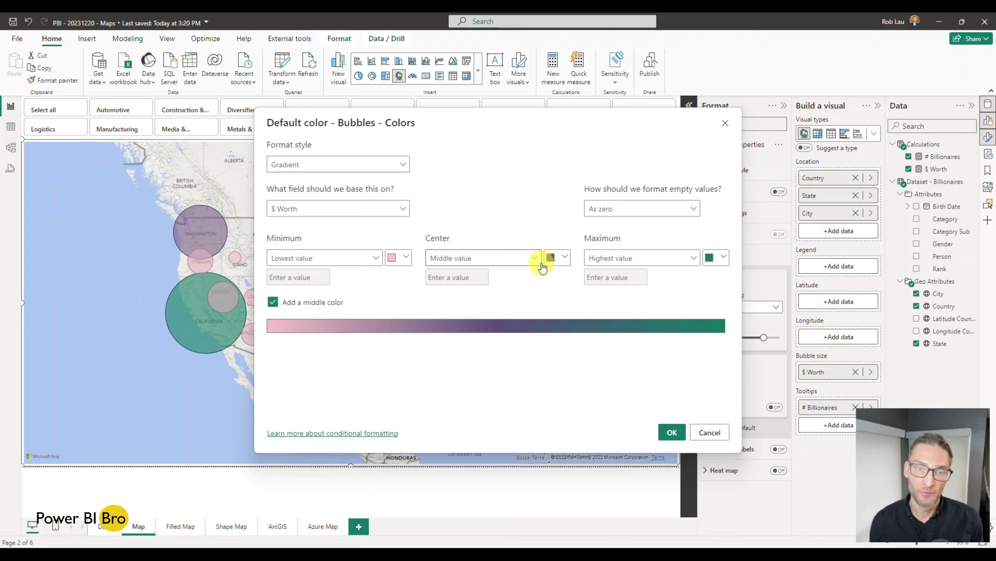
{"action": "left_click", "coordinate": [673, 431]}
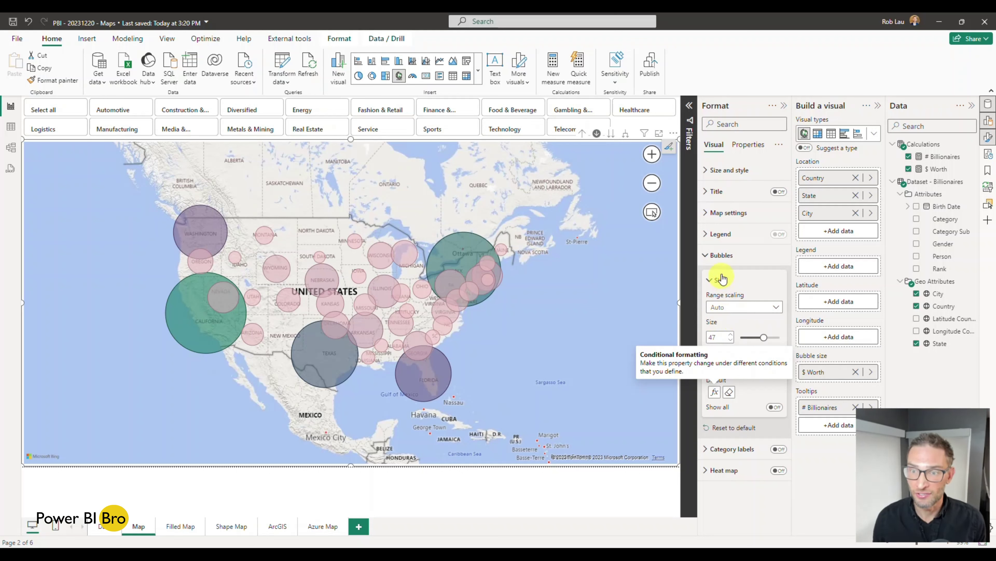
Step: Close the bubble options, and try the category labels on the map before turning them off again
{"action": "left_click", "coordinate": [711, 258]}
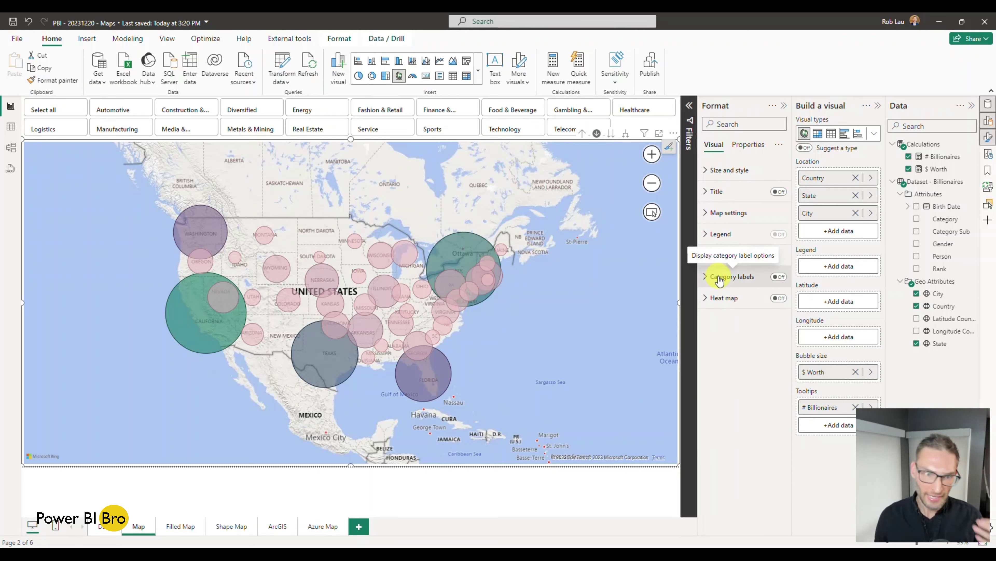
{"action": "left_click", "coordinate": [778, 277]}
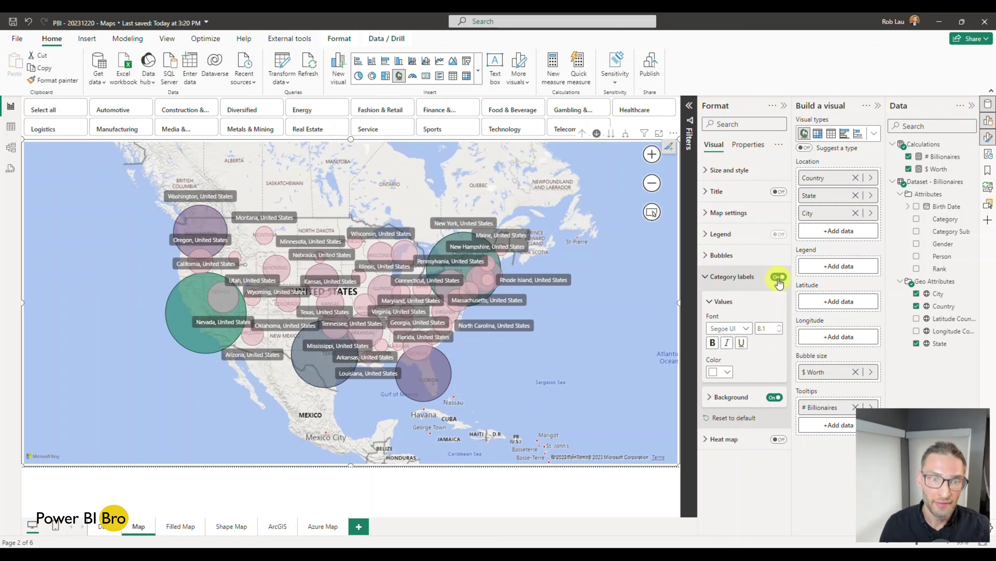
{"action": "left_click", "coordinate": [778, 277]}
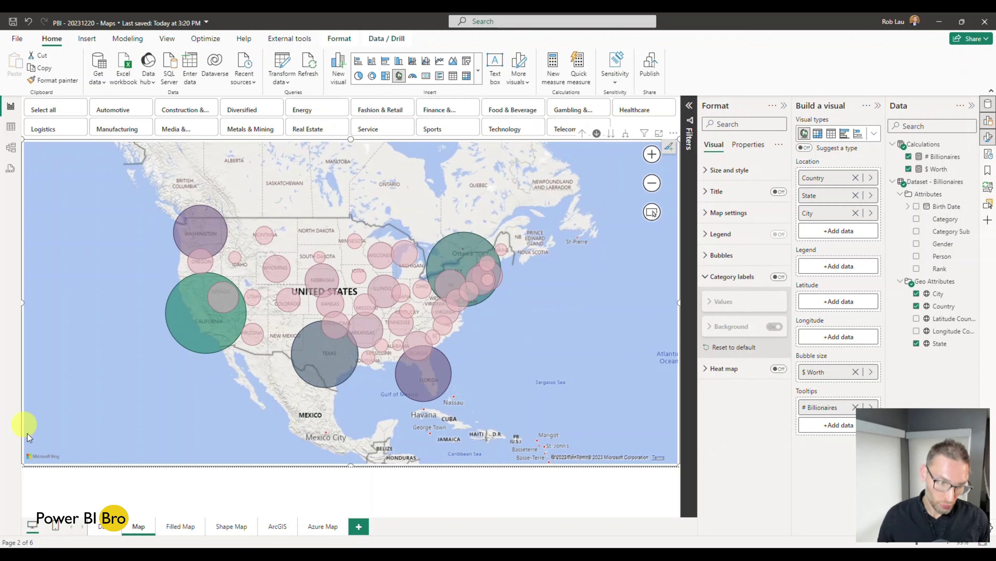
Step: Try the heat map with a 154 px radius and 28% transparency, reset the transparency to 0%, and turn the heat map off
{"action": "left_click", "coordinate": [779, 369]}
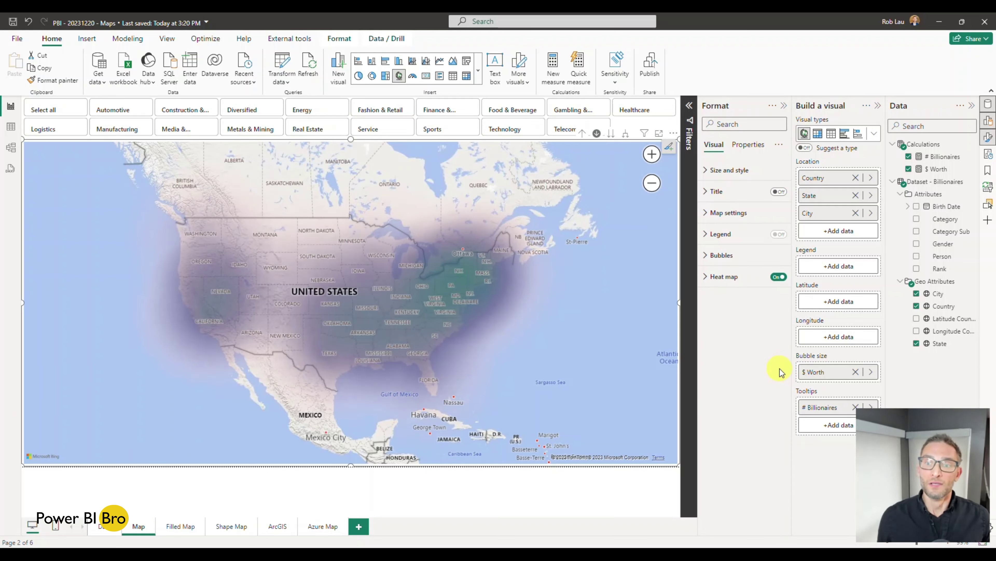
{"action": "left_click", "coordinate": [714, 276]}
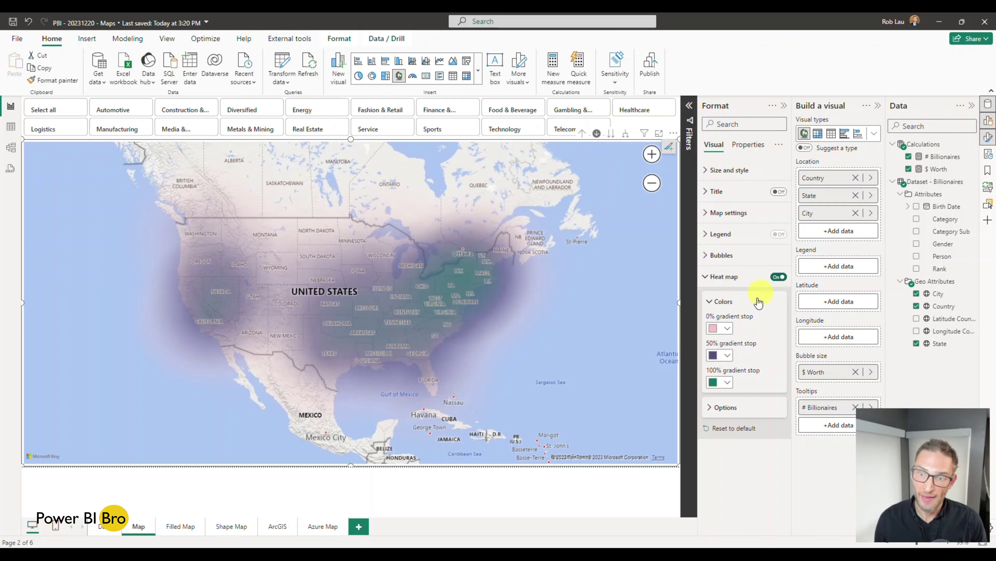
{"action": "left_click", "coordinate": [723, 407]}
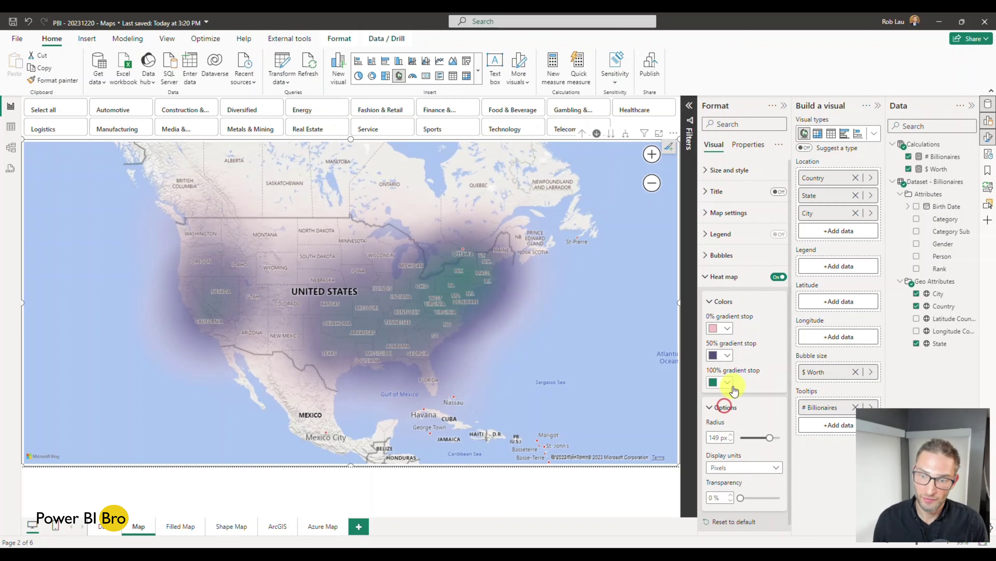
{"action": "mouse_move", "coordinate": [767, 436]}
{"action": "left_mouse_down"}
{"action": "mouse_move", "coordinate": [757, 437]}
{"action": "mouse_move", "coordinate": [770, 437]}
{"action": "left_mouse_up"}
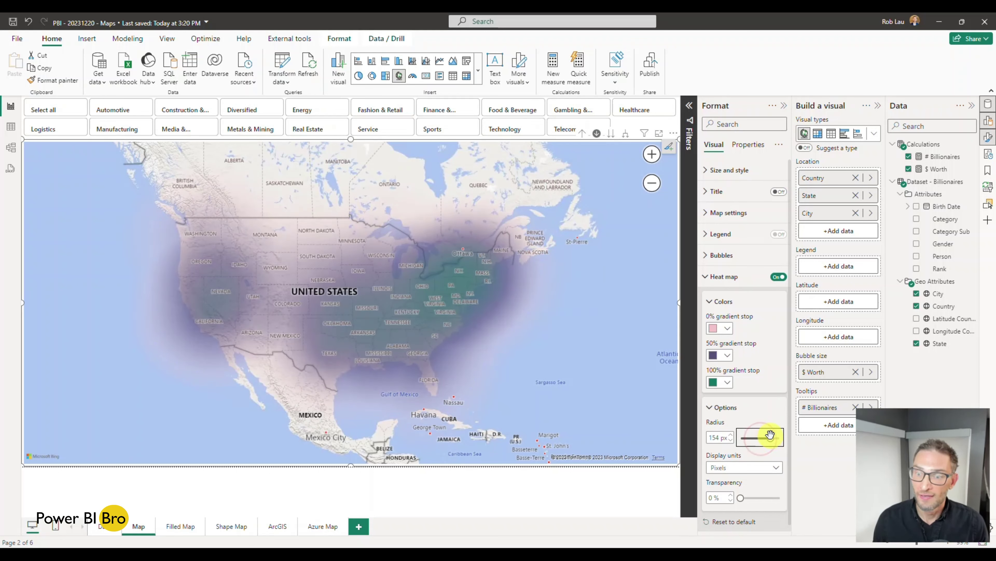
{"action": "left_click", "coordinate": [747, 497]}
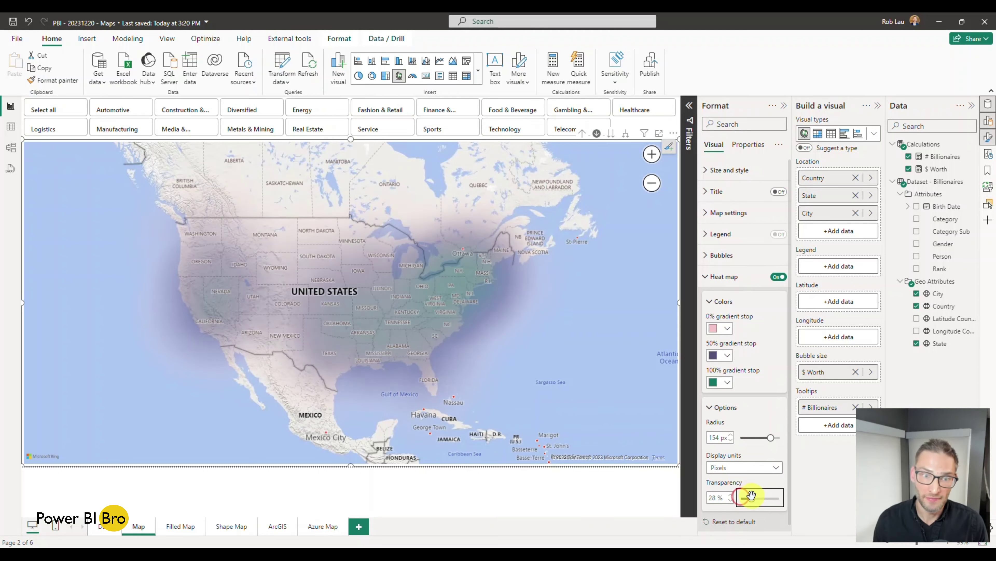
{"action": "left_click_drag", "start_coordinate": [747, 497], "coordinate": [741, 497]}
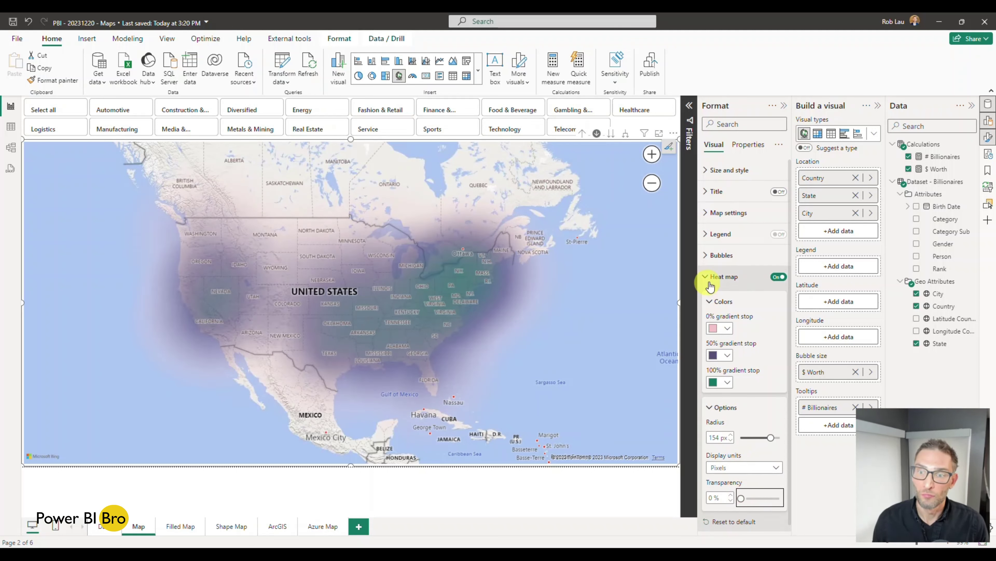
{"action": "left_click", "coordinate": [778, 276]}
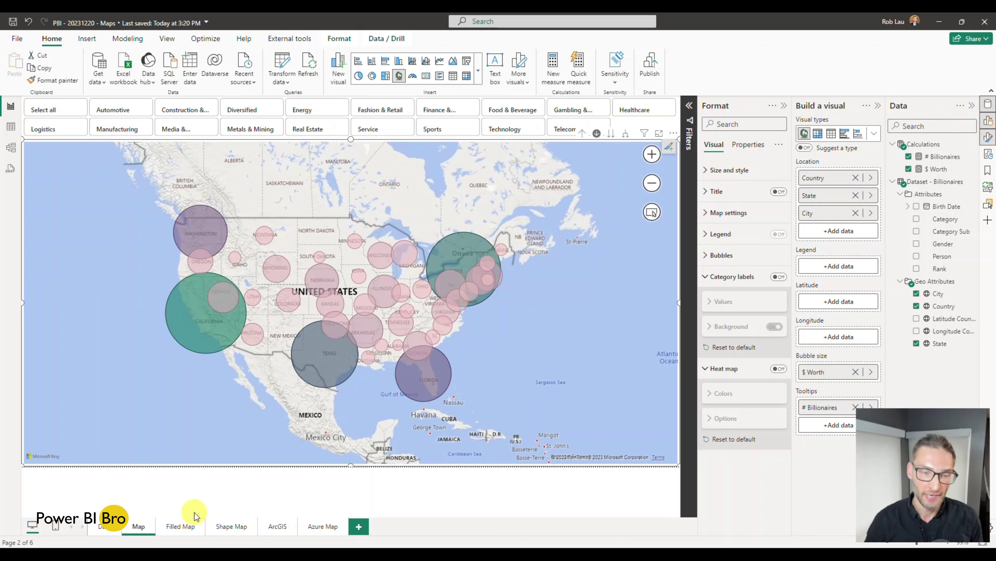
Step: Open the Filled Map report page, select its map visual and display the visual's field assignments
{"action": "left_click", "coordinate": [181, 527]}
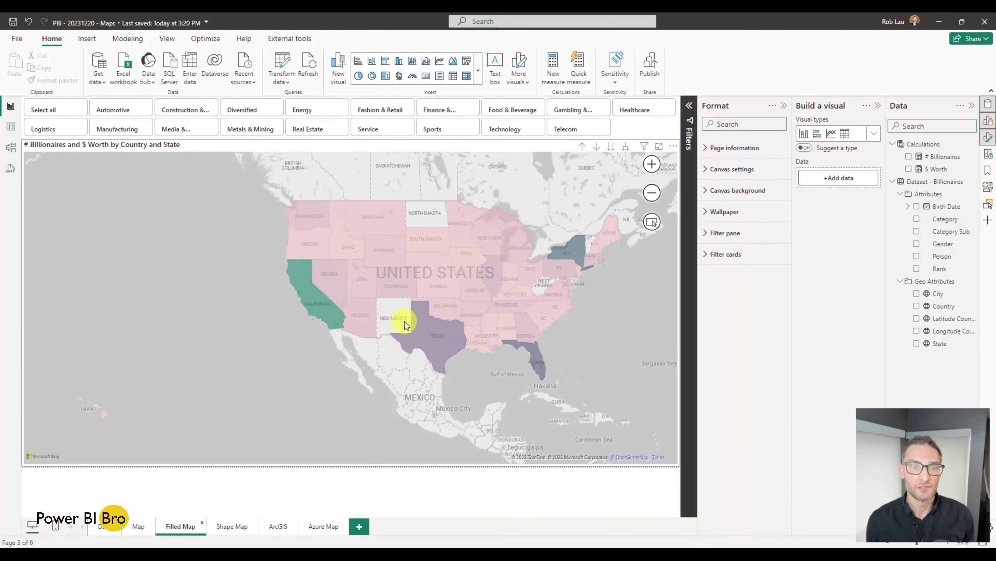
{"action": "scroll", "coordinate": [405, 321], "scroll_direction": "up", "scroll_amount": 5}
{"action": "left_click", "coordinate": [467, 272]}
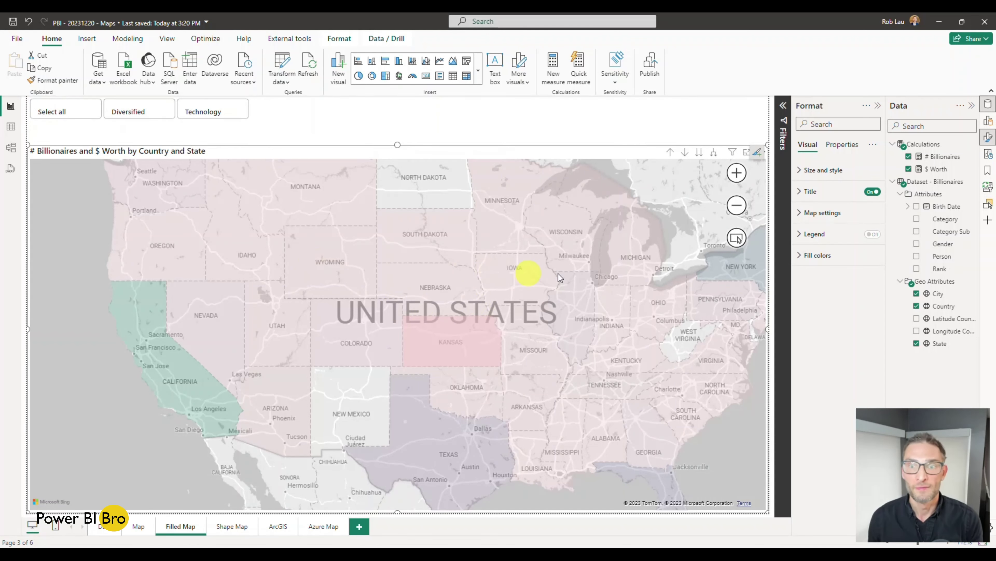
{"action": "left_click", "coordinate": [737, 205]}
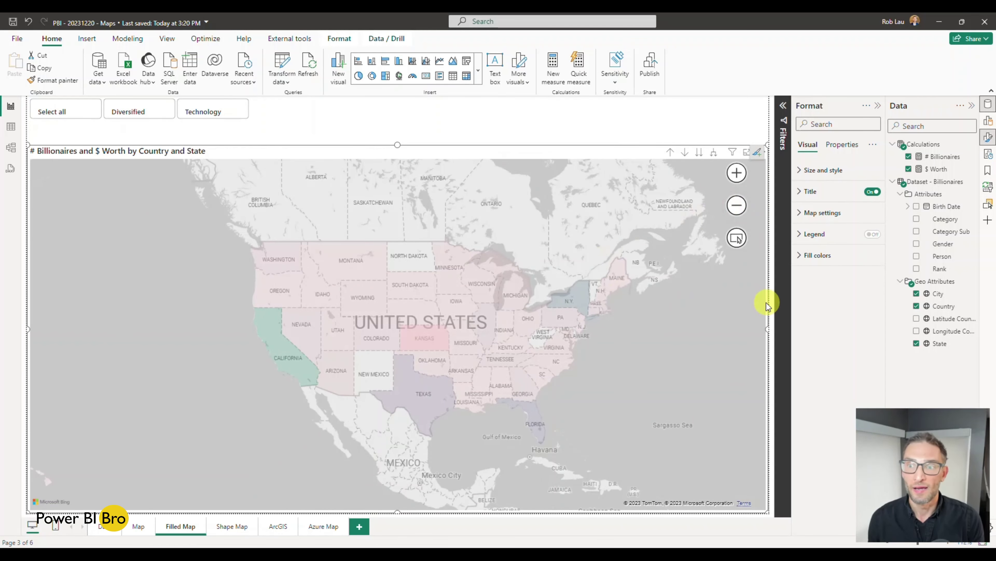
{"action": "left_click", "coordinate": [989, 123]}
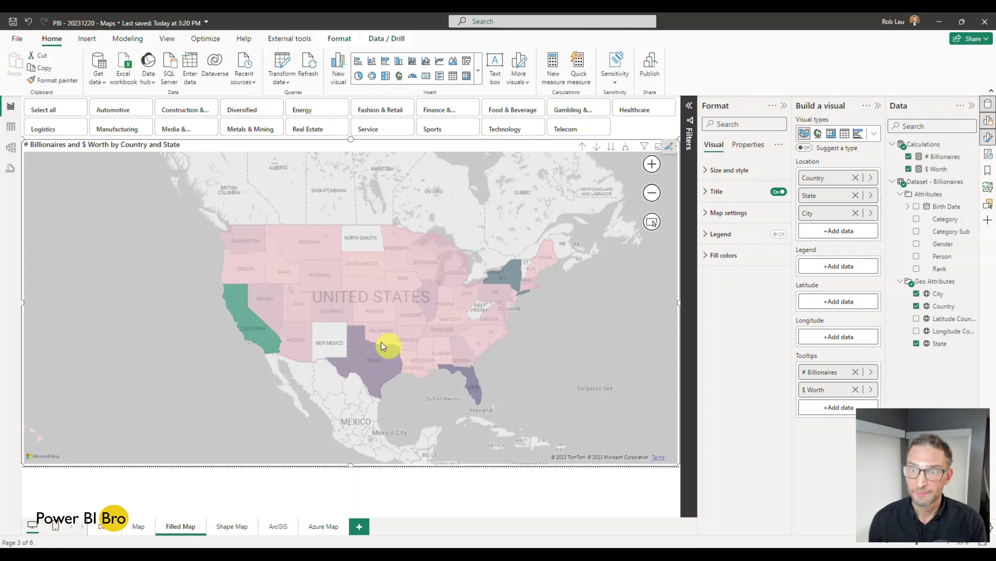
Step: Set the filled map's style to Aerial in its map settings
{"action": "left_click", "coordinate": [716, 212]}
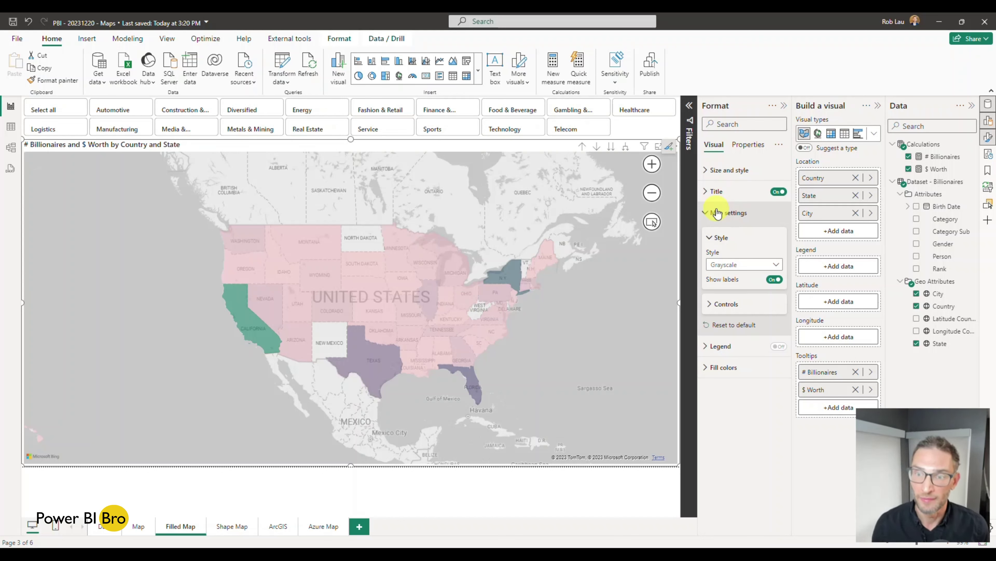
{"action": "left_click", "coordinate": [766, 267]}
{"action": "left_click", "coordinate": [750, 277]}
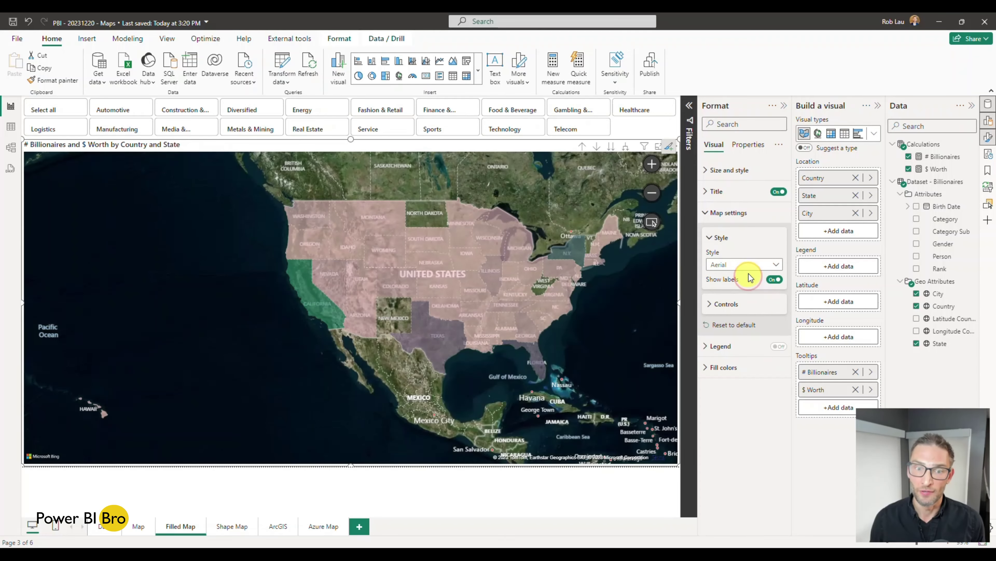
Step: Hide the list of data fields and try the Light style on the filled map
{"action": "left_click", "coordinate": [752, 267]}
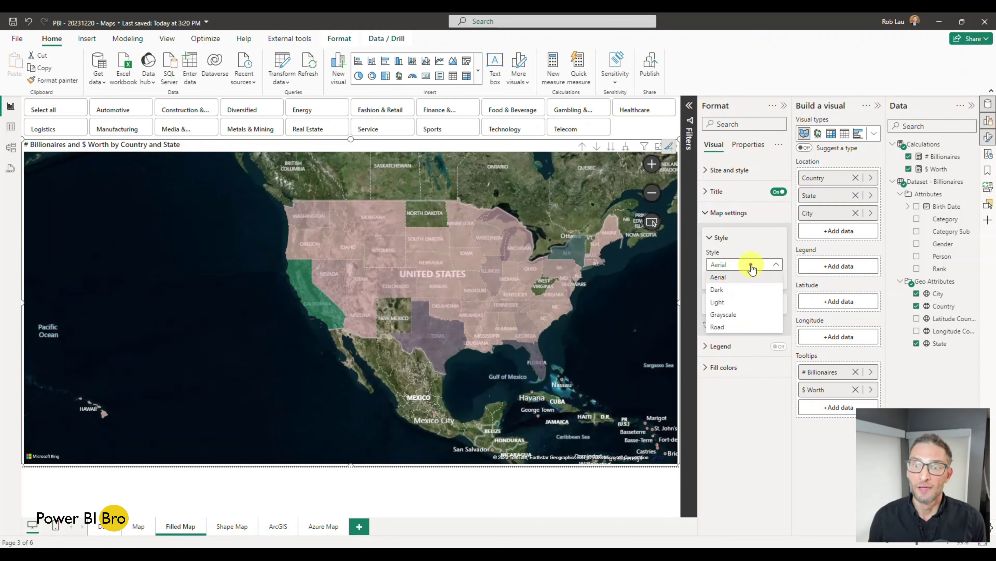
{"action": "left_click", "coordinate": [884, 110]}
{"action": "left_click", "coordinate": [972, 105]}
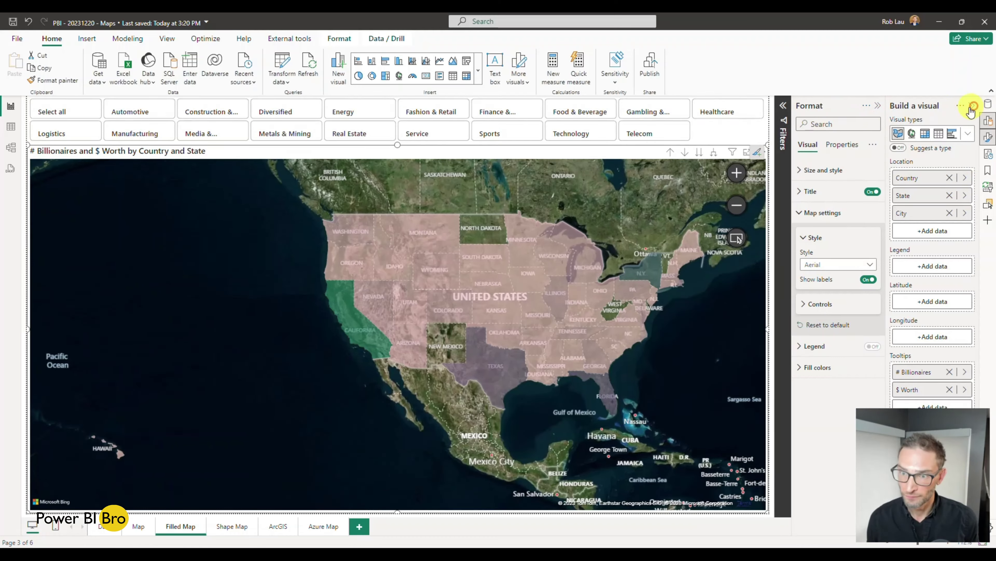
{"action": "left_click", "coordinate": [841, 263]}
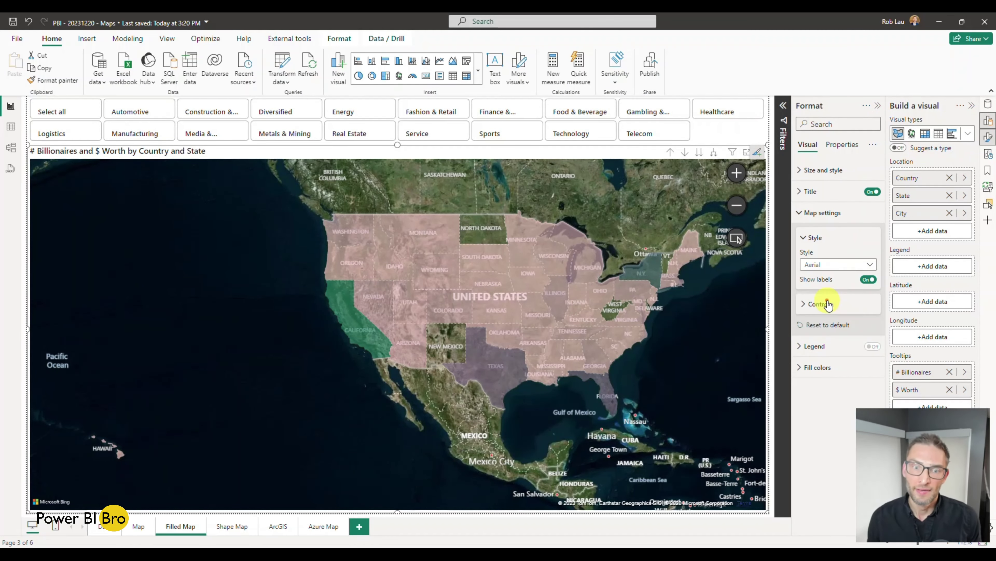
{"action": "left_click", "coordinate": [828, 302]}
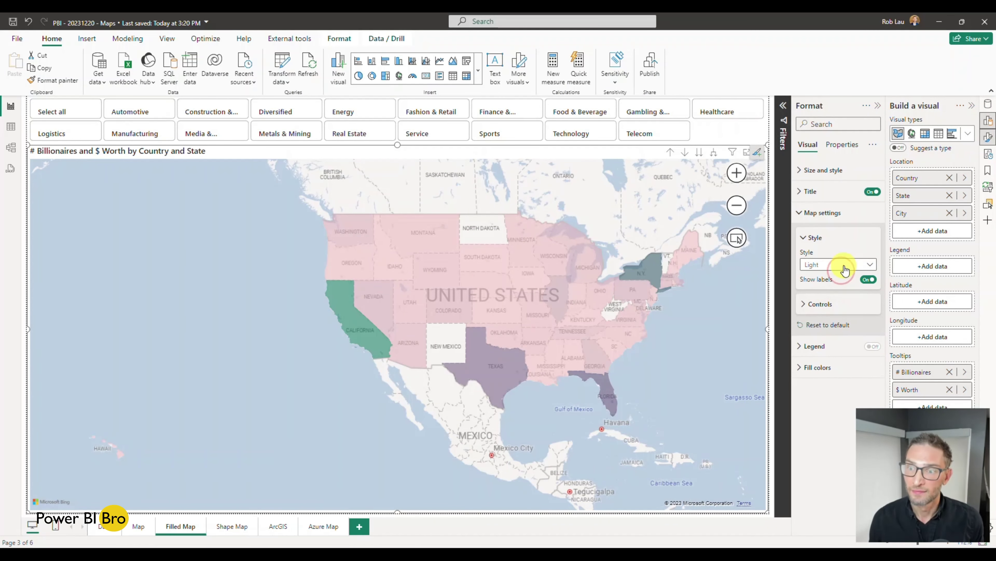
Step: Try the Grayscale and Road map styles, and set the filled map's style back to Grayscale
{"action": "left_click", "coordinate": [844, 271]}
{"action": "left_click", "coordinate": [828, 312]}
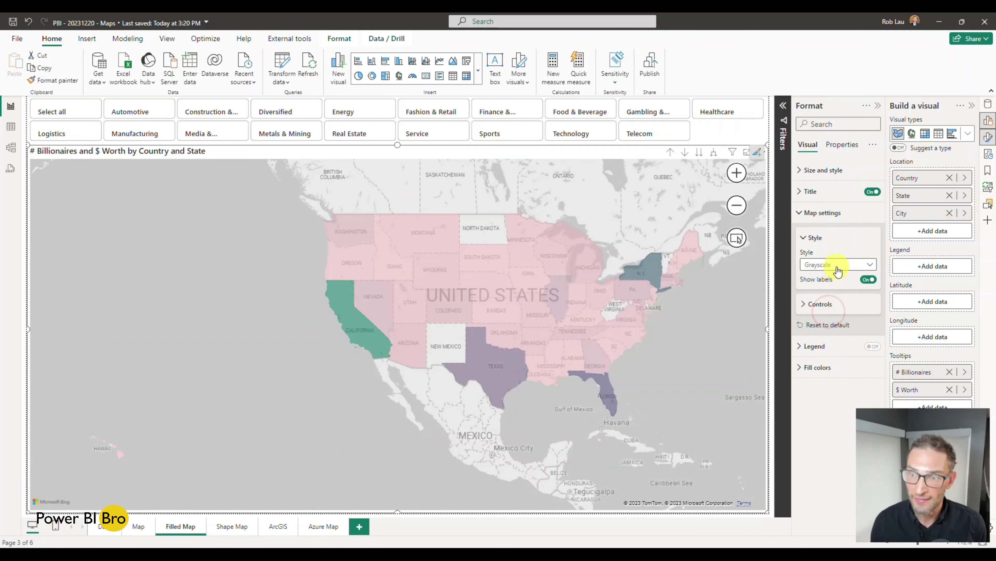
{"action": "left_click", "coordinate": [838, 271]}
{"action": "left_click", "coordinate": [824, 322]}
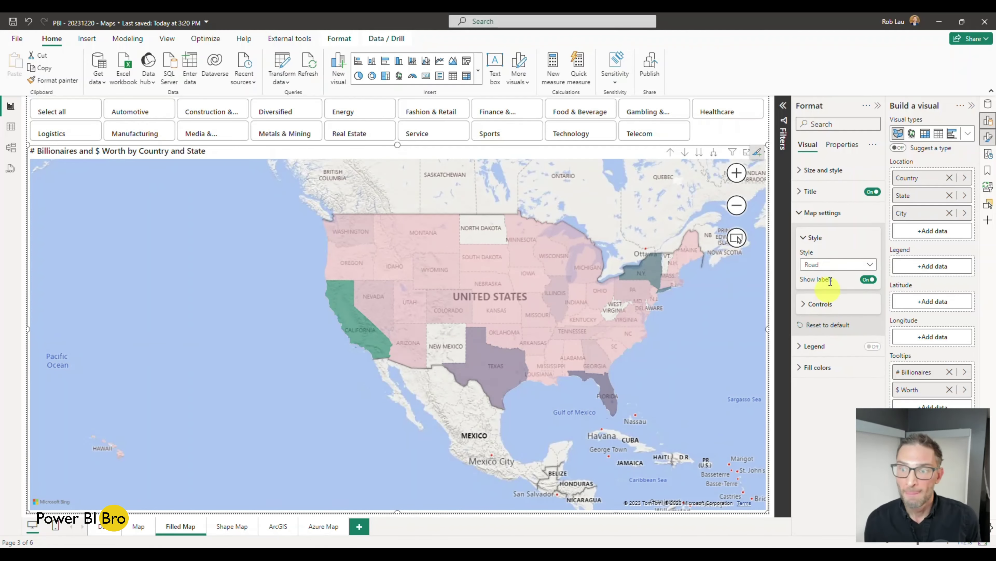
{"action": "left_click", "coordinate": [832, 266]}
{"action": "left_click", "coordinate": [819, 311]}
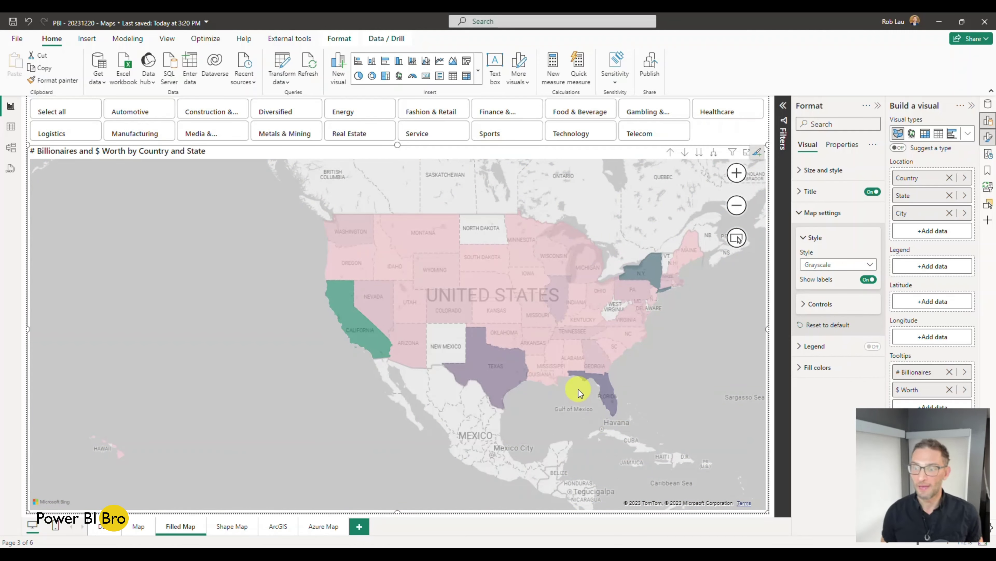
Step: Compare the bubble map on the Map page with the Filled Map page, and inspect Florida on the filled map
{"action": "left_click", "coordinate": [137, 527]}
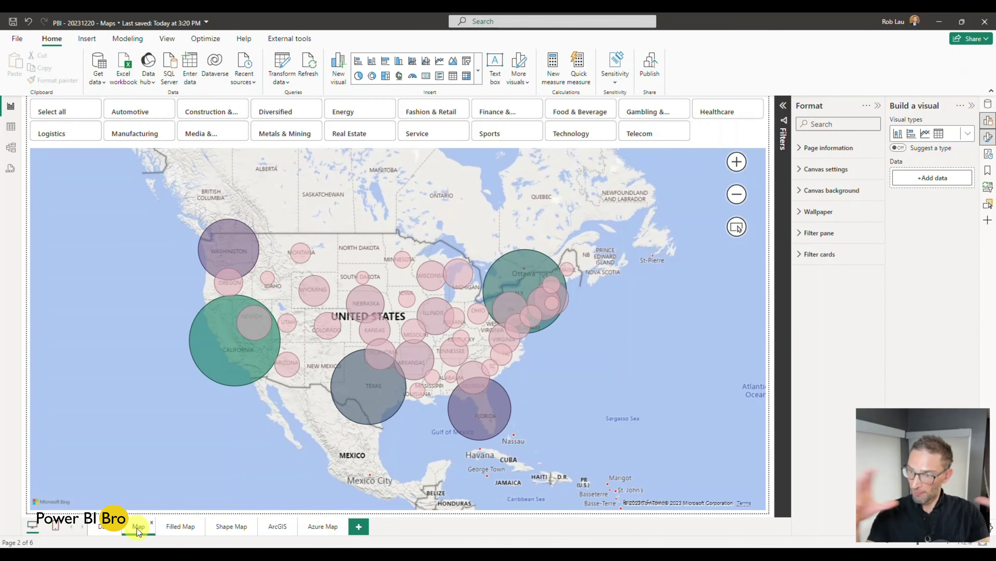
{"action": "left_click", "coordinate": [182, 526]}
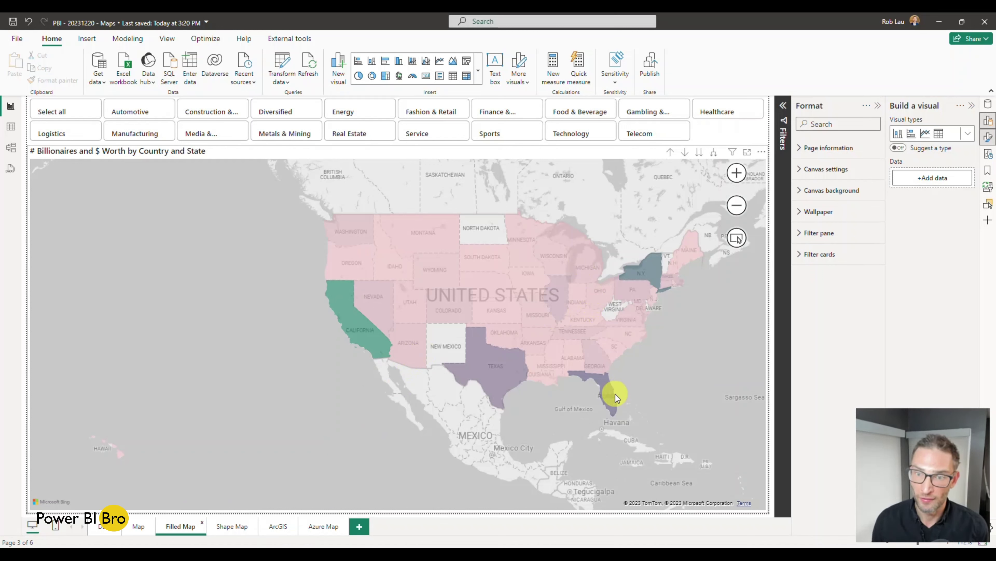
{"action": "mouse_move", "coordinate": [610, 392]}
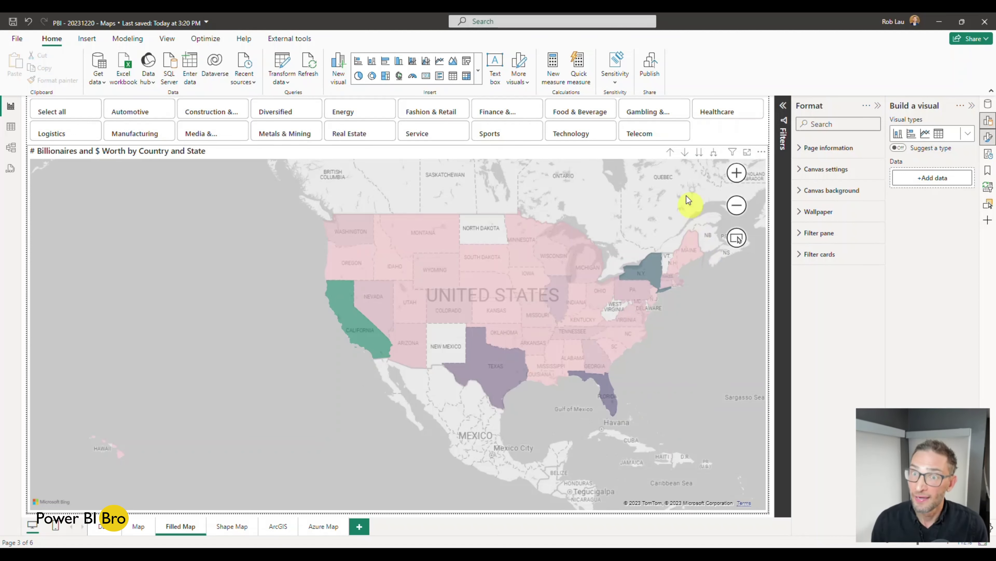
Step: Drill the filled map up to the country level and display the filters applied to the visual
{"action": "left_click", "coordinate": [672, 156]}
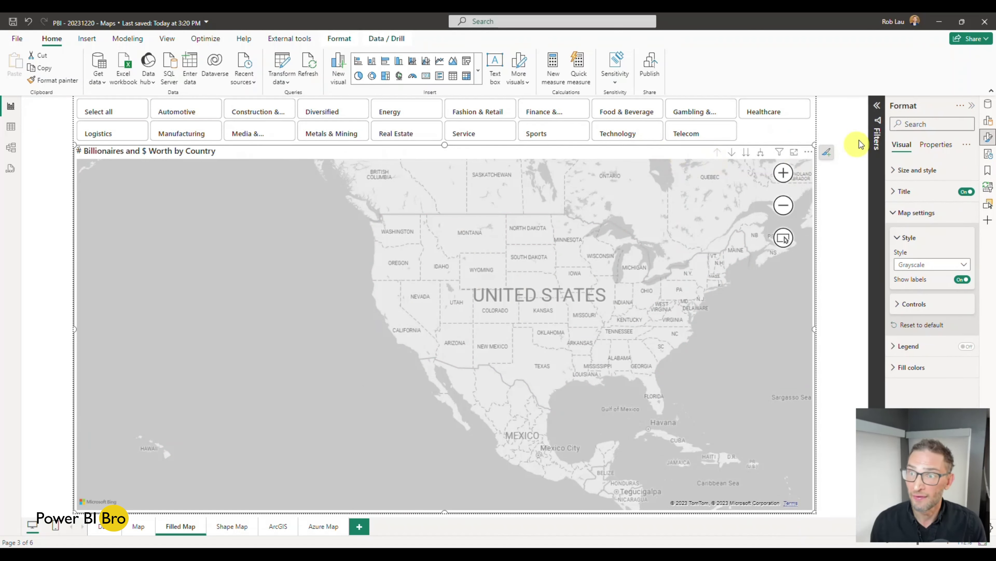
{"action": "left_click", "coordinate": [877, 110]}
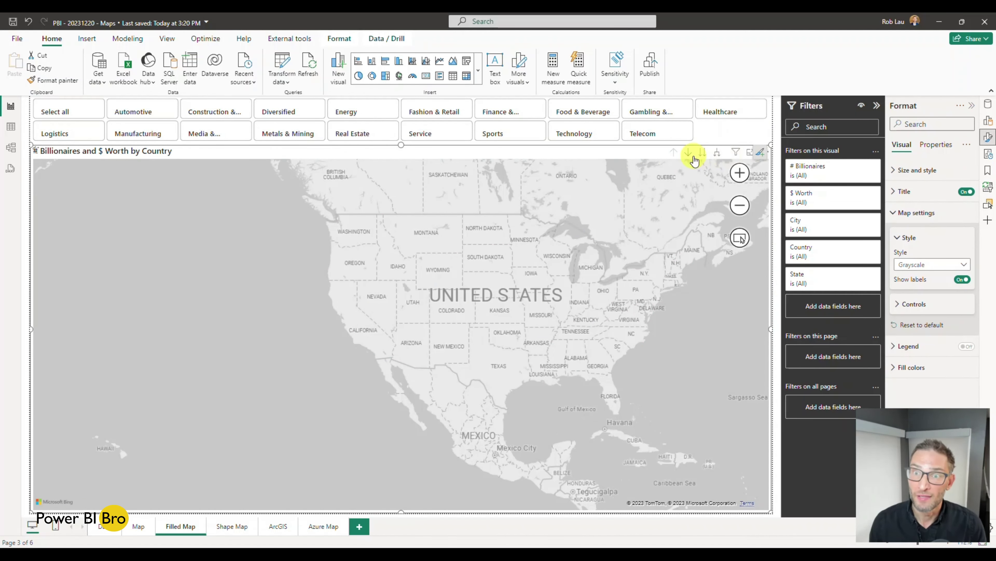
{"action": "left_click", "coordinate": [677, 156]}
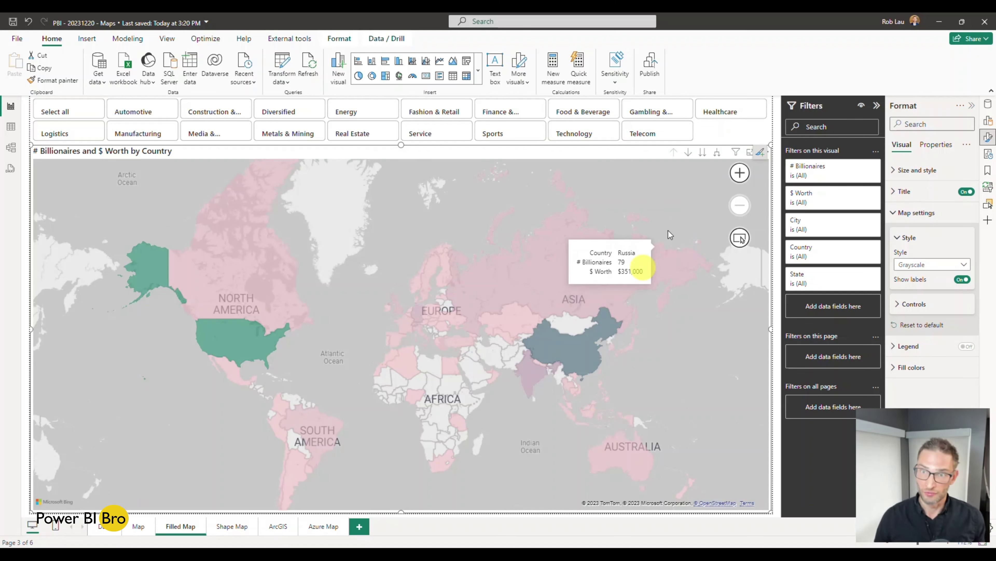
Step: Turn on drill-down mode, drill from the United States into California, and inspect the San Francisco and Los Angeles areas
{"action": "left_click", "coordinate": [688, 152]}
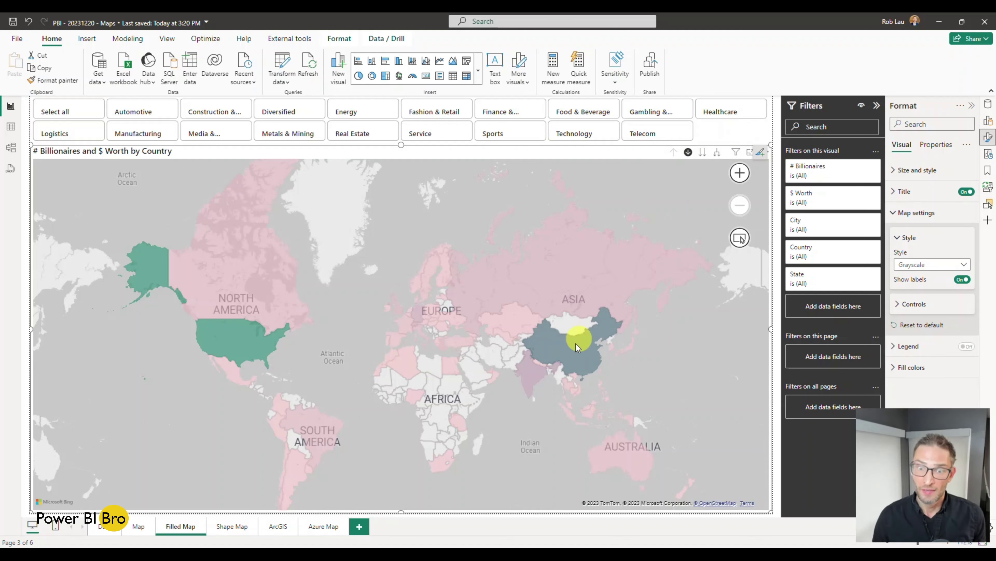
{"action": "left_click", "coordinate": [218, 346]}
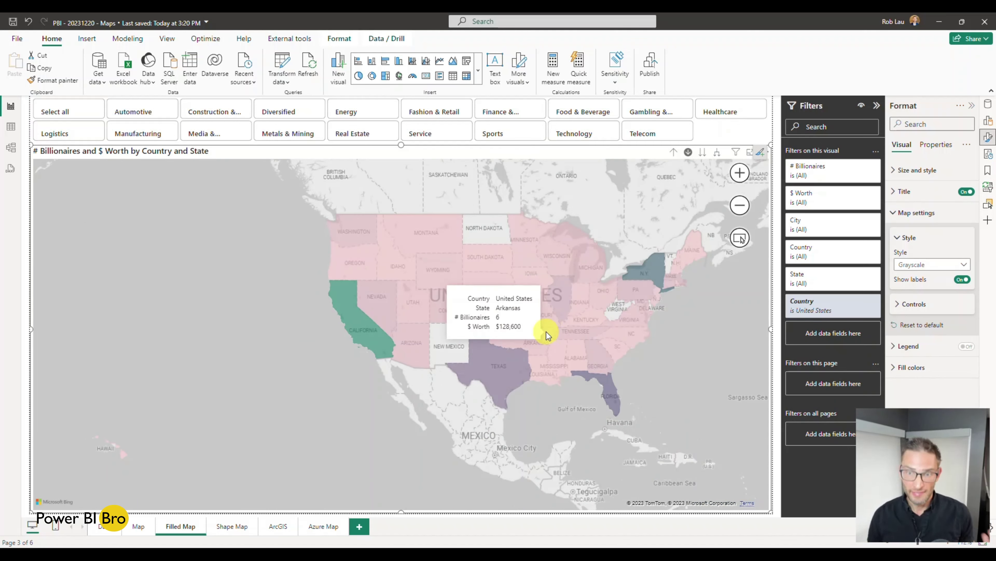
{"action": "left_click", "coordinate": [364, 335]}
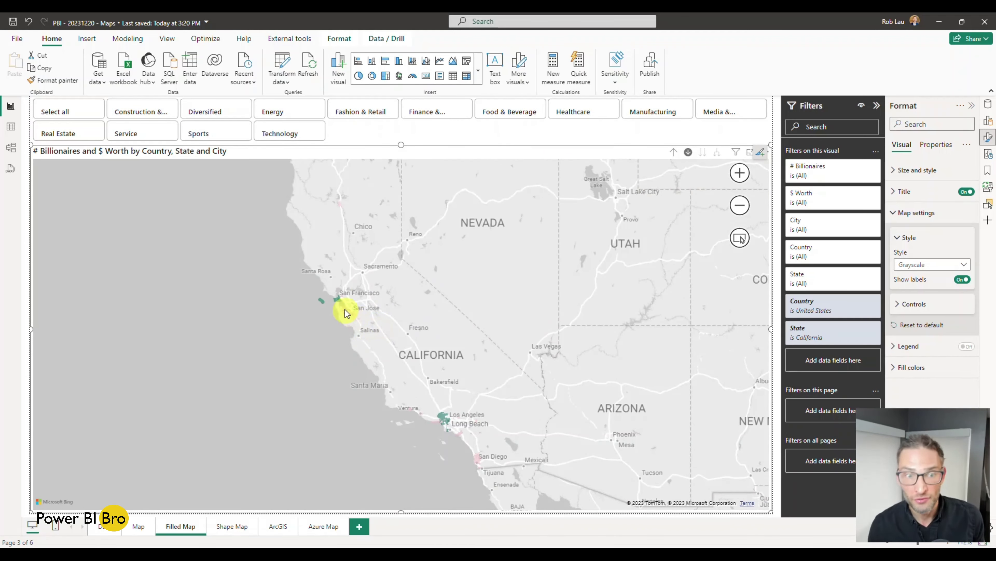
{"action": "mouse_move", "coordinate": [339, 304]}
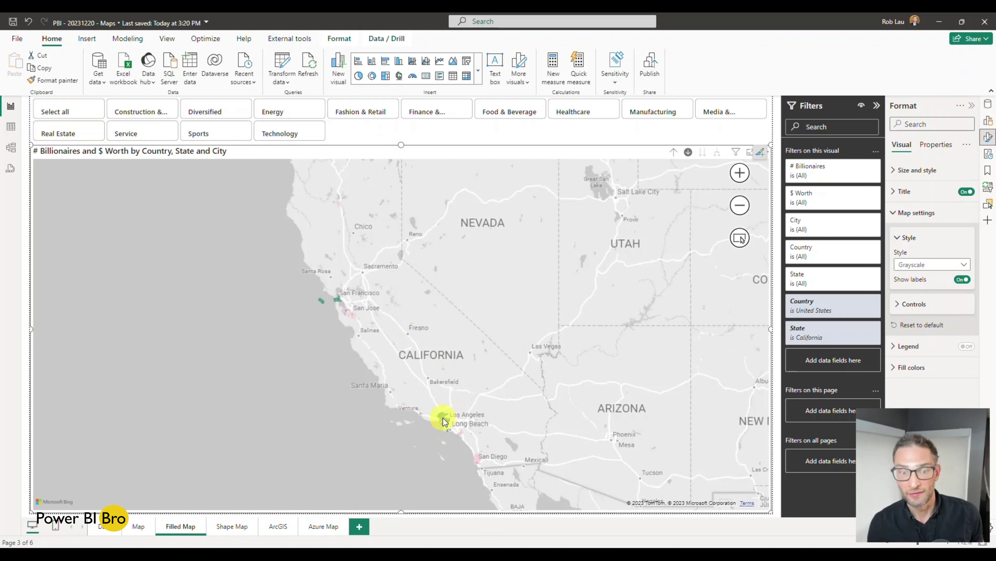
{"action": "mouse_move", "coordinate": [445, 421]}
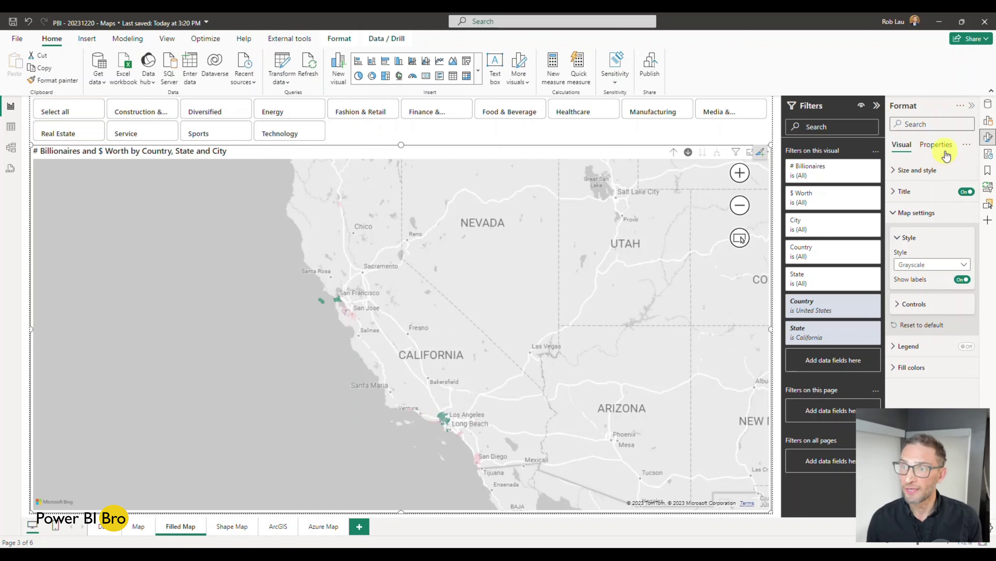
Step: Show the legend settings and the map's field assignments, and drill the map back up to the state level
{"action": "left_click", "coordinate": [903, 345]}
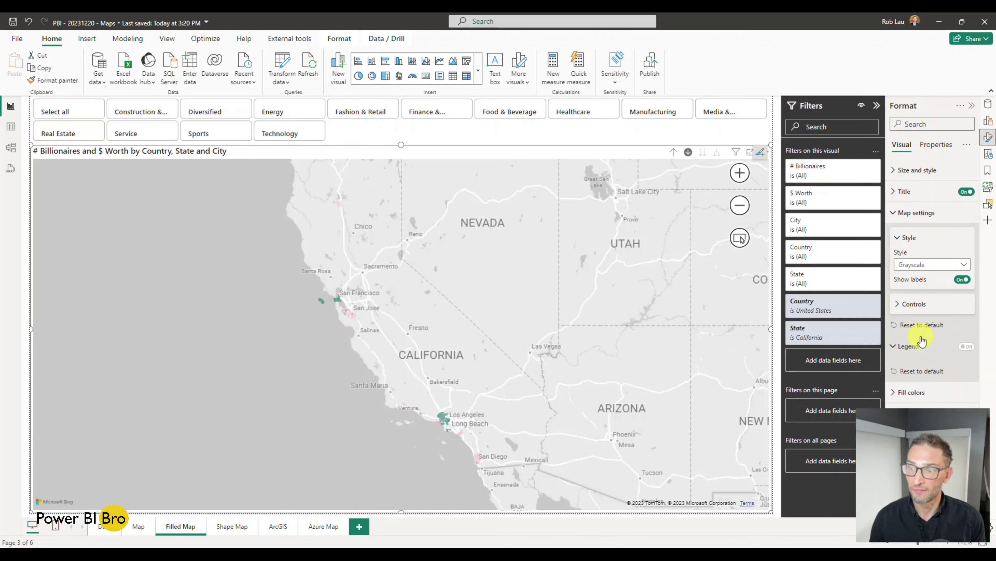
{"action": "left_click", "coordinate": [988, 120]}
{"action": "scroll", "coordinate": [452, 262], "scroll_direction": "down", "scroll_amount": 3}
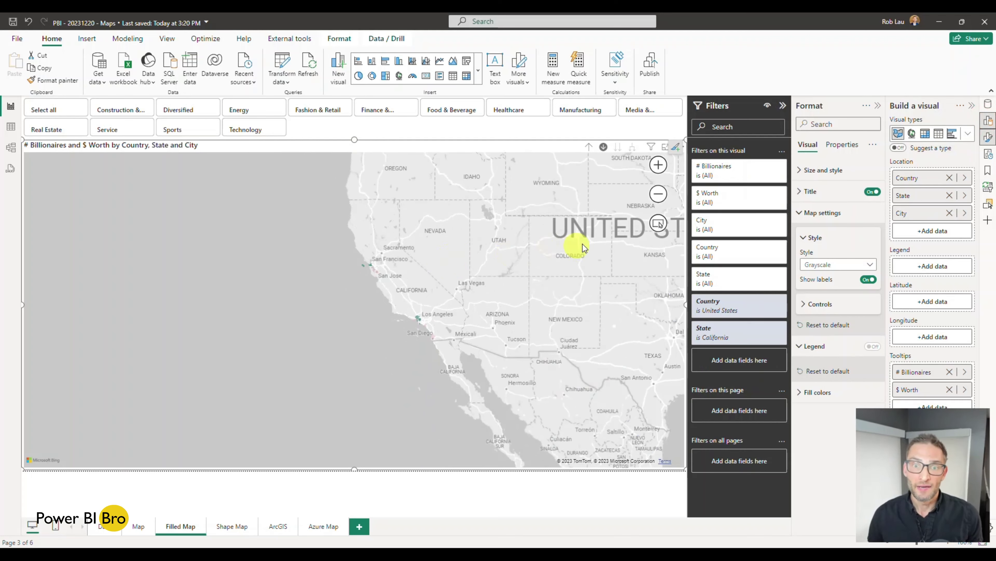
{"action": "left_click", "coordinate": [658, 194]}
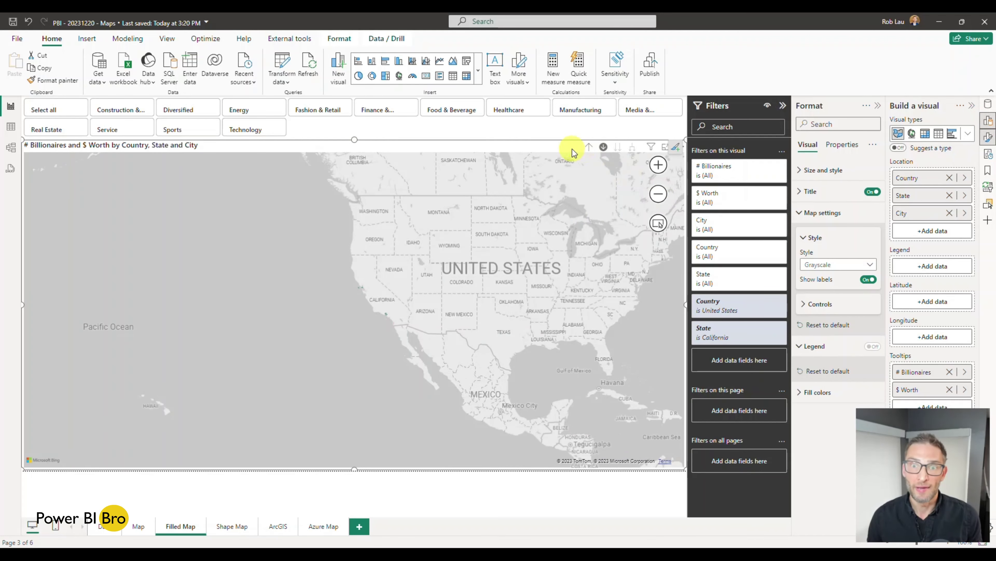
{"action": "left_click", "coordinate": [589, 148]}
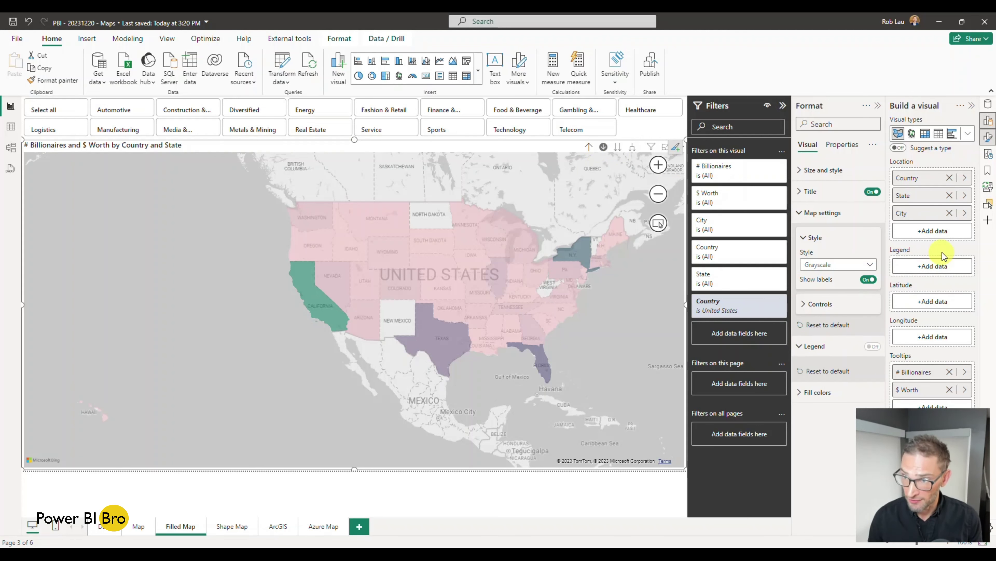
Step: Assign the Gender field to the filled map's legend and expand the legend's text settings
{"action": "left_click", "coordinate": [988, 104]}
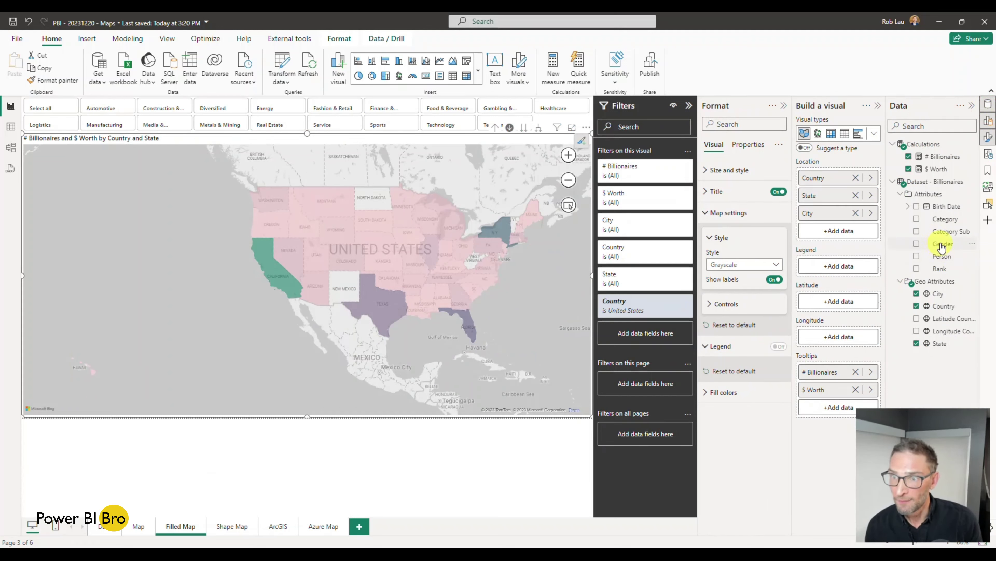
{"action": "left_click_drag", "start_coordinate": [943, 244], "coordinate": [840, 269]}
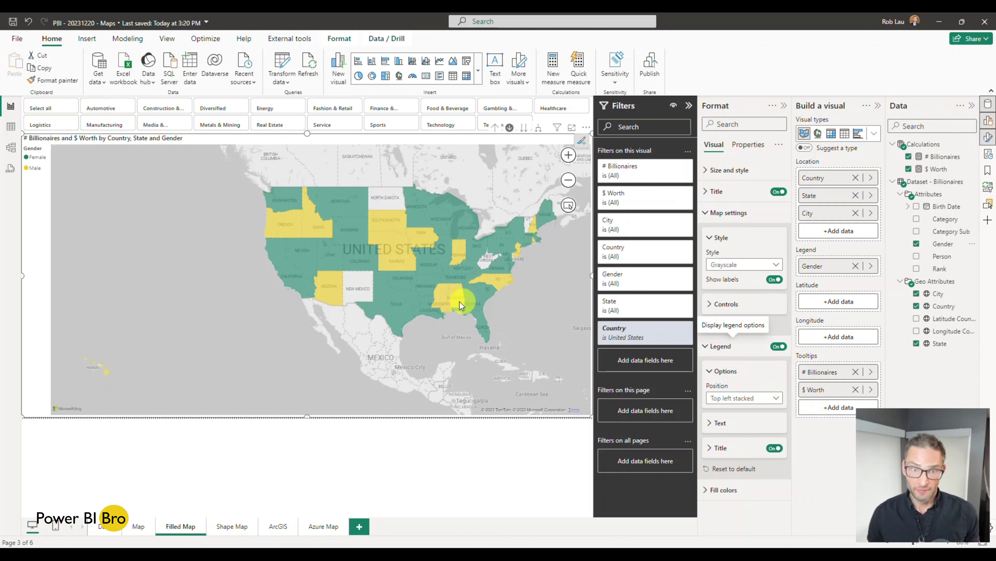
{"action": "mouse_move", "coordinate": [419, 310]}
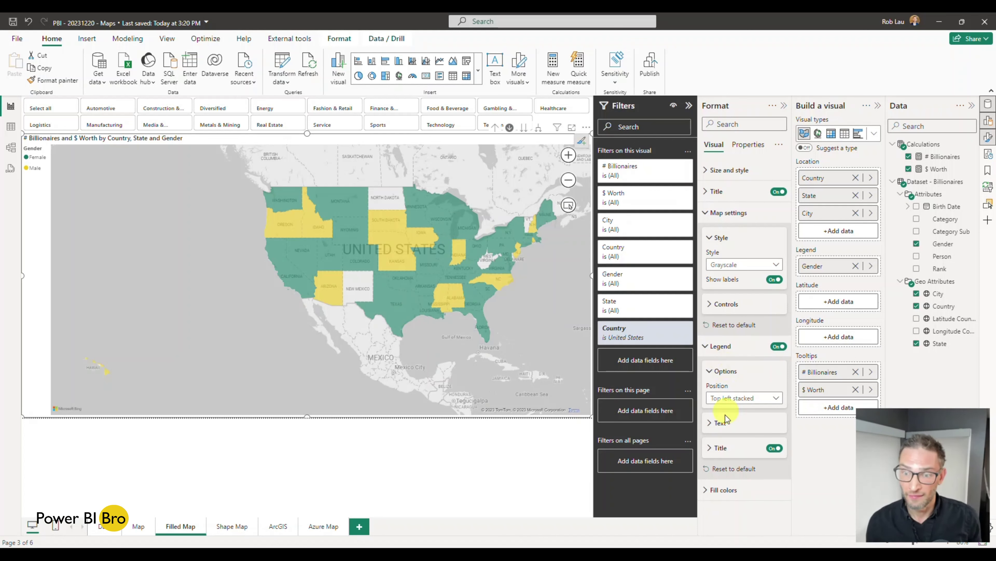
{"action": "left_click", "coordinate": [721, 424]}
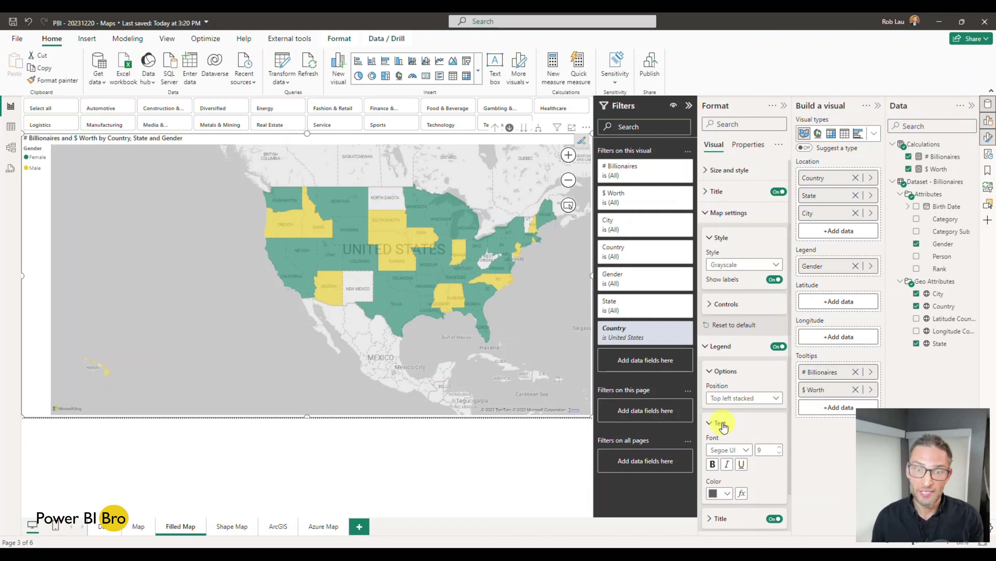
{"action": "scroll", "coordinate": [724, 426], "scroll_direction": "down", "scroll_amount": 1}
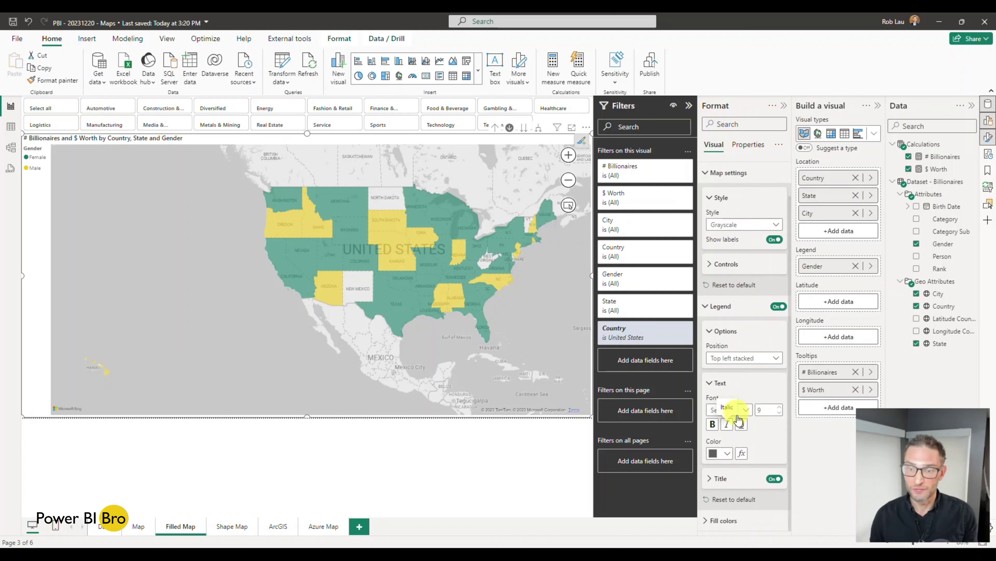
Step: Try a pinkish red fill color for Female and blue for Male, and remove Gender from the map's legend
{"action": "left_click", "coordinate": [708, 520]}
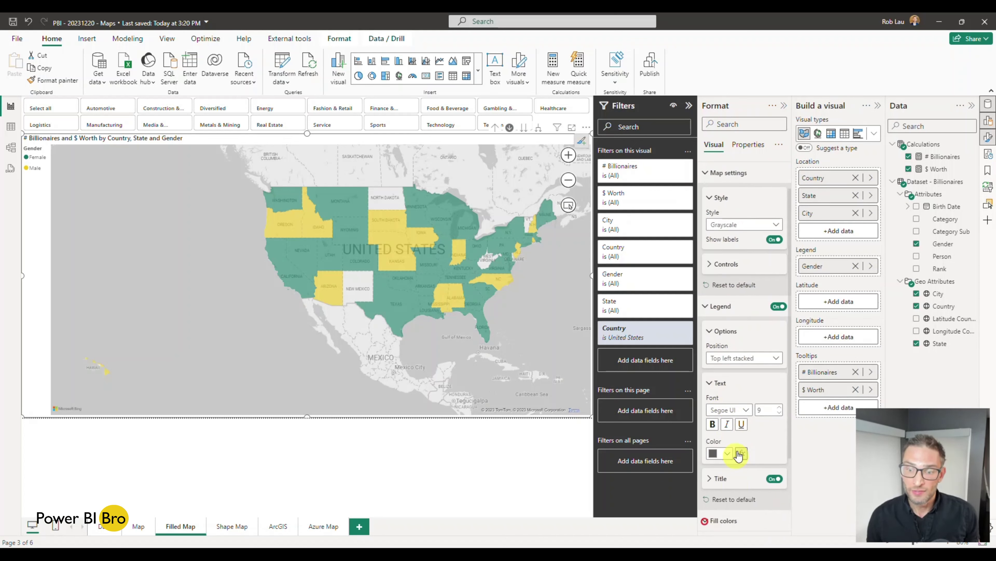
{"action": "scroll", "coordinate": [745, 449], "scroll_direction": "down", "scroll_amount": 3}
{"action": "left_click", "coordinate": [726, 472]}
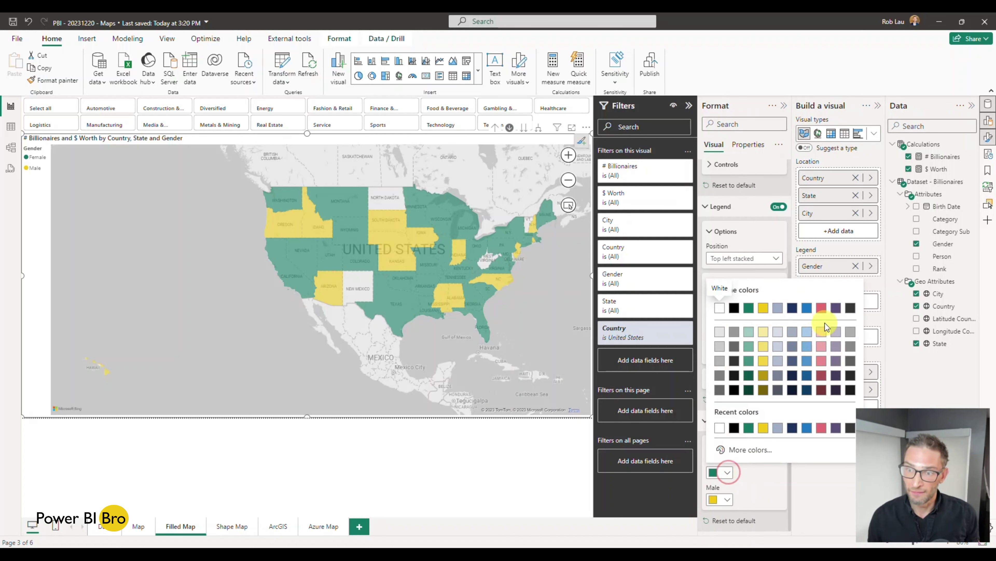
{"action": "left_click", "coordinate": [823, 310]}
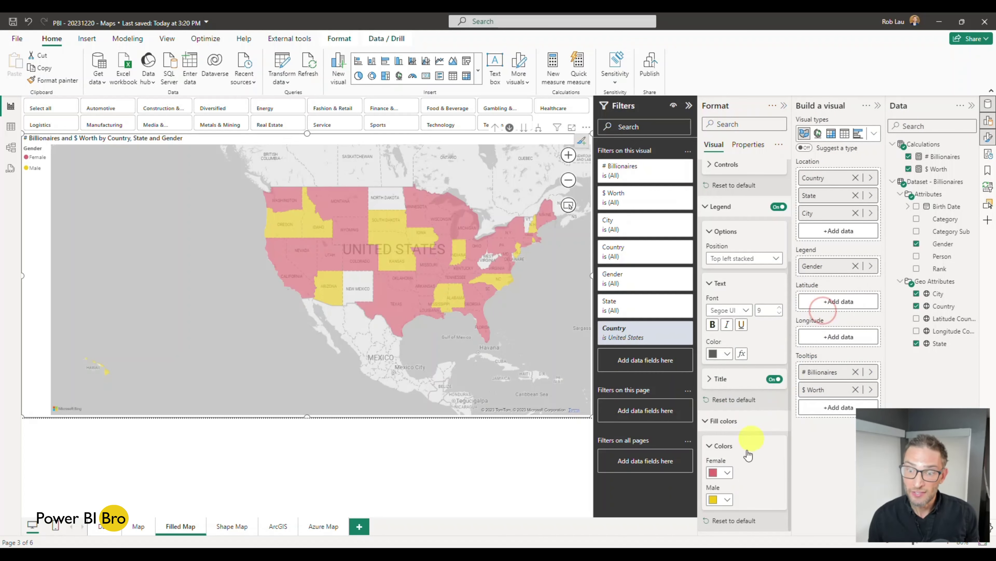
{"action": "left_click", "coordinate": [727, 500]}
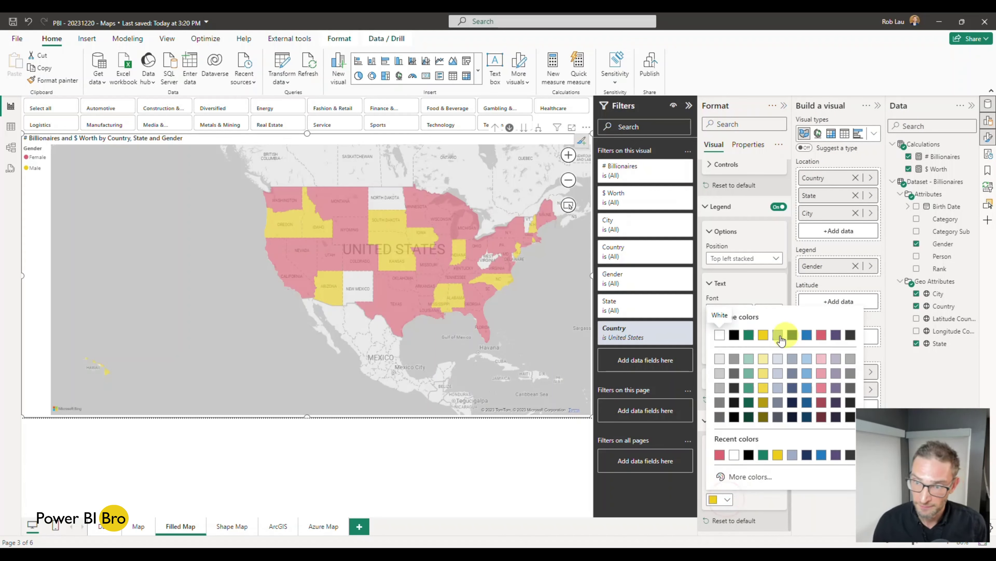
{"action": "left_click", "coordinate": [807, 336]}
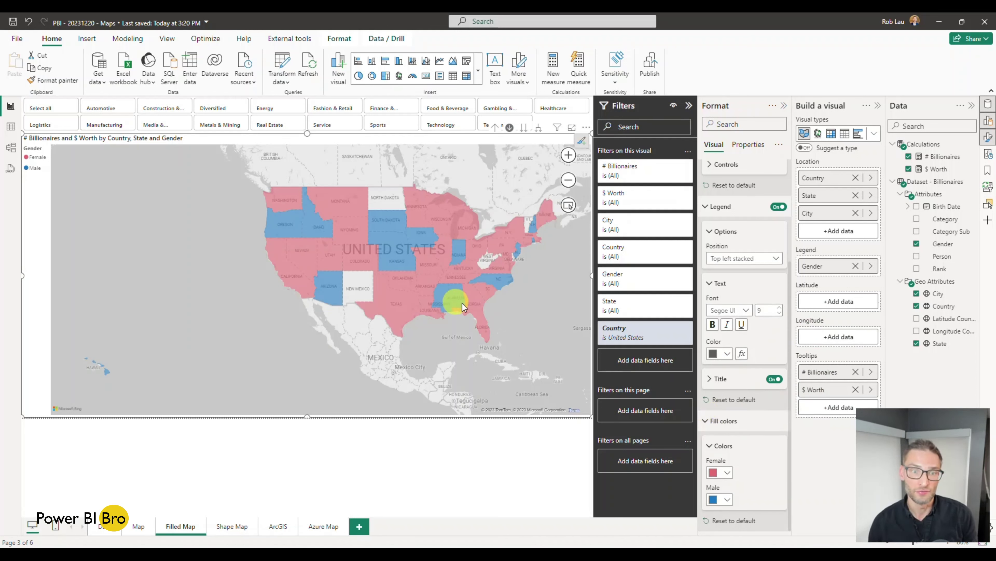
{"action": "left_click", "coordinate": [856, 266]}
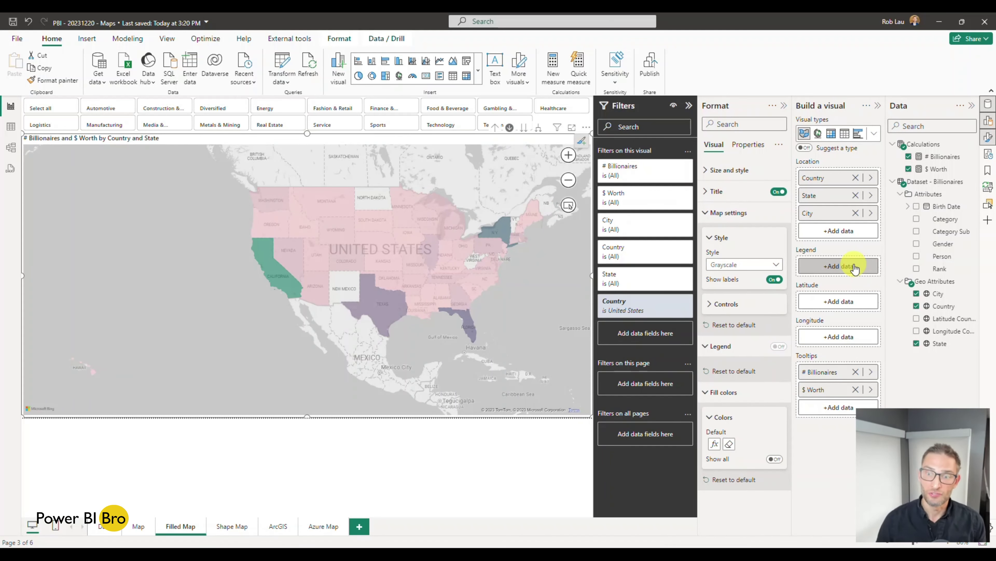
Step: Review the gradient conditional formatting of the default fill color, accept it as is, and inspect Kentucky on the map
{"action": "left_click", "coordinate": [715, 444]}
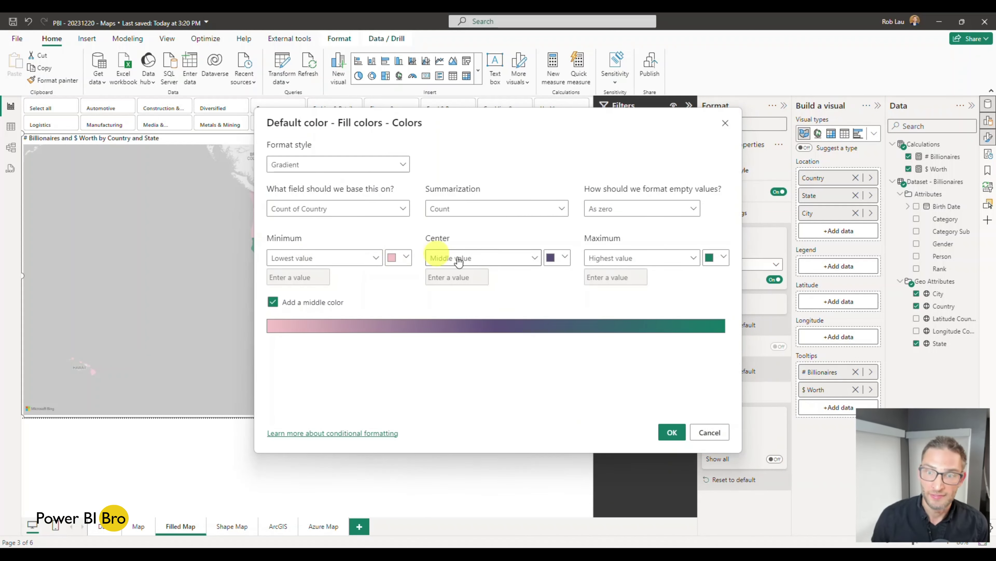
{"action": "left_click", "coordinate": [670, 432]}
{"action": "mouse_move", "coordinate": [465, 271]}
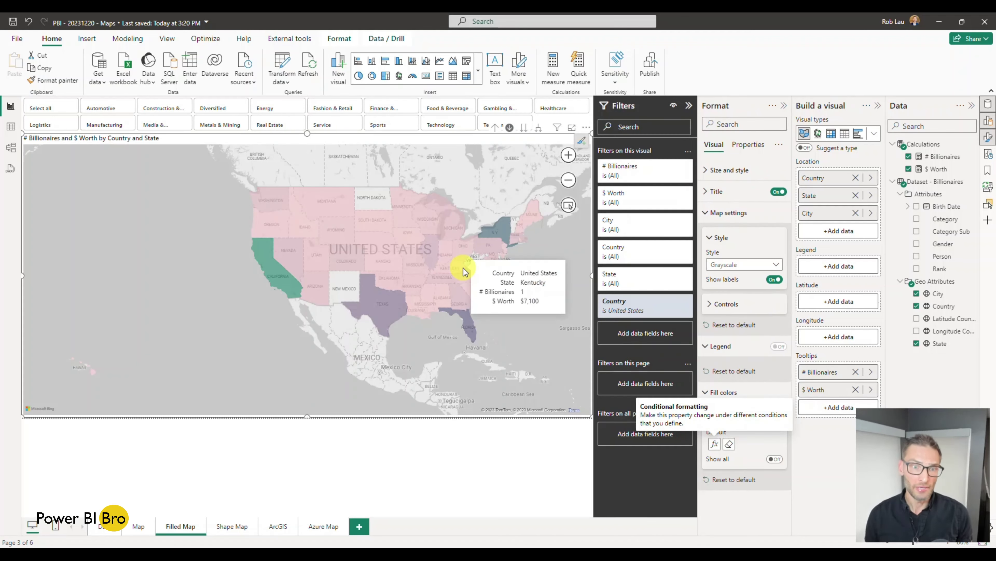
Step: Drill the filled map down from Missouri to its cities, and clear the State filter created by the drill action
{"action": "scroll", "coordinate": [451, 269], "scroll_direction": "up", "scroll_amount": 2}
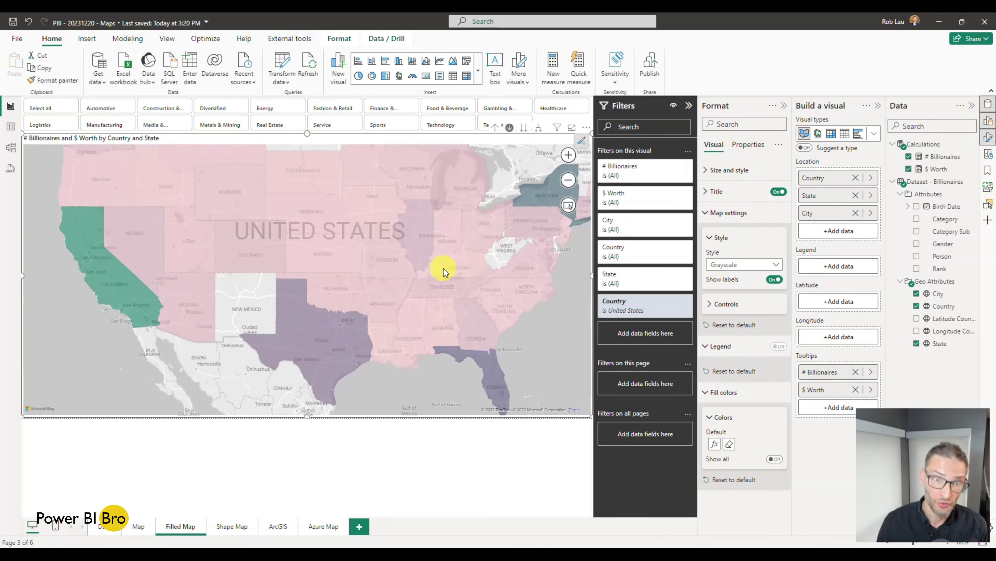
{"action": "left_click", "coordinate": [412, 289]}
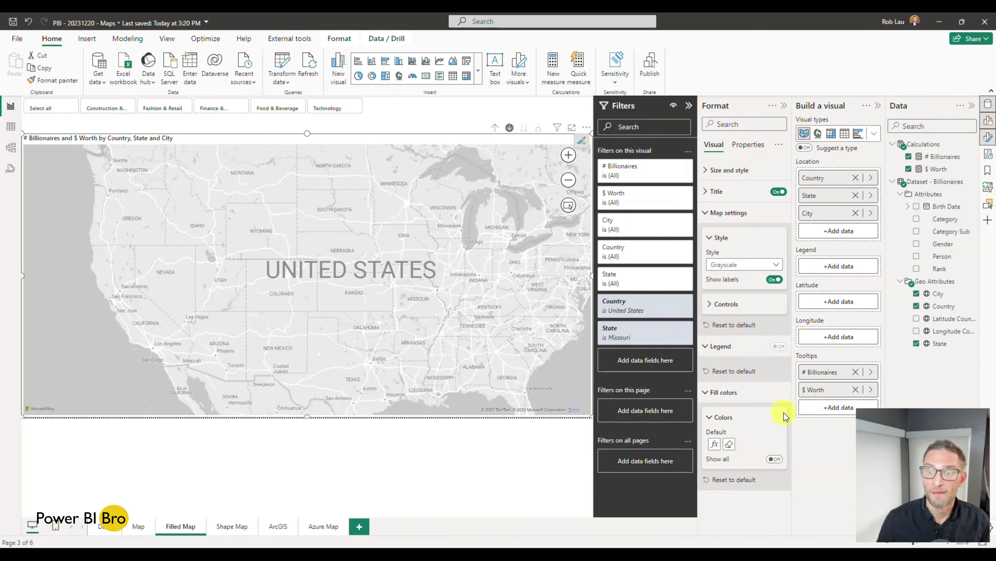
{"action": "scroll", "coordinate": [454, 246], "scroll_direction": "down", "scroll_amount": 2}
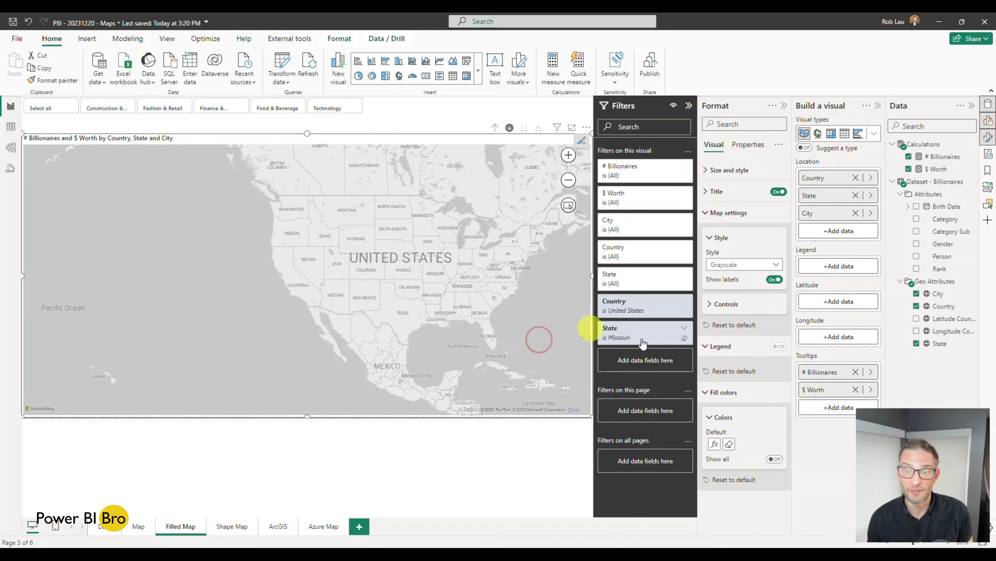
{"action": "left_click", "coordinate": [709, 393]}
{"action": "left_click", "coordinate": [708, 392]}
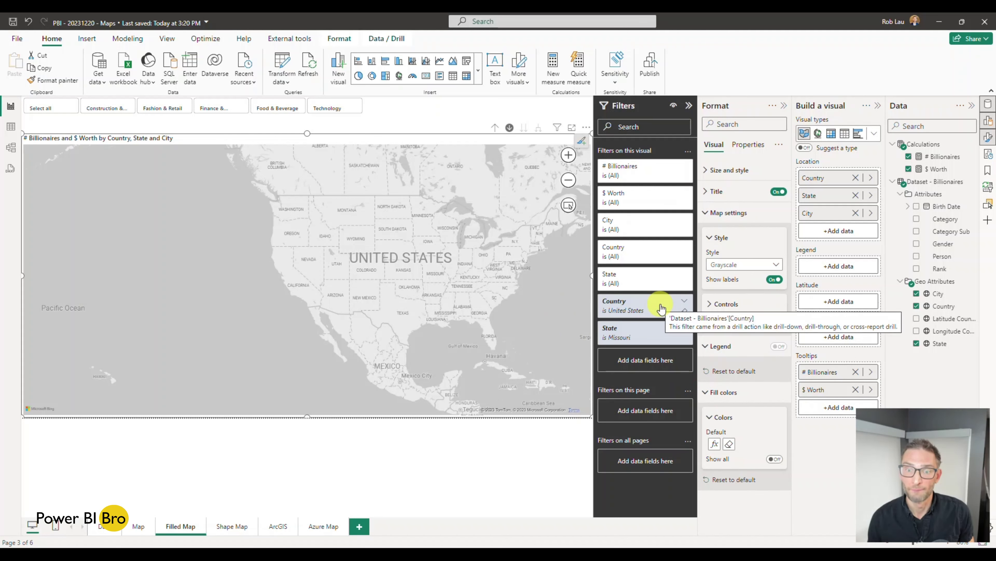
{"action": "left_click", "coordinate": [684, 339]}
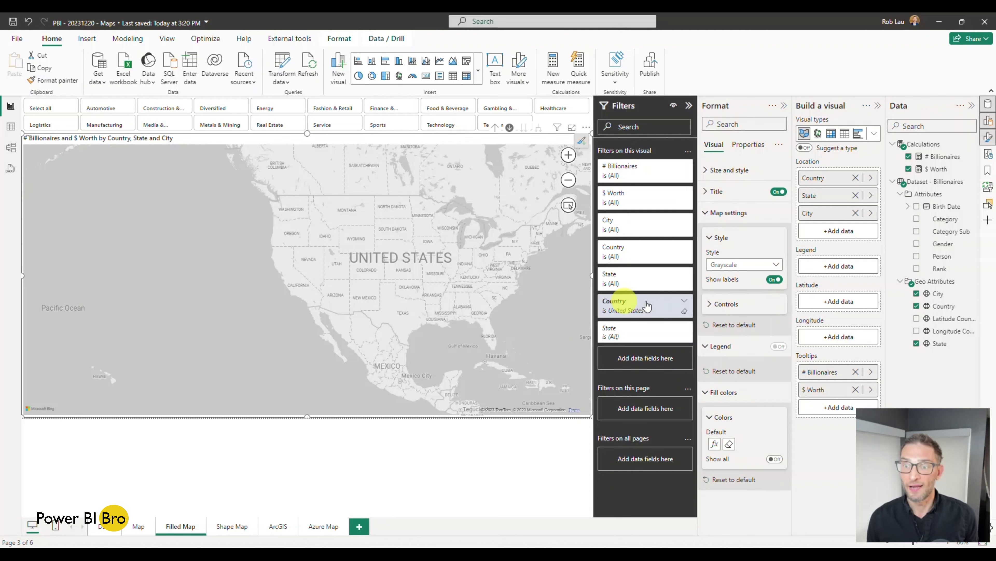
Step: Inspect Arkansas on the Map page's bubble map, and drill the filled map back up to the state level
{"action": "left_click", "coordinate": [139, 526]}
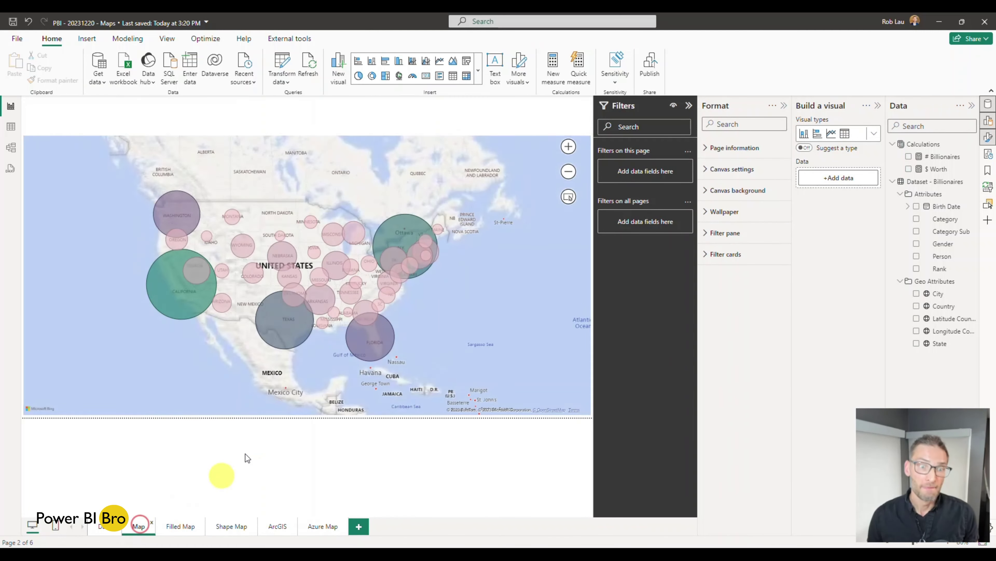
{"action": "mouse_move", "coordinate": [322, 298]}
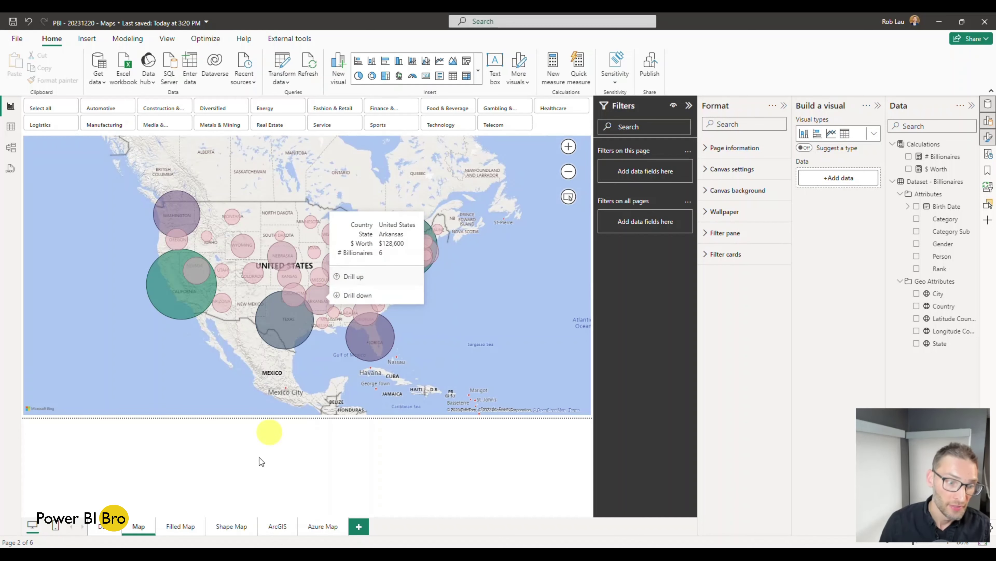
{"action": "left_click", "coordinate": [180, 528]}
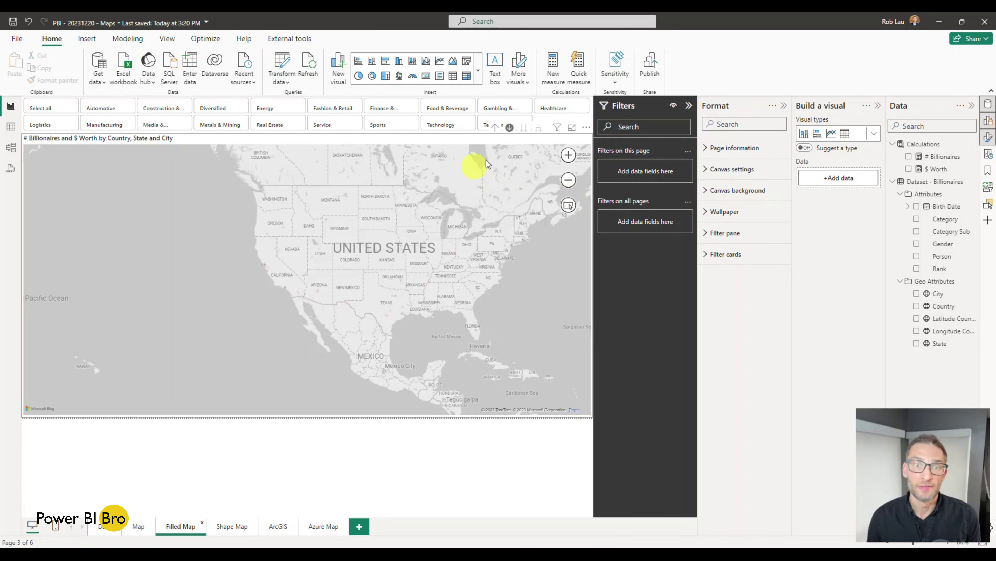
{"action": "left_click", "coordinate": [496, 134]}
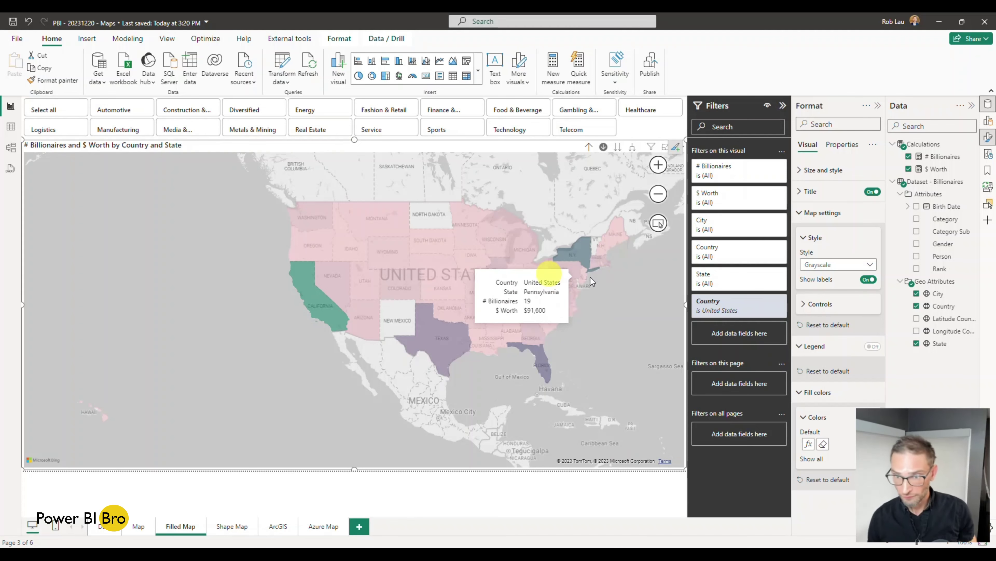
Step: Examine California on the filled map, compare with the Shape Map page, and pan the filled map around the world back to the United States
{"action": "mouse_move", "coordinate": [745, 308]}
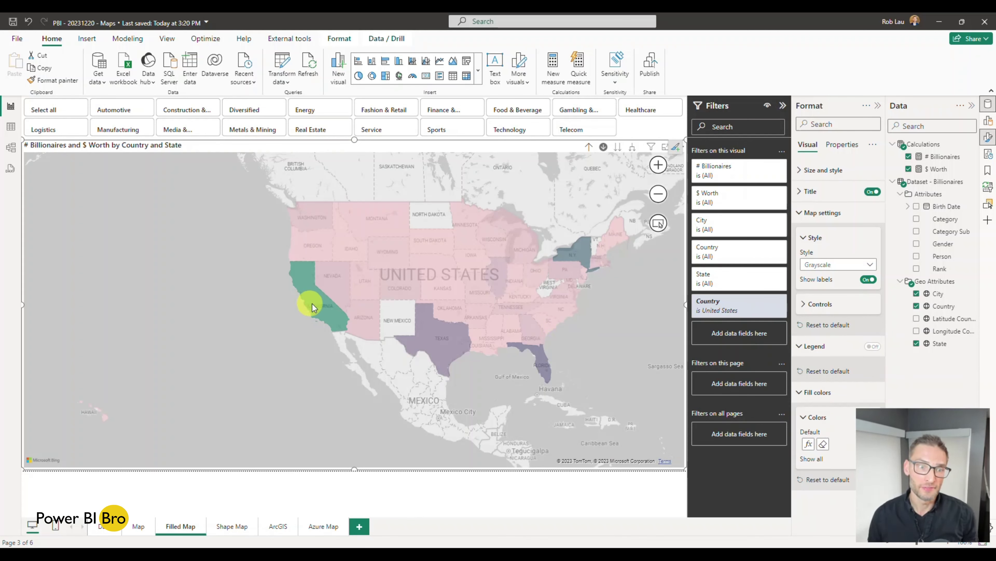
{"action": "mouse_move", "coordinate": [317, 306]}
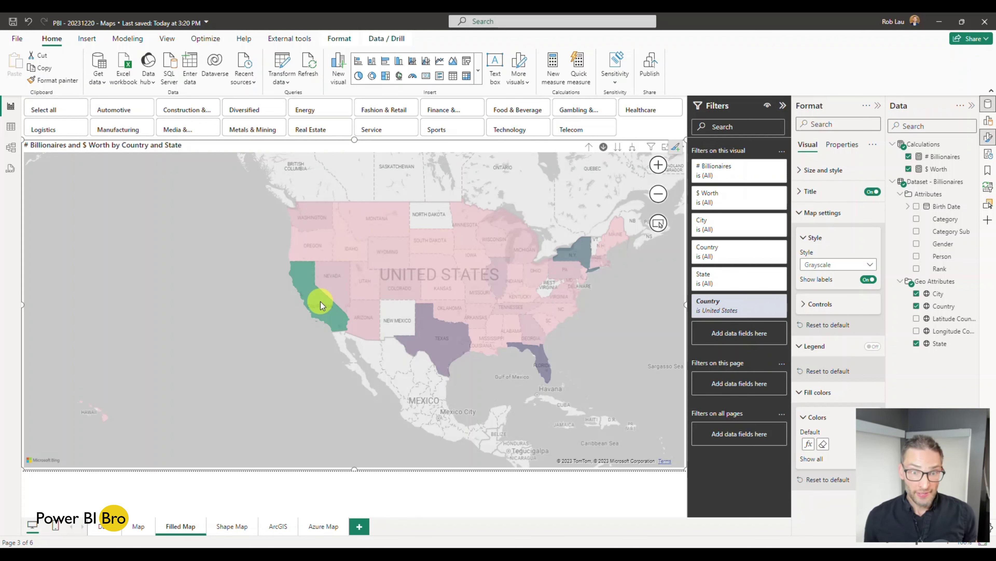
{"action": "left_click", "coordinate": [233, 531]}
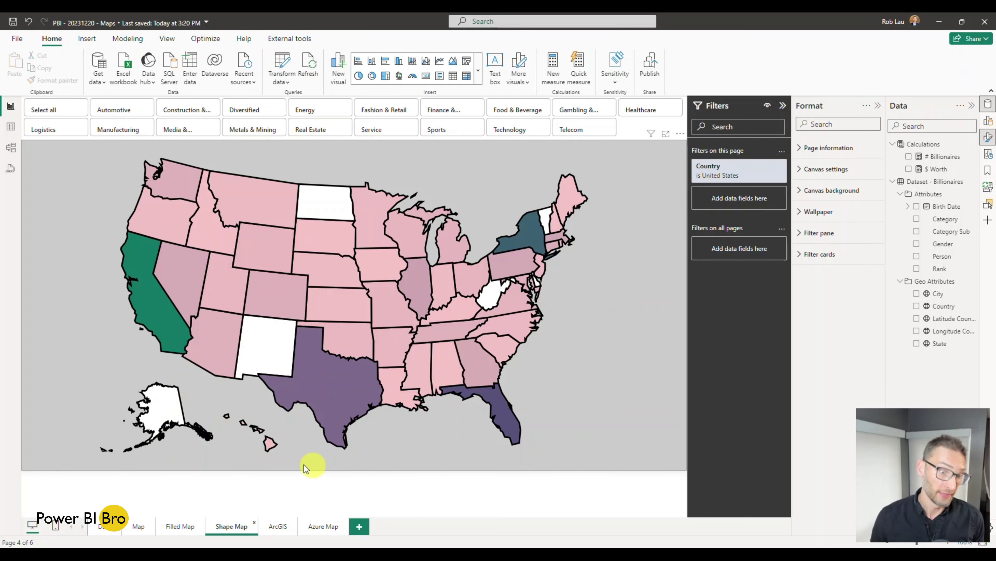
{"action": "left_click", "coordinate": [182, 526]}
{"action": "left_click_drag", "start_coordinate": [572, 338], "coordinate": [153, 339]}
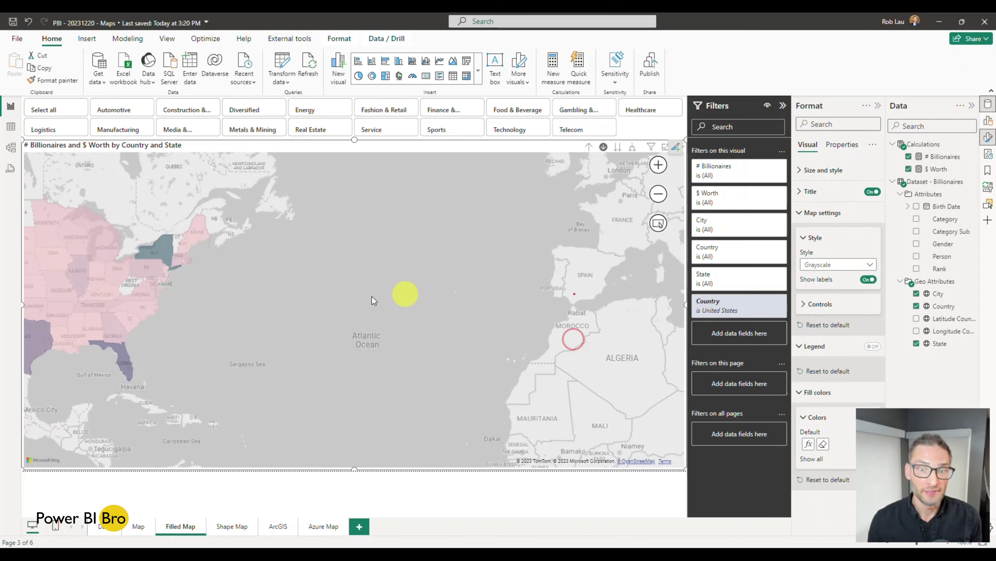
{"action": "left_click_drag", "start_coordinate": [574, 294], "coordinate": [275, 298]}
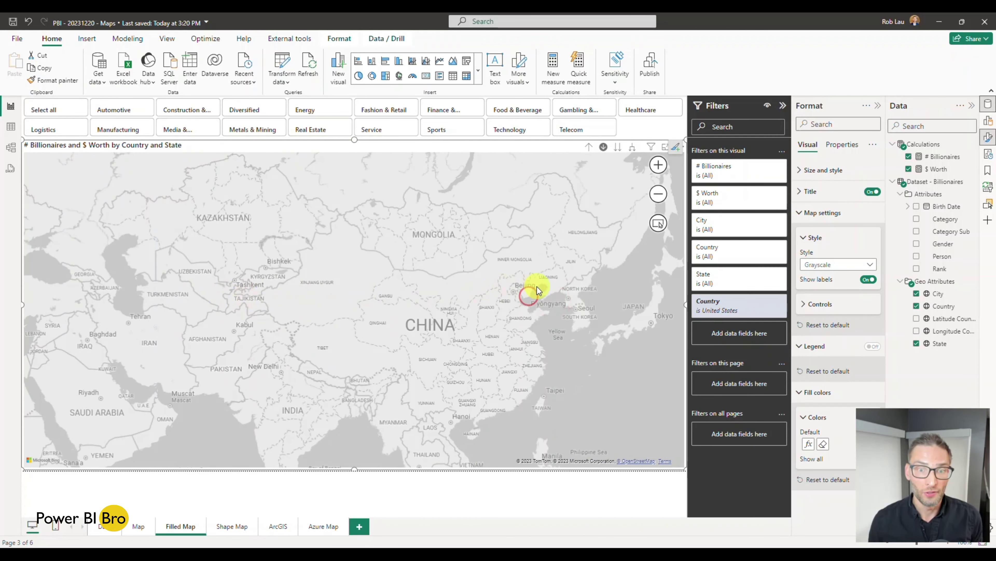
{"action": "left_click_drag", "start_coordinate": [534, 291], "coordinate": [227, 286]}
{"action": "left_click_drag", "start_coordinate": [572, 281], "coordinate": [277, 292]}
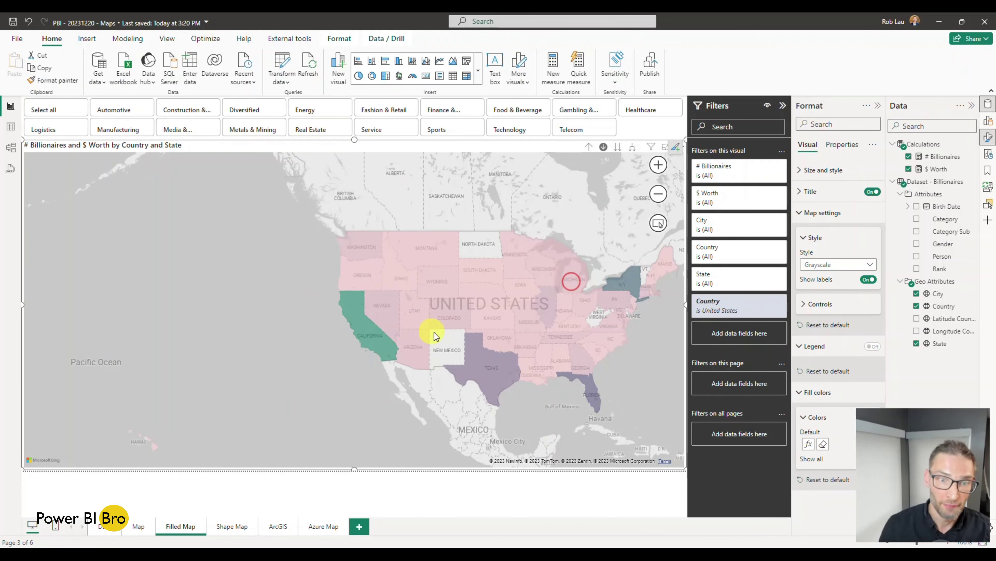
{"action": "left_click_drag", "start_coordinate": [432, 227], "coordinate": [312, 169]}
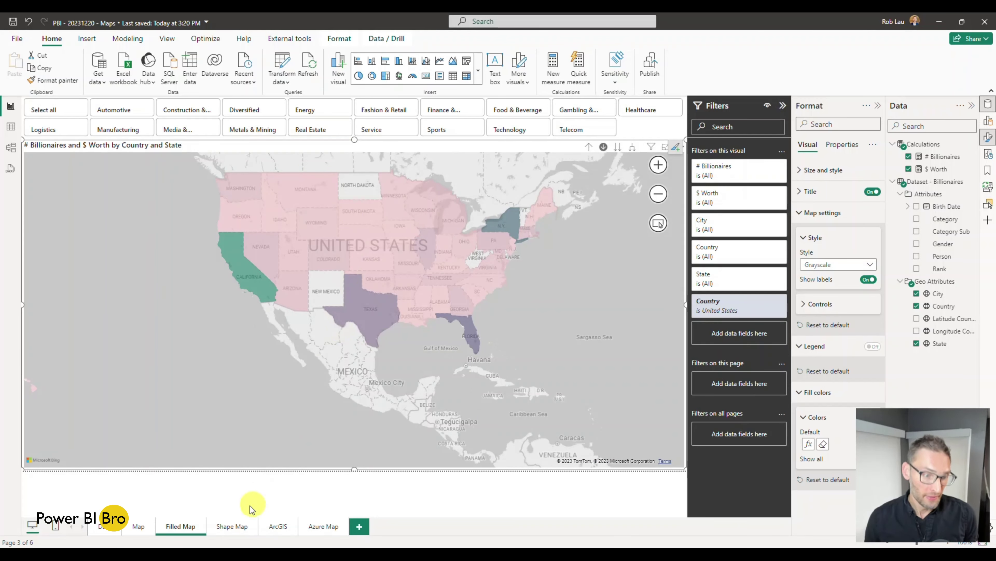
Step: Go to the Shape Map page, select the map visual and review its gradient fill color settings
{"action": "left_click", "coordinate": [231, 526]}
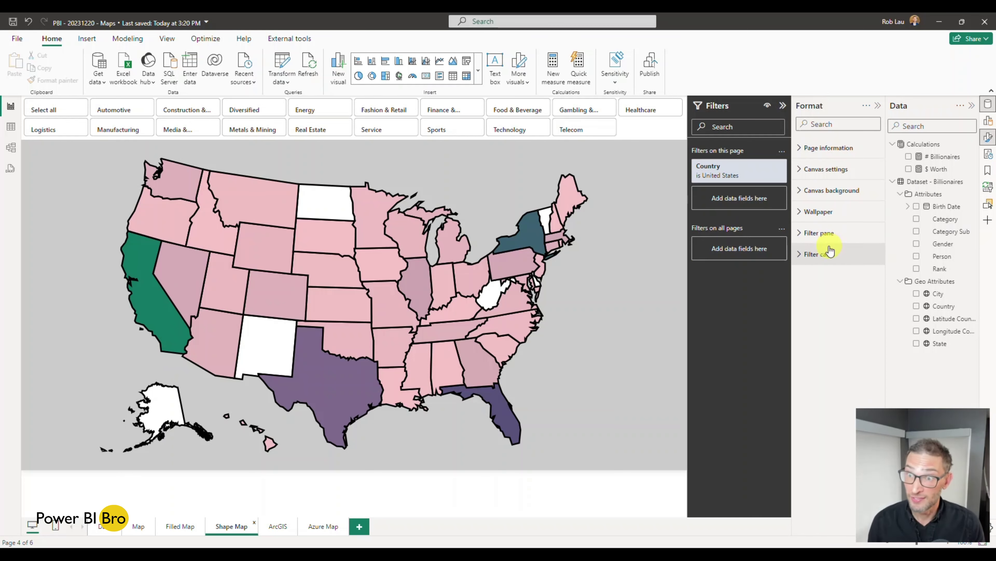
{"action": "left_click", "coordinate": [825, 156]}
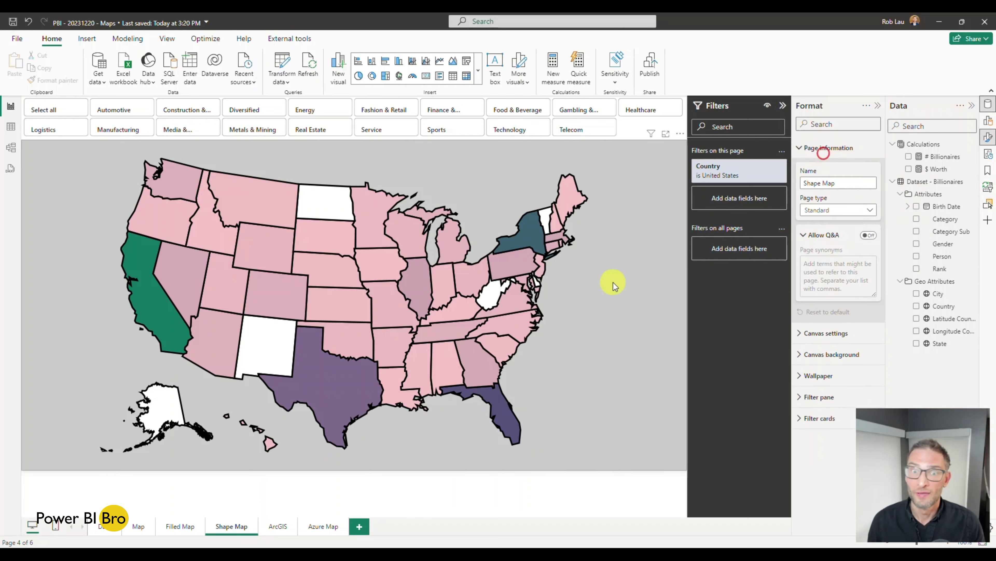
{"action": "left_click", "coordinate": [612, 282]}
{"action": "left_click", "coordinate": [824, 220]}
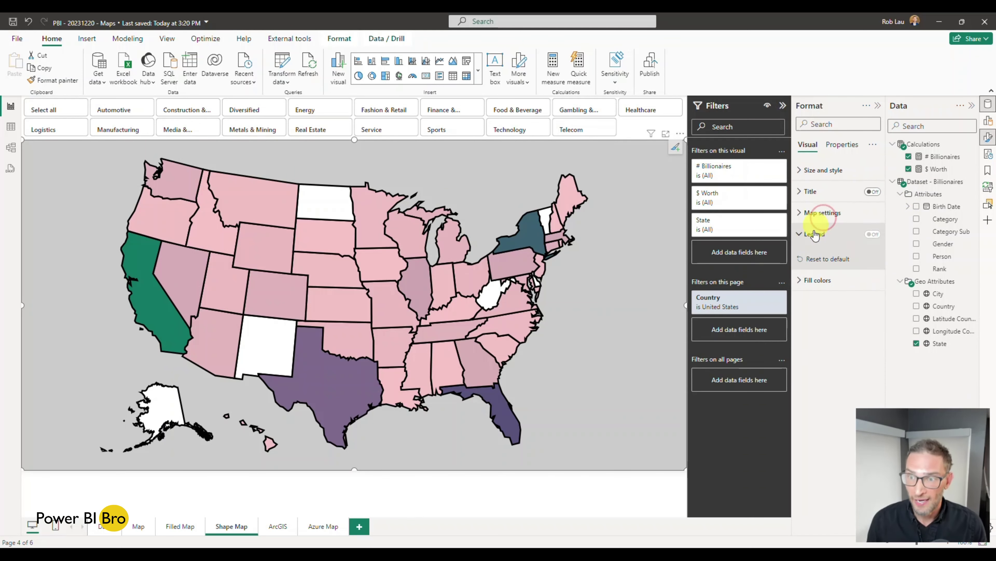
{"action": "left_click", "coordinate": [810, 281]}
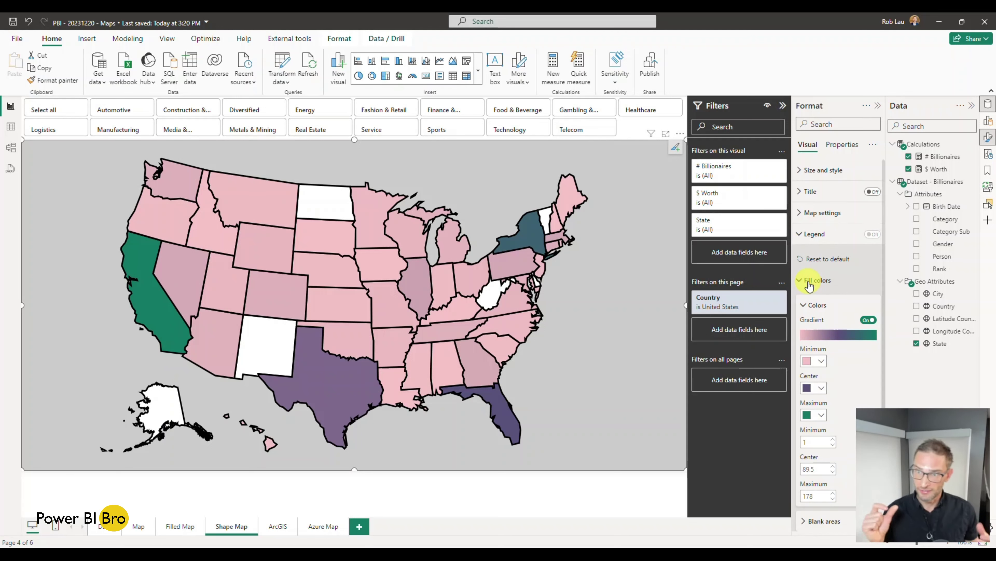
{"action": "left_click", "coordinate": [810, 282]}
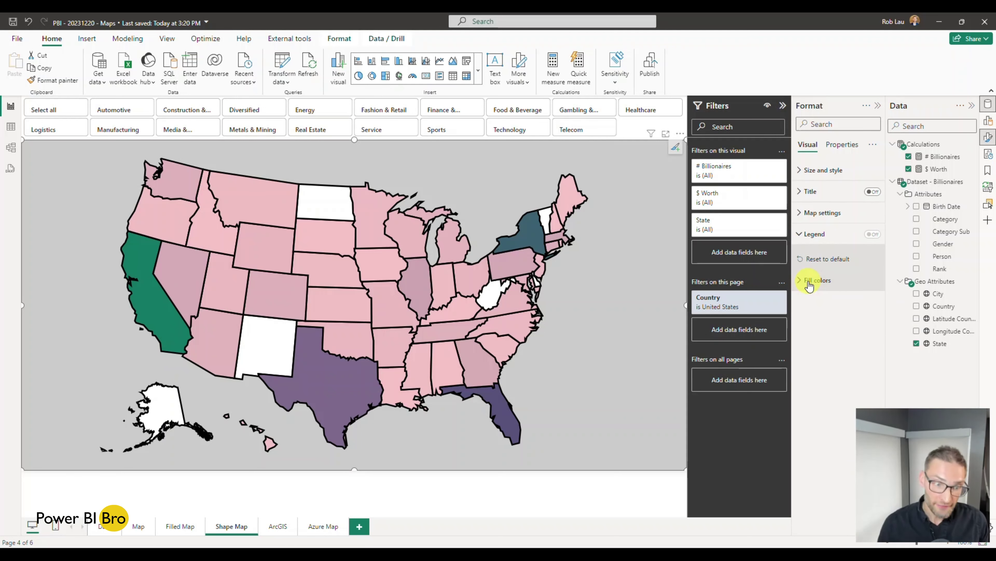
Step: Try the shape map's Germany: states, France: regions and Brazil: states map types, and set the map type to Mexico: states
{"action": "left_click", "coordinate": [813, 212]}
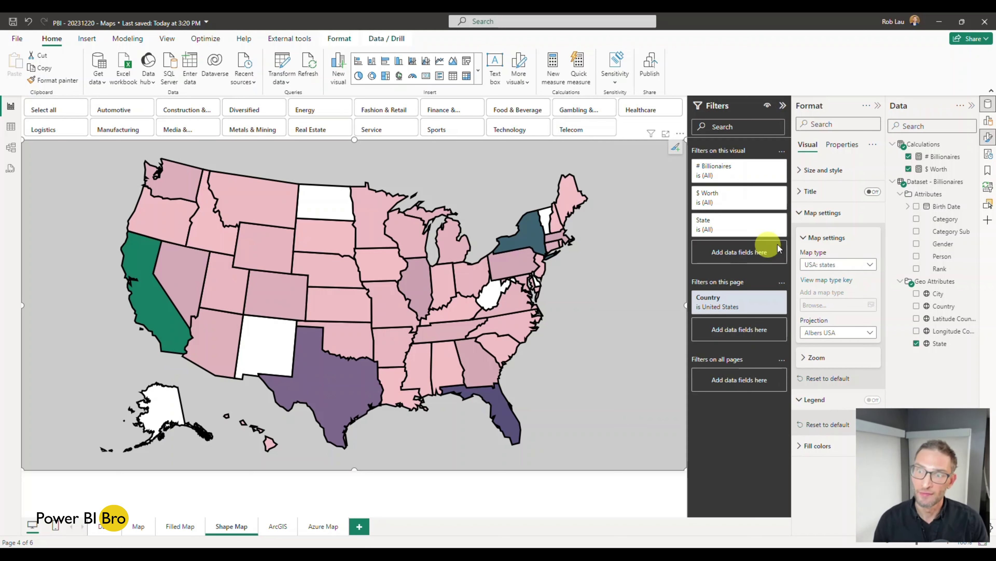
{"action": "left_click", "coordinate": [868, 266]}
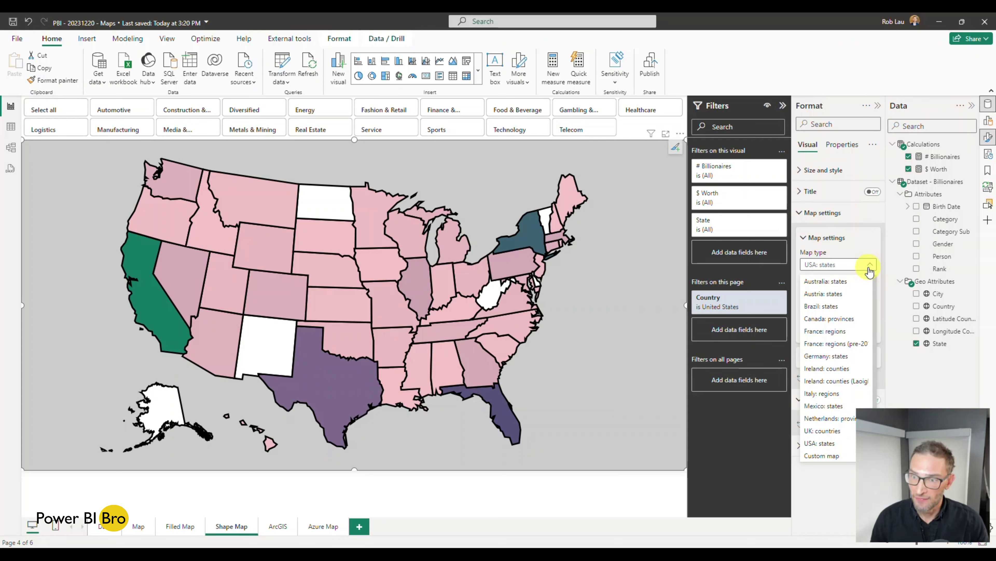
{"action": "left_click", "coordinate": [826, 356]}
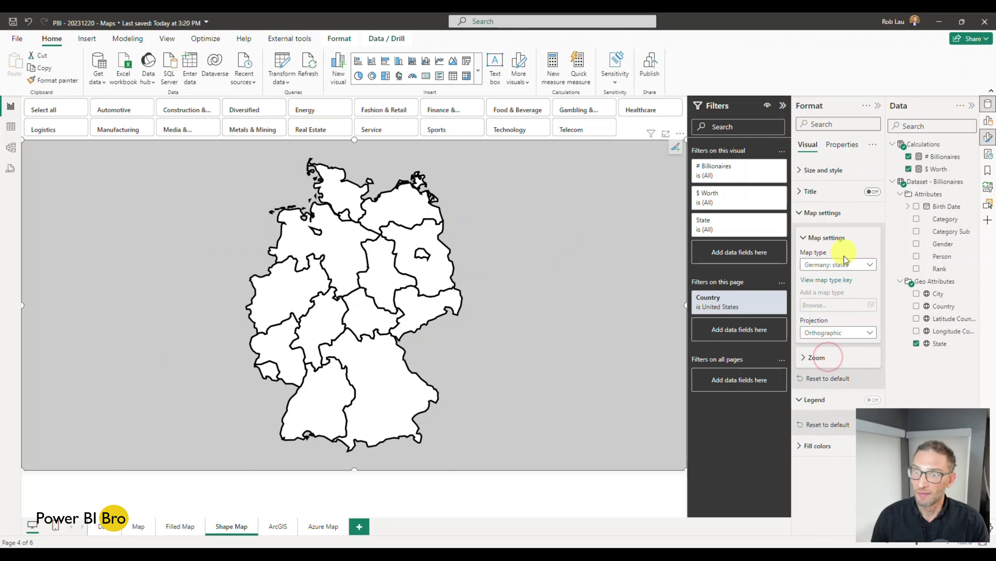
{"action": "left_click", "coordinate": [869, 265]}
{"action": "left_click", "coordinate": [825, 404]}
{"action": "left_click", "coordinate": [836, 265]}
{"action": "left_click", "coordinate": [835, 332]}
{"action": "left_click", "coordinate": [831, 264]}
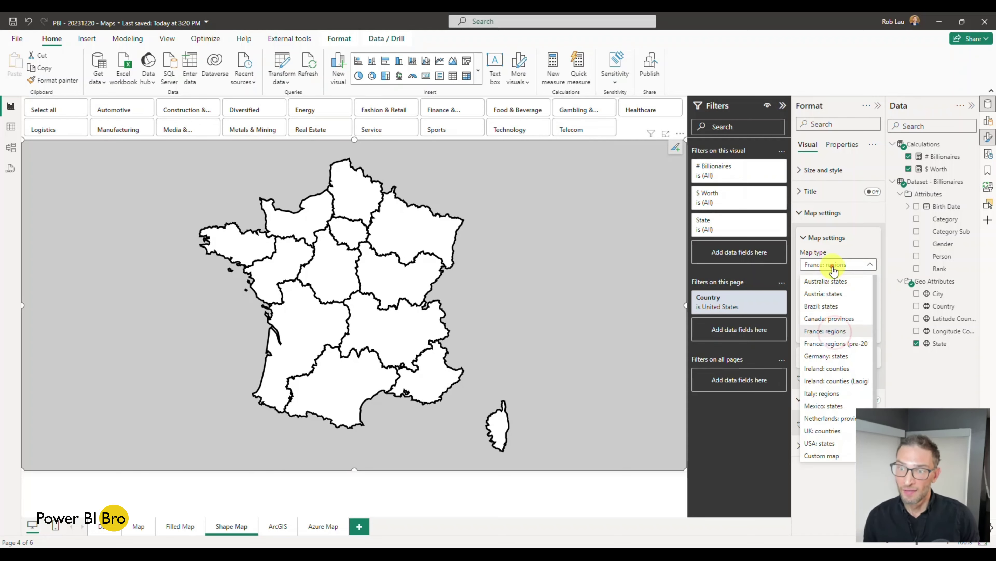
{"action": "left_click", "coordinate": [834, 299]}
{"action": "left_click", "coordinate": [847, 268]}
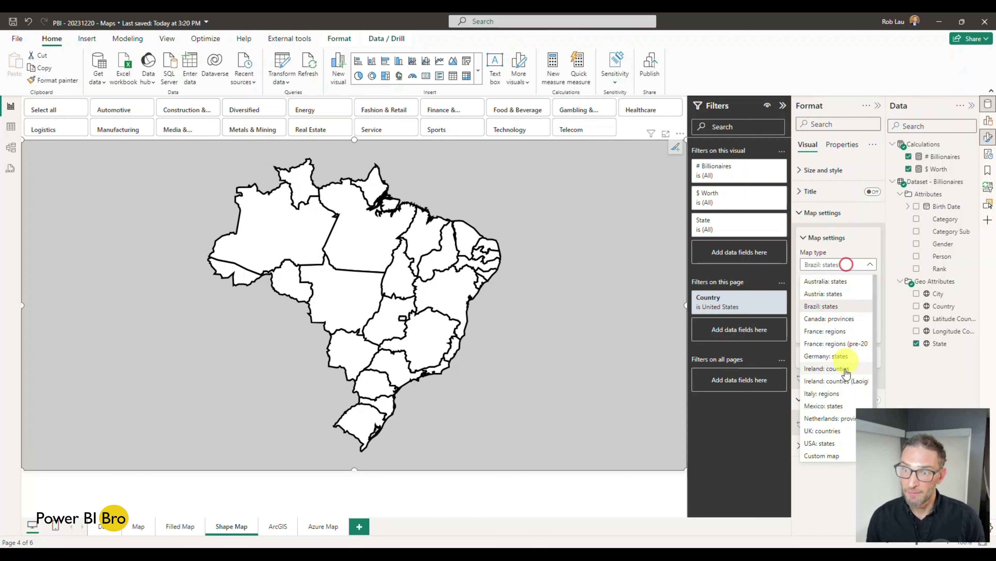
{"action": "left_click", "coordinate": [824, 408]}
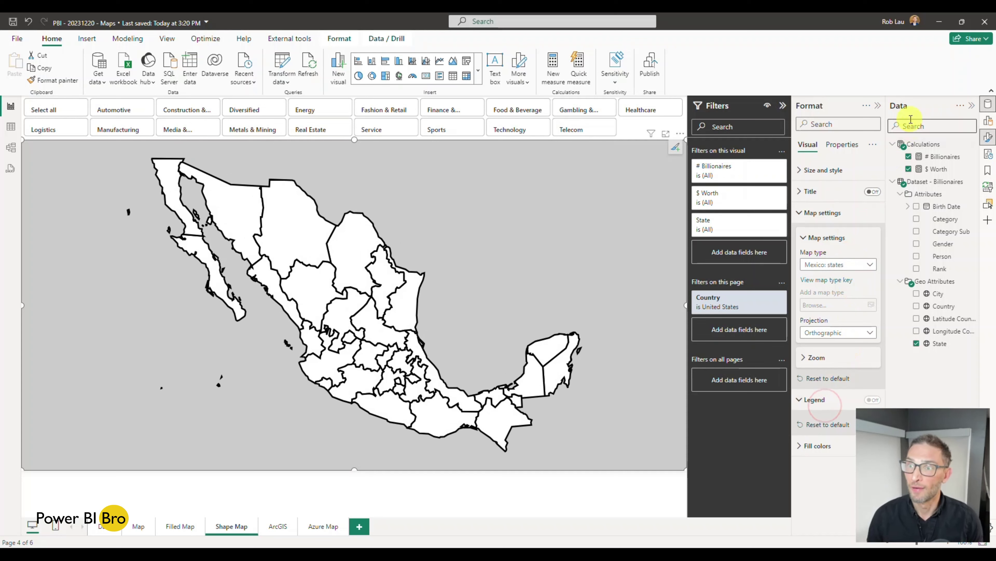
Step: Hide the data field list and look over the shape map's available map types and gradient fill colors
{"action": "left_click", "coordinate": [972, 106]}
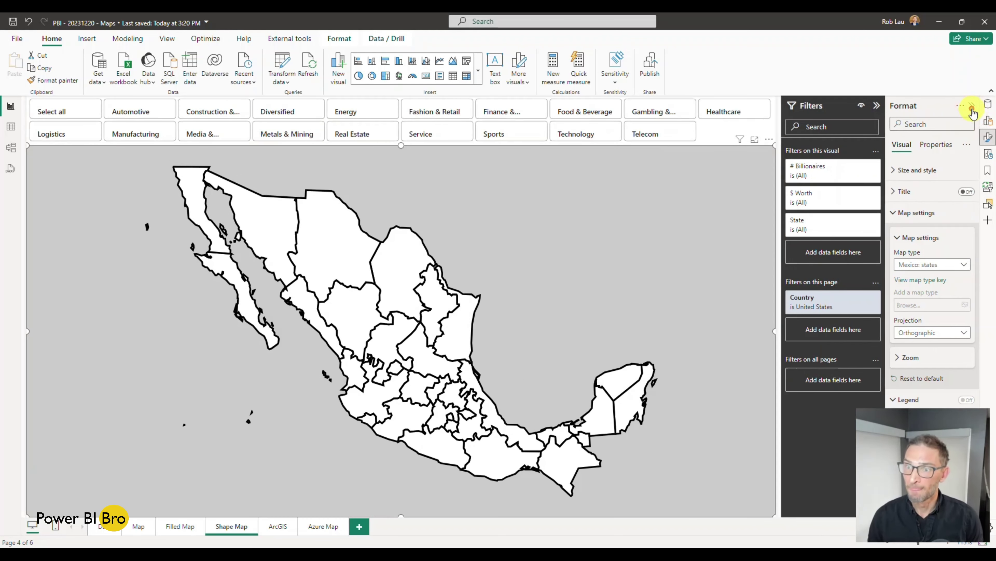
{"action": "left_click", "coordinate": [932, 264]}
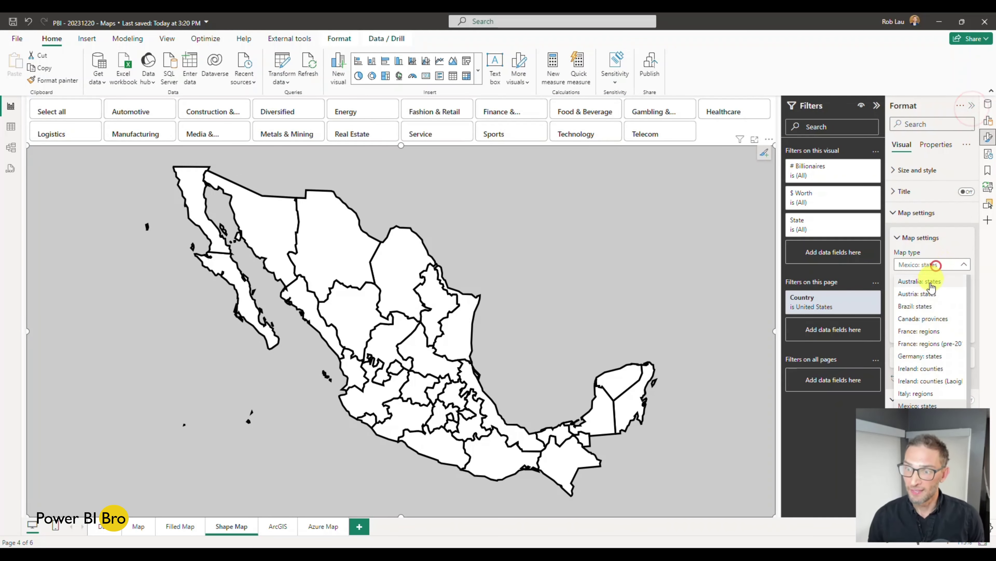
{"action": "left_click", "coordinate": [901, 217]}
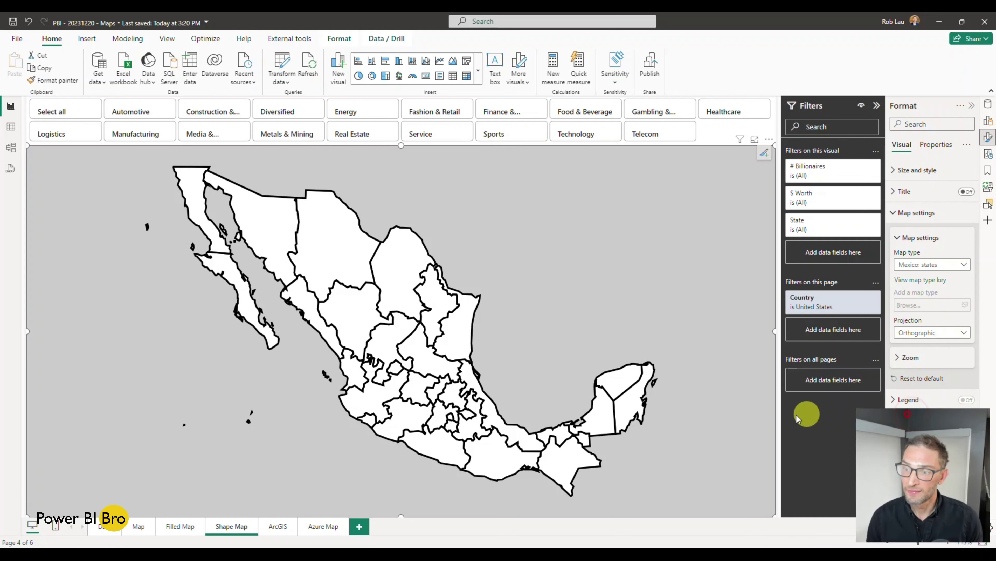
{"action": "left_click", "coordinate": [896, 213]}
{"action": "left_click", "coordinate": [892, 253]}
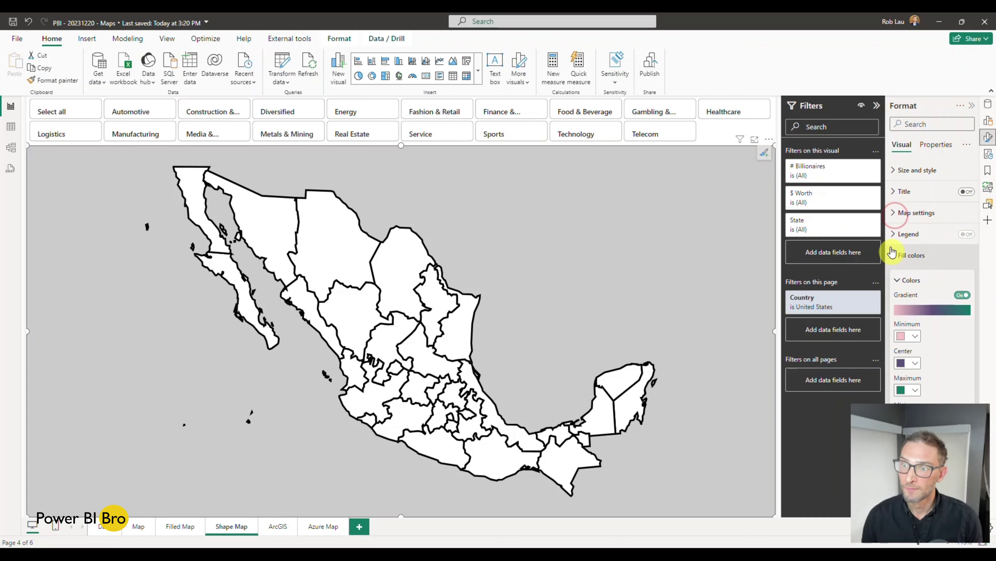
{"action": "left_click", "coordinate": [893, 254]}
Step: Set the shape map's map type to USA: states and show the visual's field assignments
{"action": "left_click", "coordinate": [896, 212]}
{"action": "left_click", "coordinate": [932, 261]}
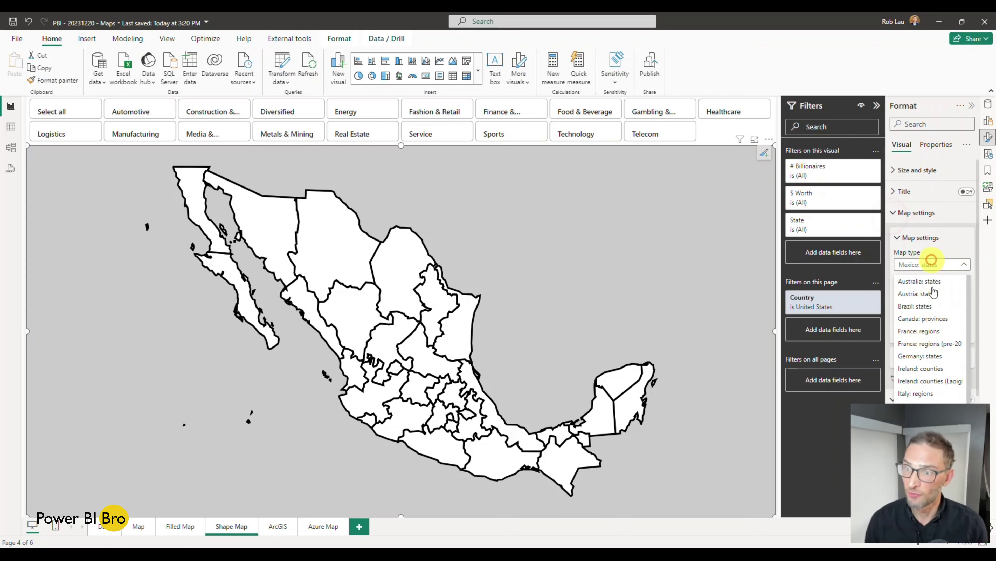
{"action": "left_click", "coordinate": [930, 218]}
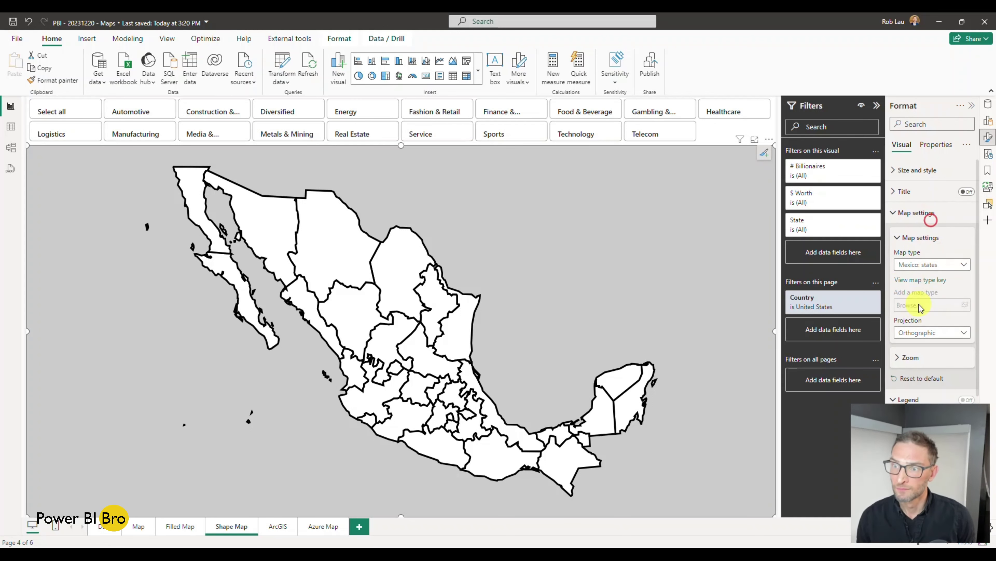
{"action": "left_click", "coordinate": [988, 119]}
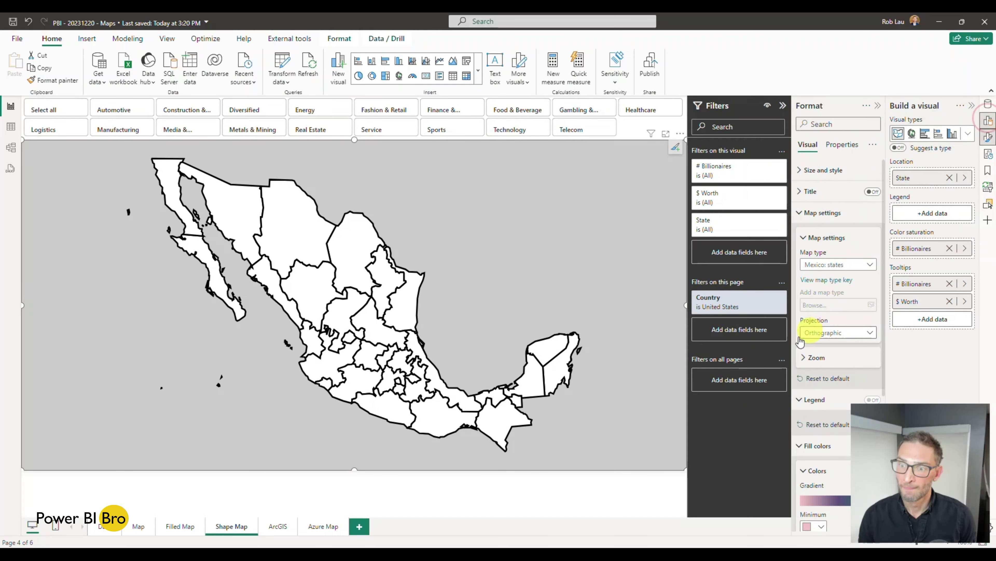
{"action": "left_click", "coordinate": [839, 265]}
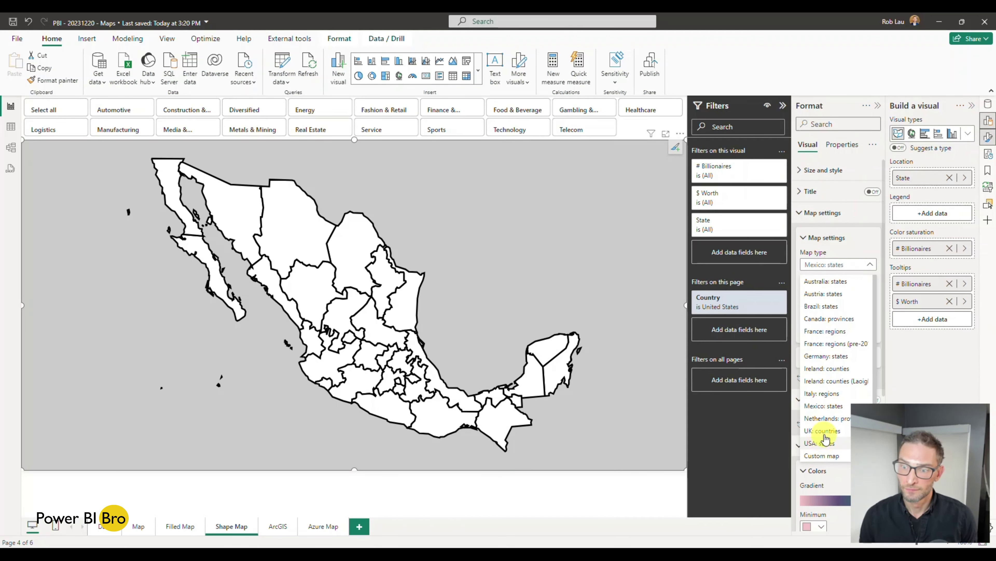
{"action": "left_click", "coordinate": [823, 443]}
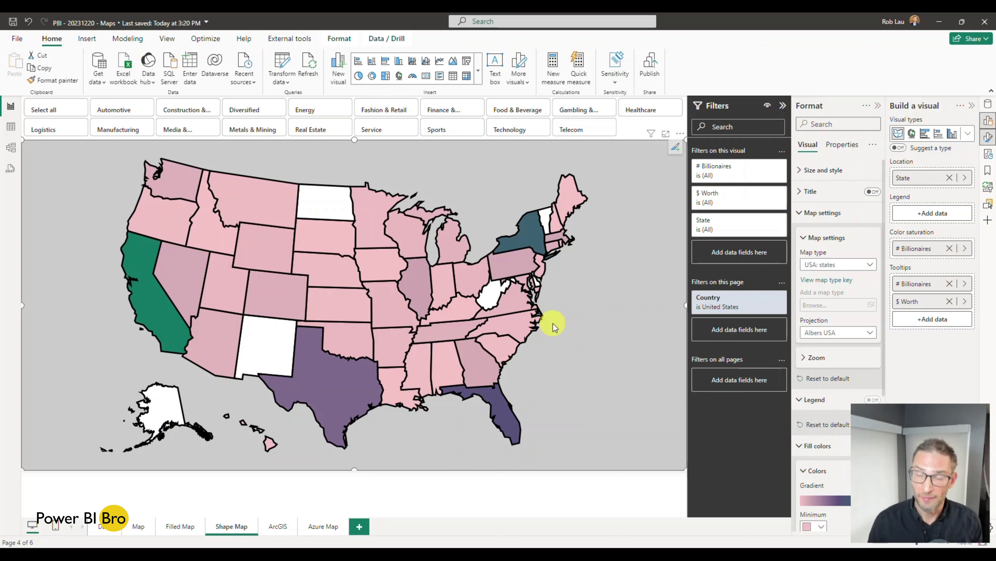
Step: Try filtering the shape map by the Energy, Diversified and Fashion & Retail categories, and clear the selection again
{"action": "mouse_move", "coordinate": [524, 265]}
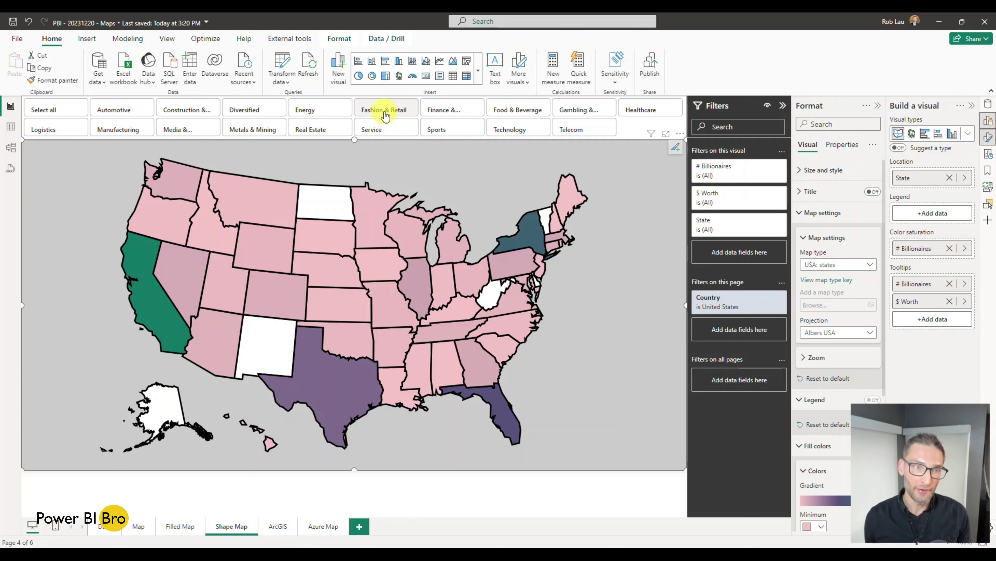
{"action": "left_click", "coordinate": [310, 109]}
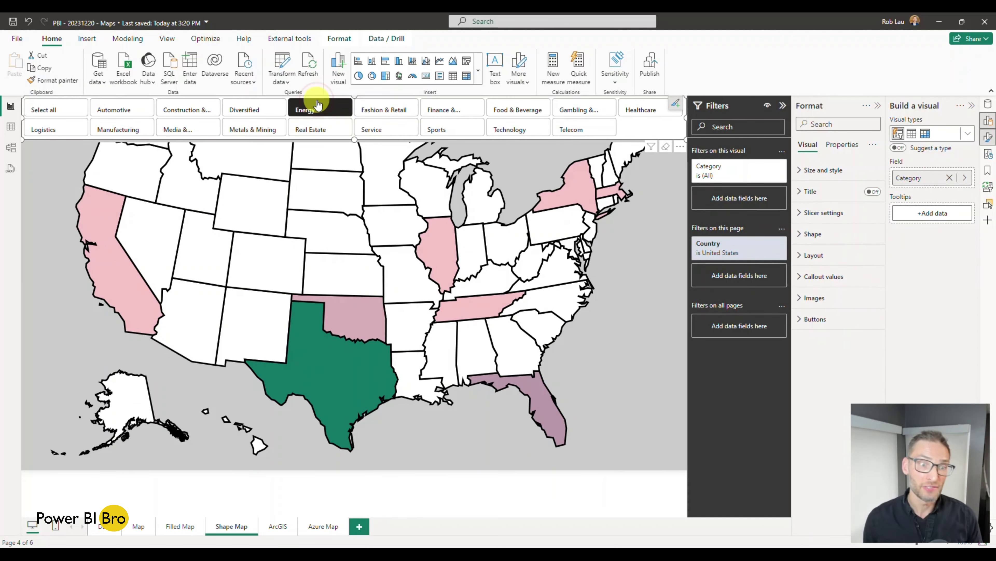
{"action": "left_click", "coordinate": [255, 109], "text": "ctrl"}
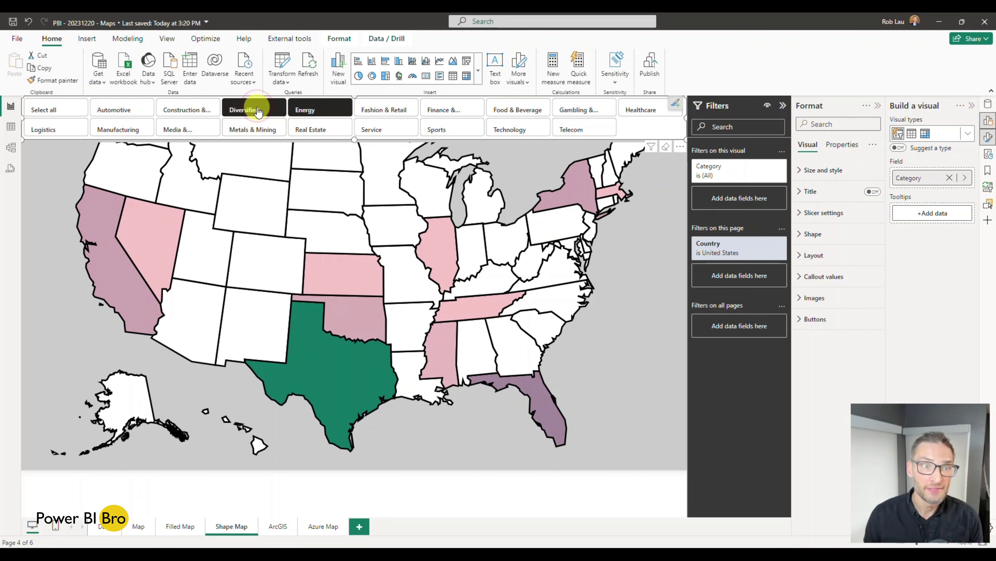
{"action": "left_click", "coordinate": [381, 110], "text": "ctrl"}
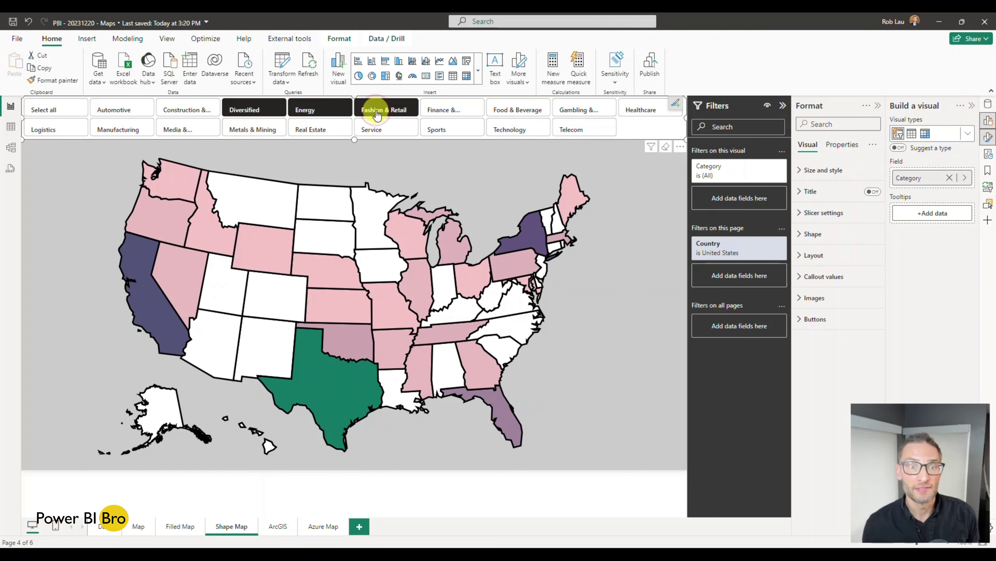
{"action": "left_click", "coordinate": [376, 106], "text": "ctrl"}
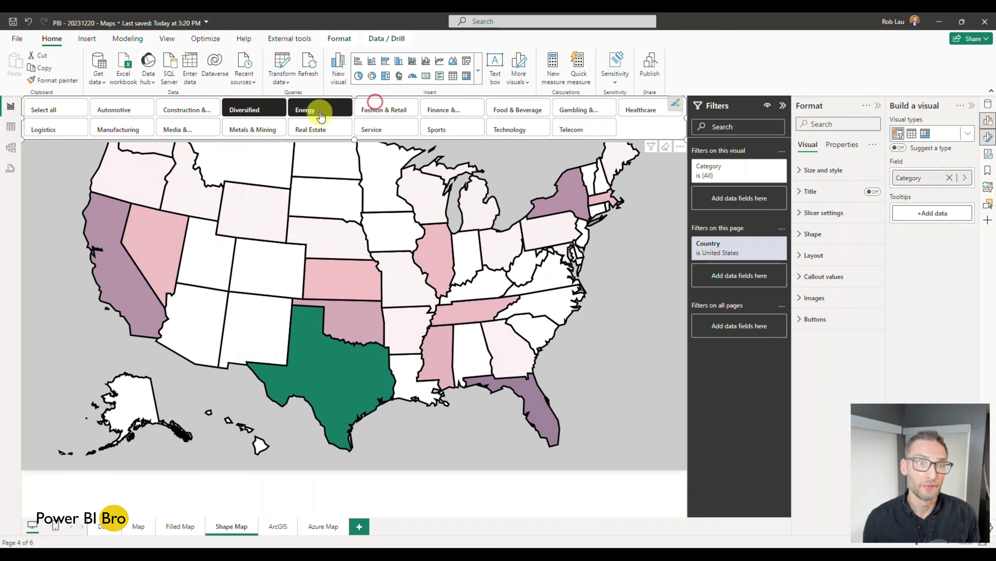
{"action": "left_click", "coordinate": [319, 111], "text": "ctrl"}
{"action": "left_click", "coordinate": [271, 112], "text": "ctrl"}
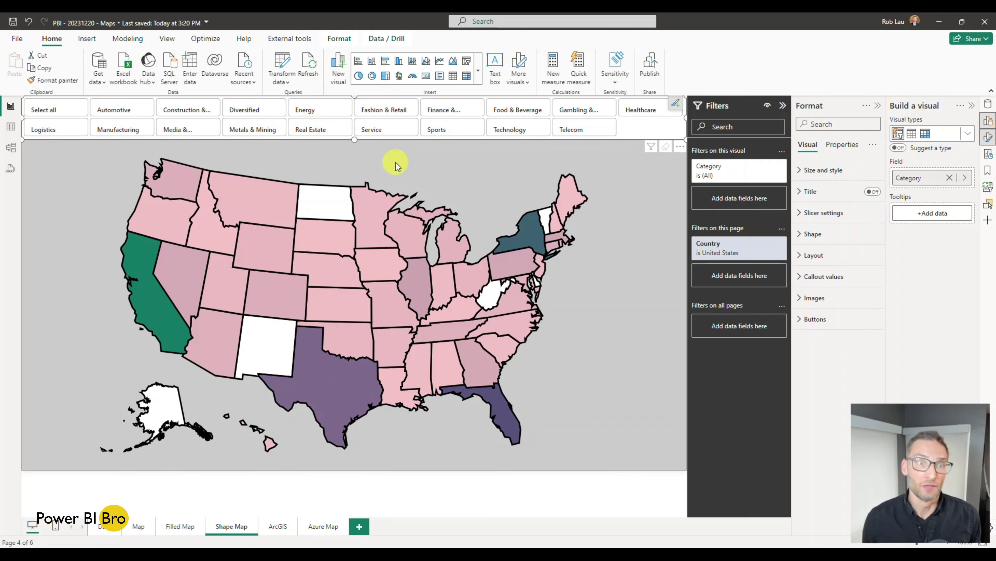
Step: Filter the shape map by the Real Estate category and compare California and New York with and without the filter
{"action": "left_click", "coordinate": [325, 132]}
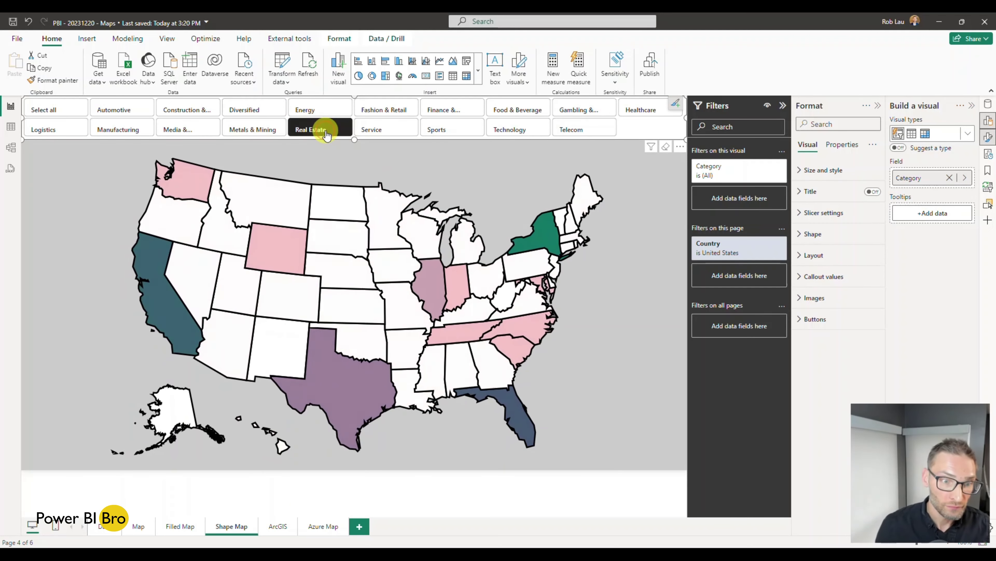
{"action": "left_click", "coordinate": [326, 133]}
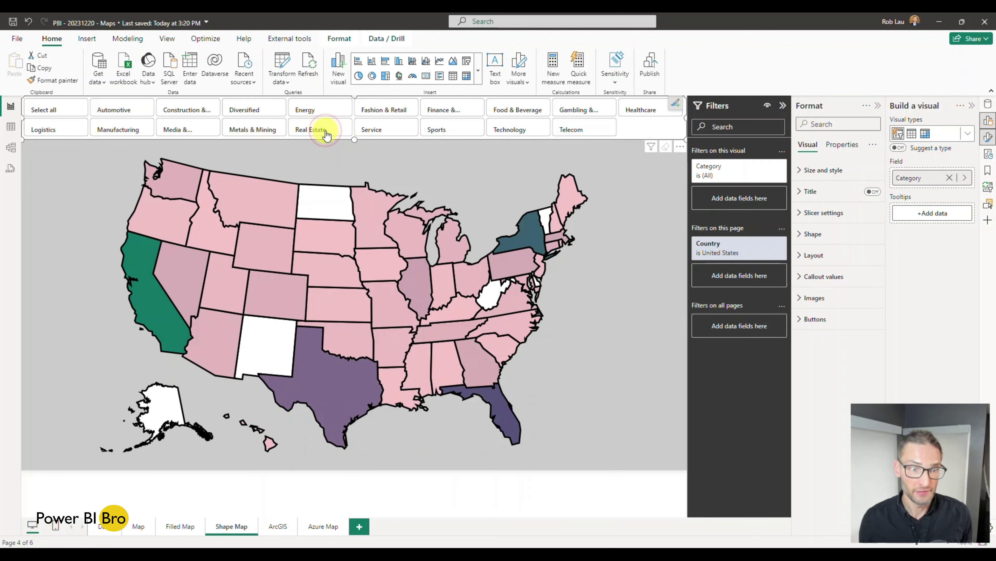
{"action": "left_click", "coordinate": [326, 134]}
{"action": "left_click", "coordinate": [326, 134]}
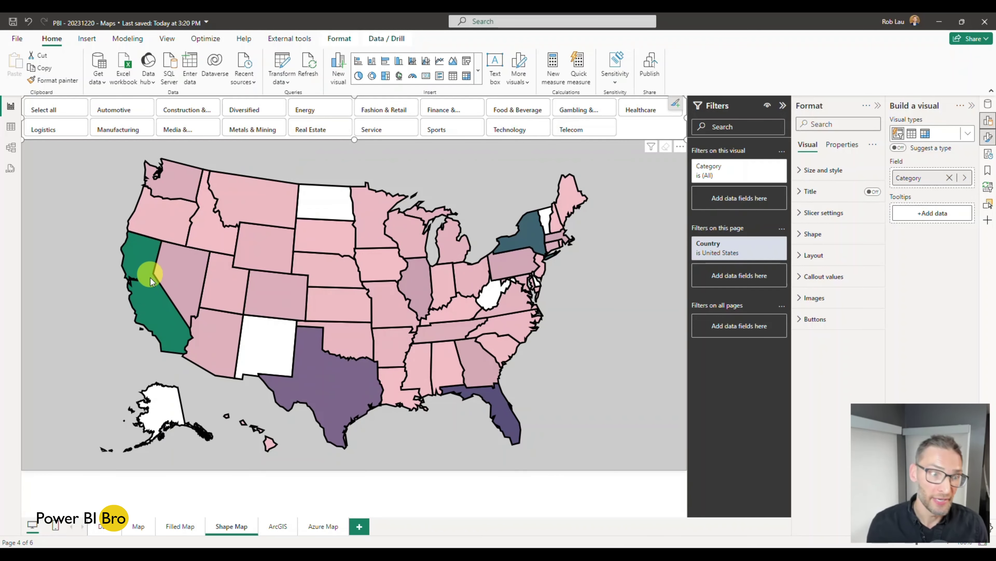
{"action": "mouse_move", "coordinate": [152, 311]}
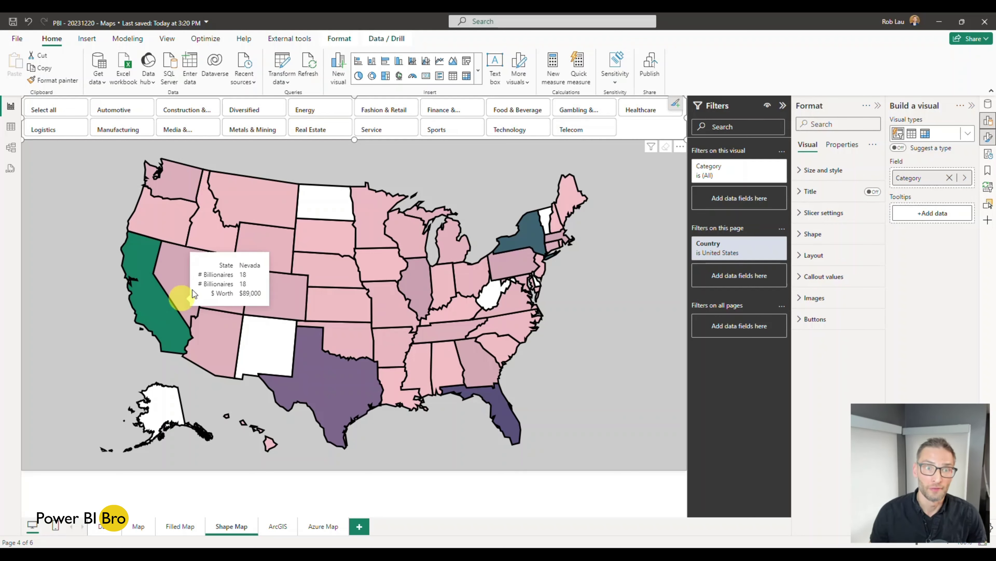
{"action": "left_click", "coordinate": [317, 129]}
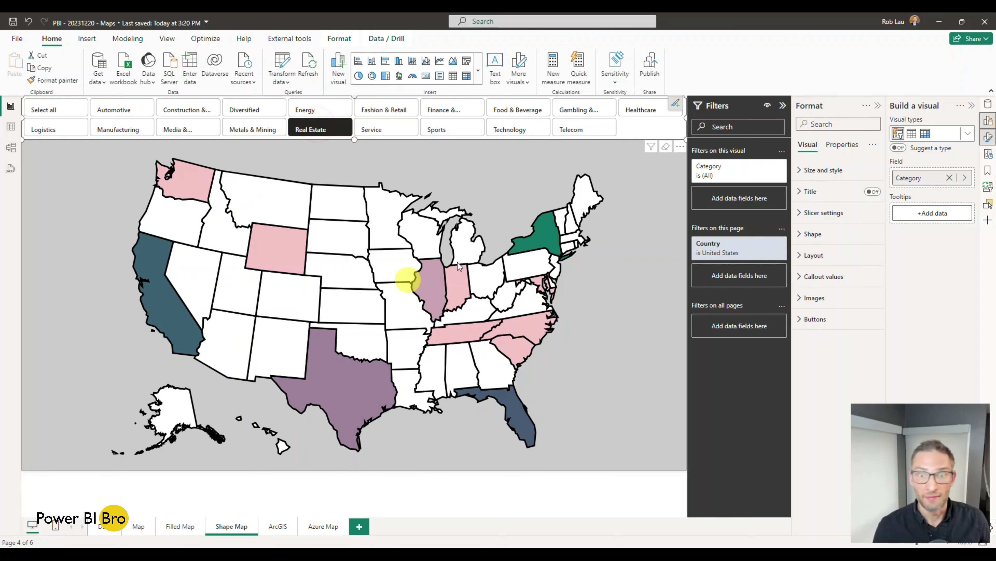
{"action": "mouse_move", "coordinate": [540, 241]}
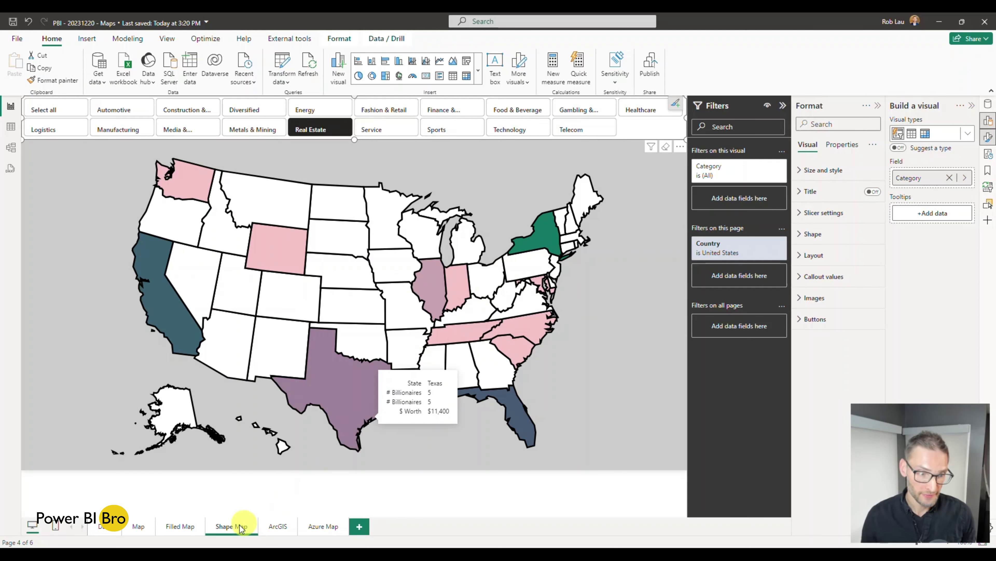
Step: On the Filled Map page, add Service and Sports to the category filter, and clear all selected categories
{"action": "left_click", "coordinate": [180, 526]}
{"action": "left_click", "coordinate": [364, 126], "text": "ctrl"}
{"action": "left_click", "coordinate": [493, 133], "text": "ctrl"}
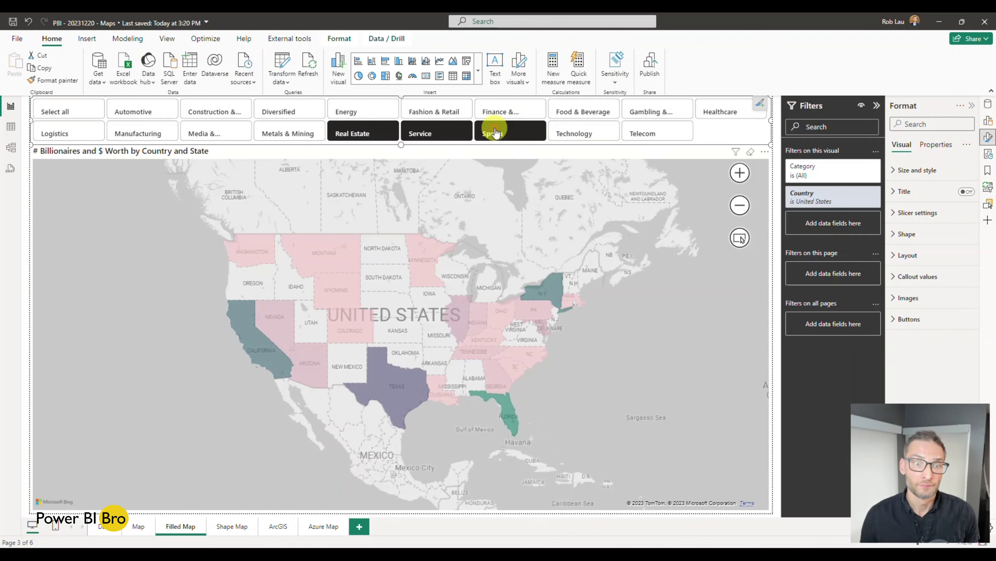
{"action": "left_click", "coordinate": [385, 136], "text": "ctrl"}
{"action": "left_click", "coordinate": [455, 131], "text": "ctrl"}
{"action": "left_click", "coordinate": [515, 133]}
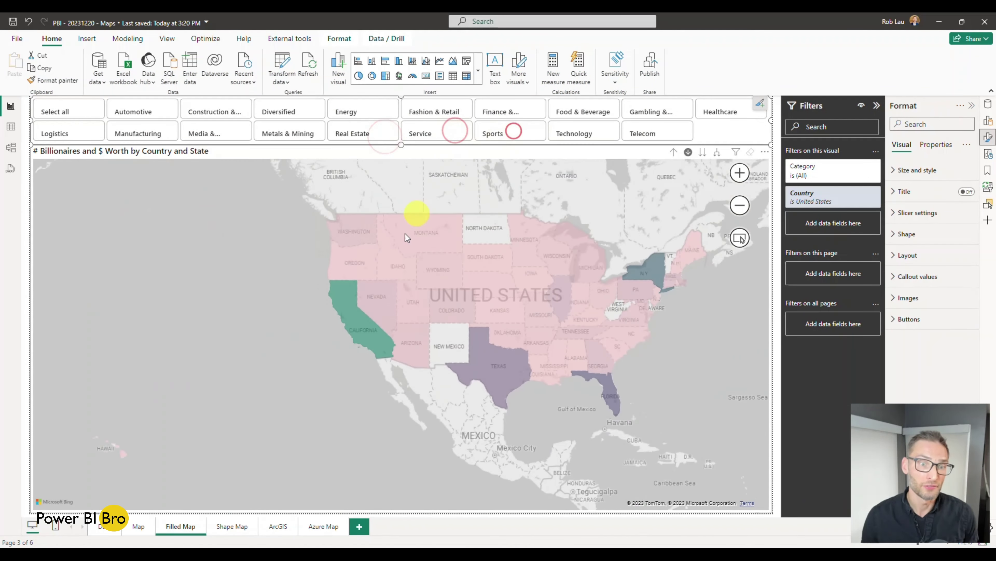
Step: On the Map page, filter by Service, Real Estate and Metals & Mining, and check the Filled Map page with the same selection
{"action": "left_click", "coordinate": [134, 526]}
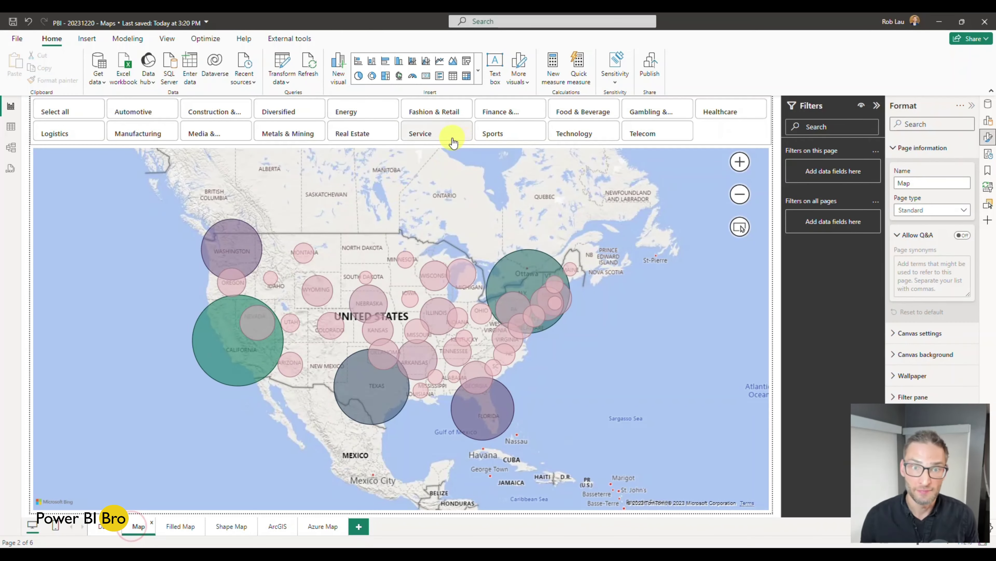
{"action": "left_click", "coordinate": [421, 134]}
{"action": "left_click", "coordinate": [351, 134], "text": "ctrl"}
{"action": "left_click", "coordinate": [284, 136], "text": "ctrl"}
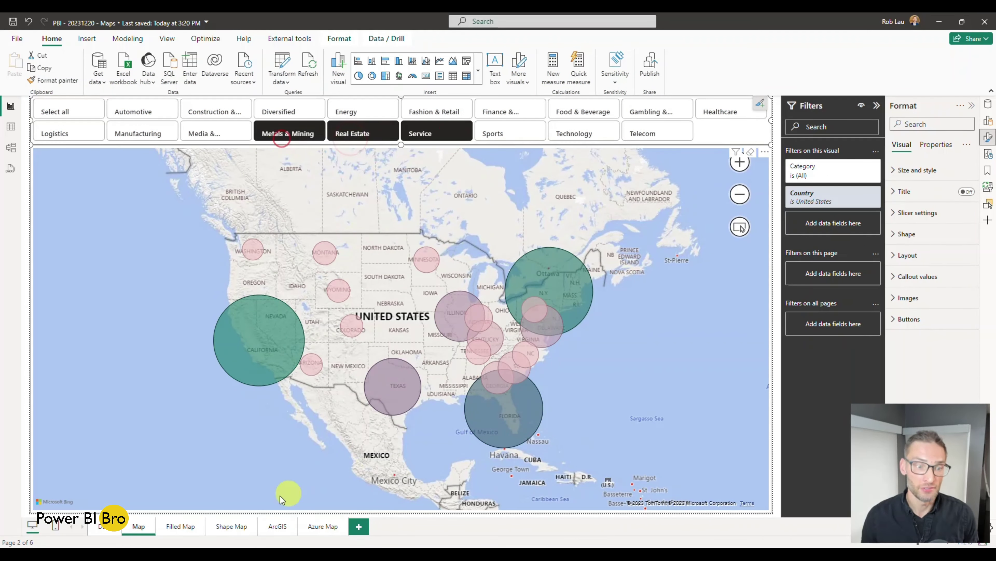
{"action": "left_click", "coordinate": [182, 527]}
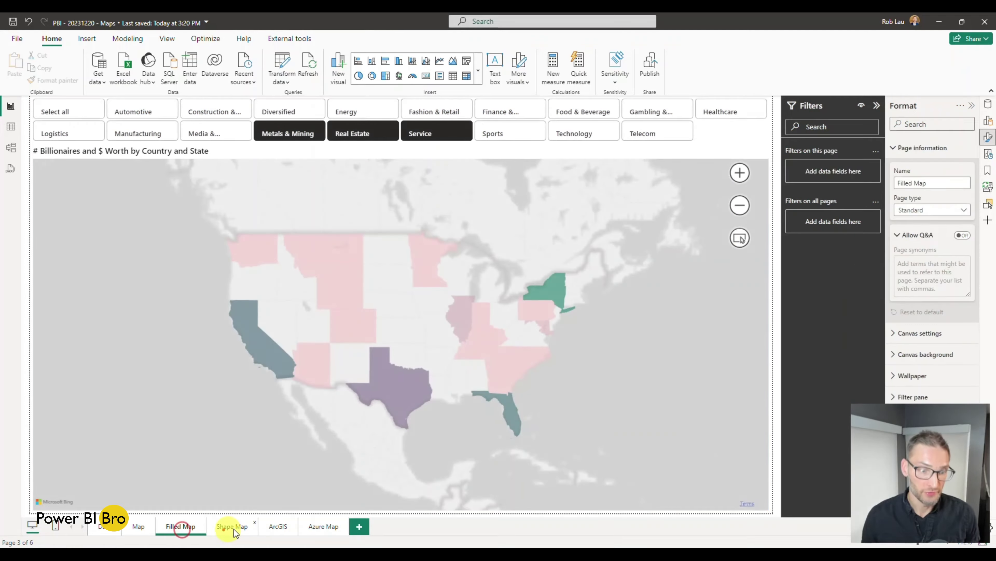
Step: Go to the ArcGIS page, select its map visual, and show the data field list and the visual's field assignments
{"action": "left_click", "coordinate": [274, 527]}
{"action": "left_click", "coordinate": [317, 272]}
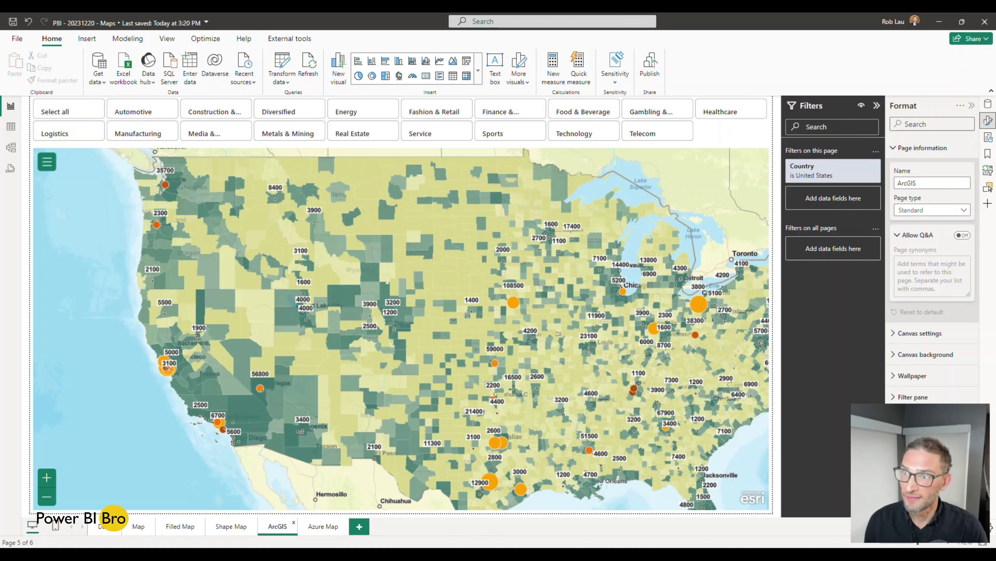
{"action": "left_click", "coordinate": [986, 106]}
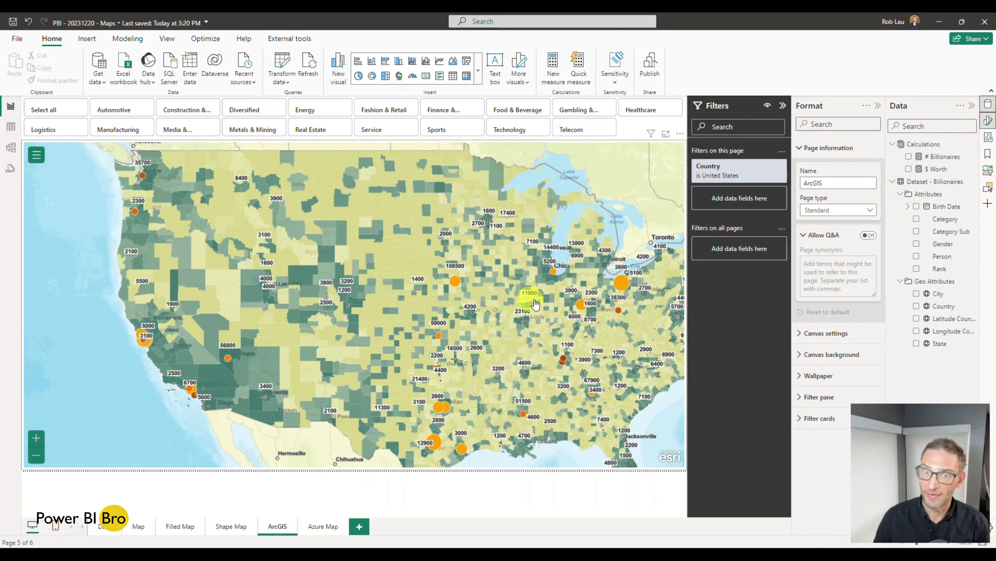
{"action": "left_click", "coordinate": [587, 169]}
{"action": "left_click", "coordinate": [987, 120]}
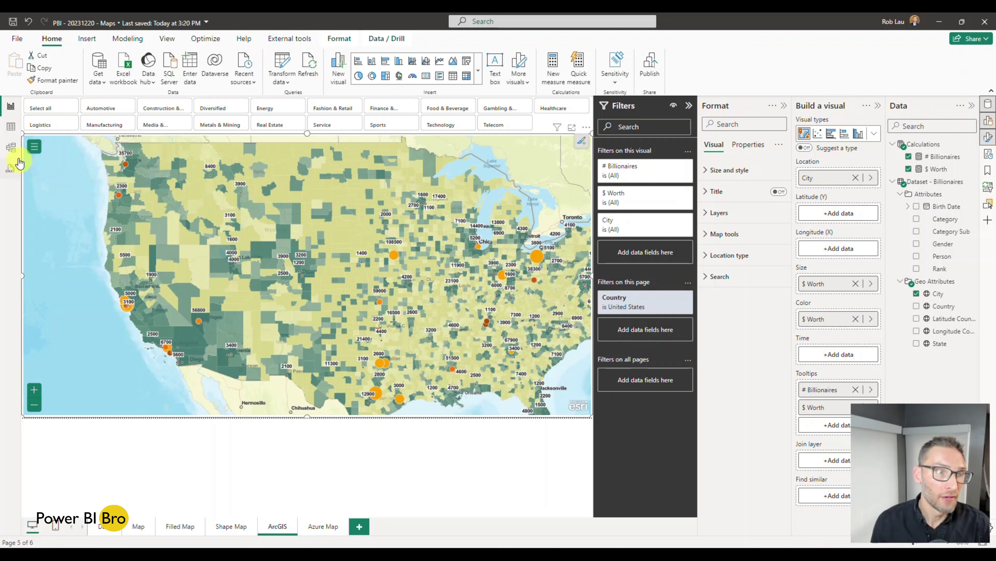
Step: Expand the ArcGIS map's tools, hide the data field list, review the map layers, and set the basemap to Dark Gray Canvas
{"action": "left_click", "coordinate": [33, 148]}
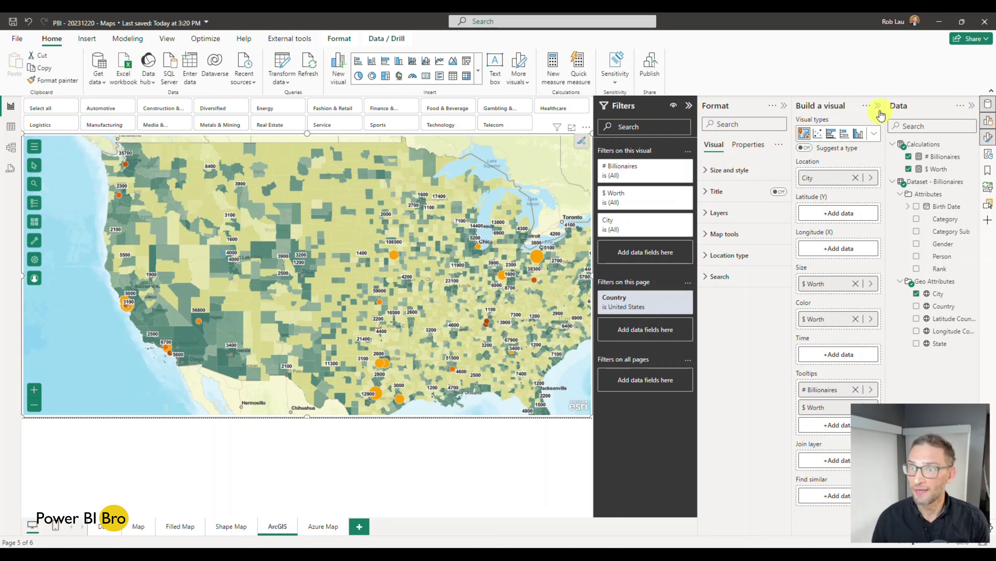
{"action": "left_click", "coordinate": [972, 105]}
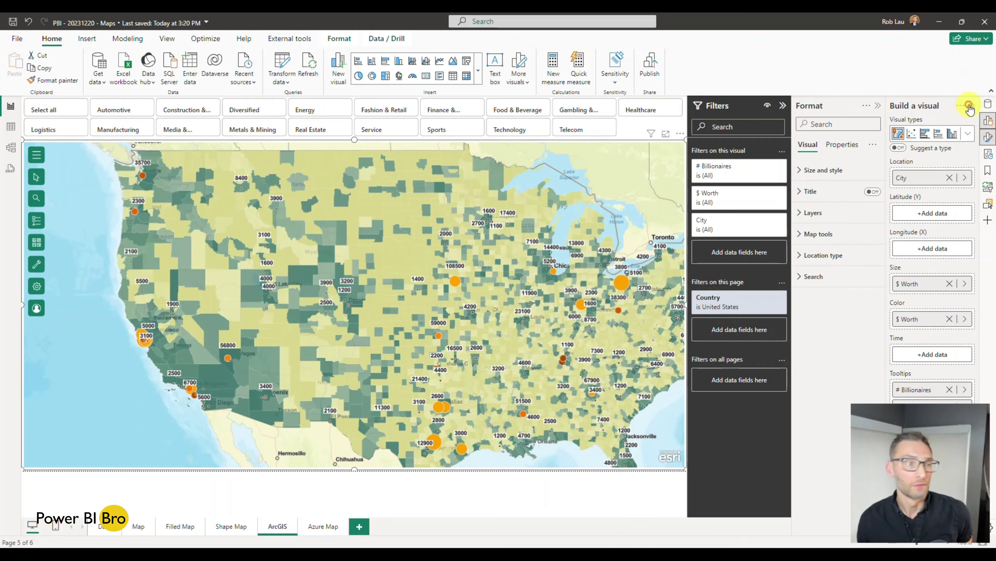
{"action": "left_click", "coordinate": [34, 220]}
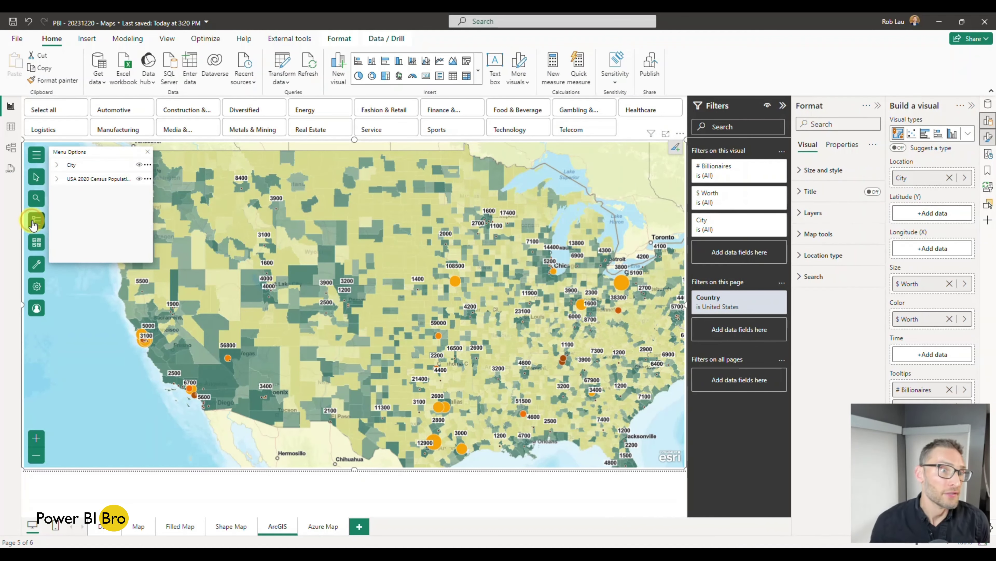
{"action": "left_click", "coordinate": [39, 243]}
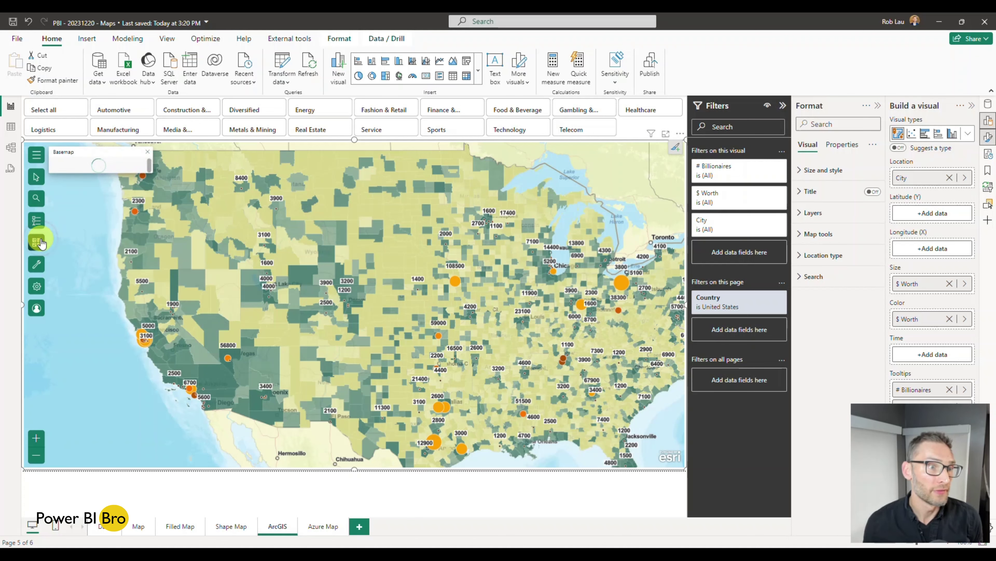
{"action": "left_click", "coordinate": [68, 195]}
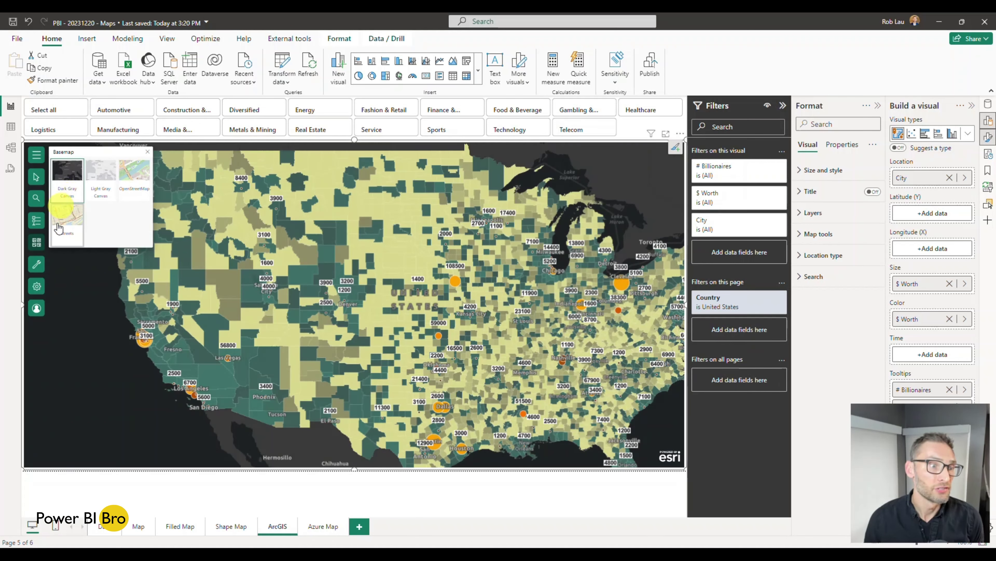
Step: Look through the ArcGIS map's analysis tools and demographic reference layers, and read the 2020 USA Diversity Index layer's details
{"action": "left_click", "coordinate": [36, 285]}
{"action": "left_click", "coordinate": [36, 268]}
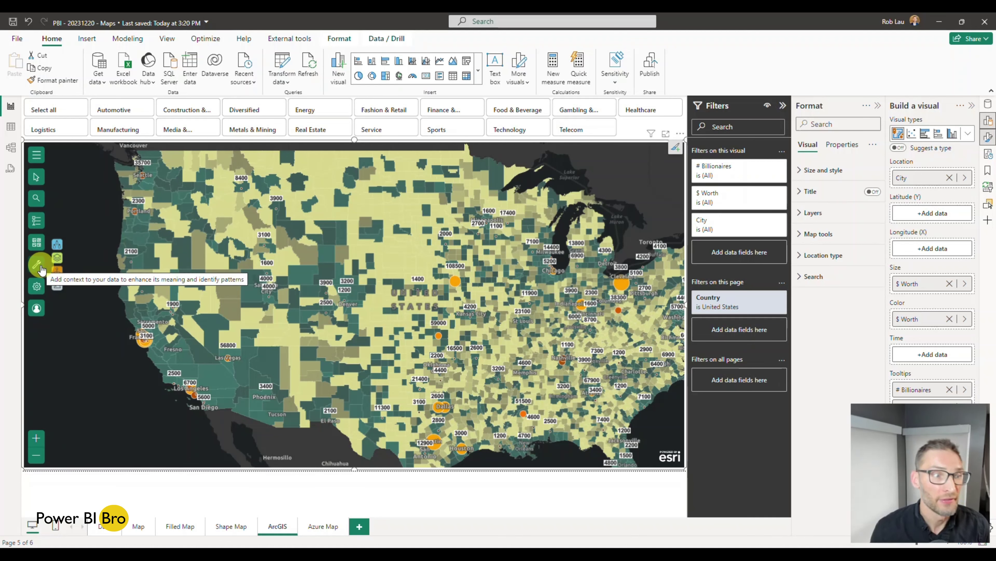
{"action": "left_click", "coordinate": [57, 246]}
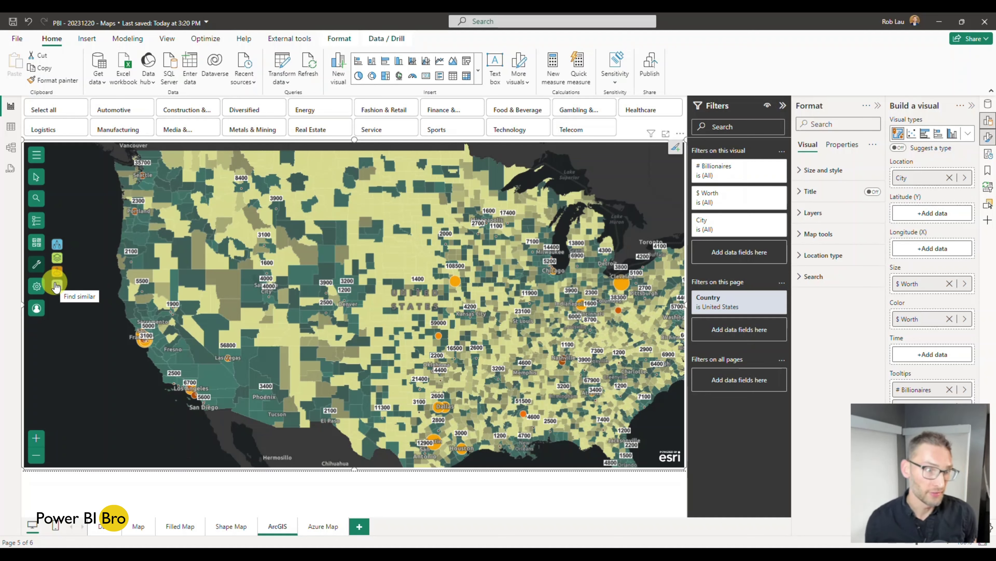
{"action": "left_click", "coordinate": [56, 259]}
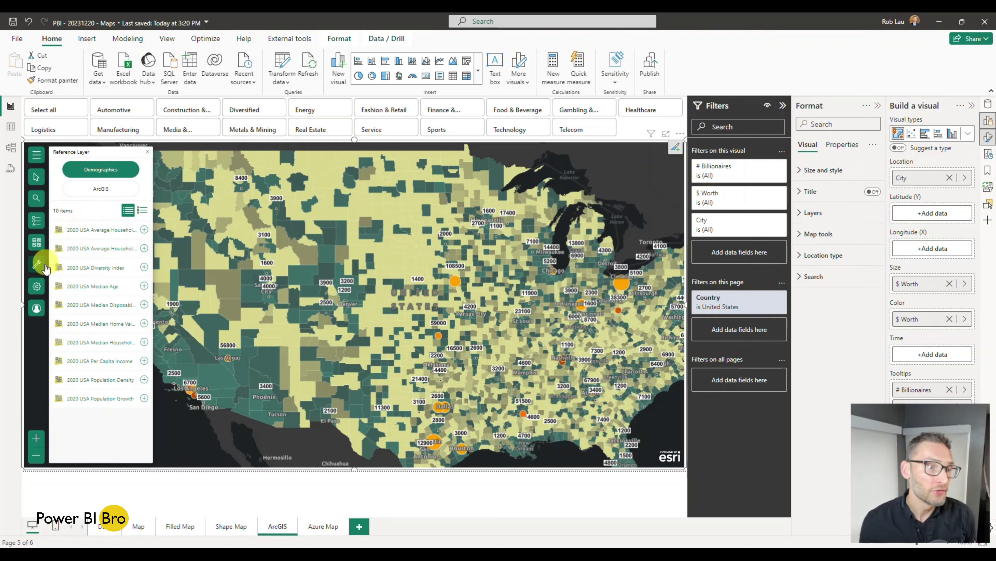
{"action": "left_click", "coordinate": [96, 268]}
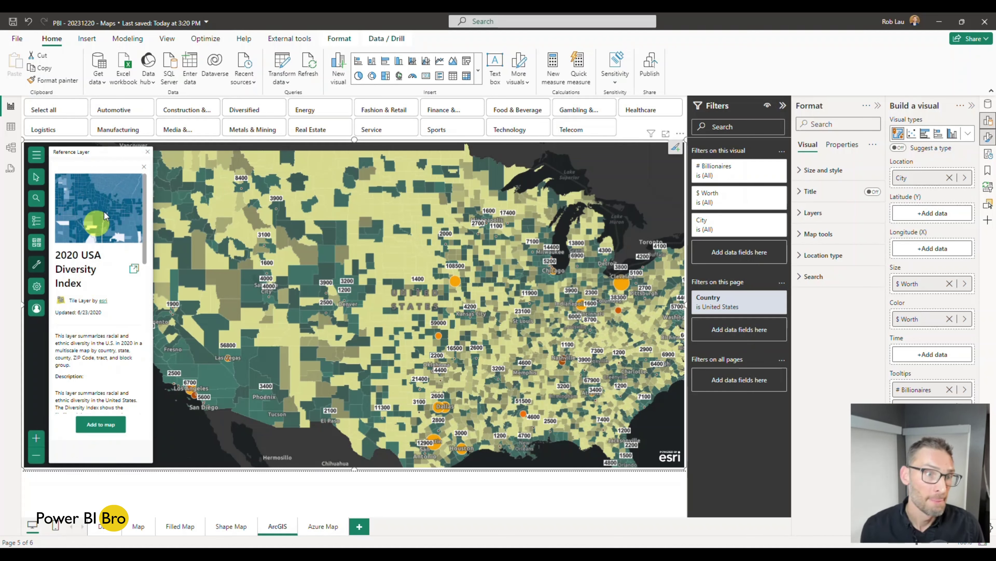
{"action": "left_click", "coordinate": [147, 152]}
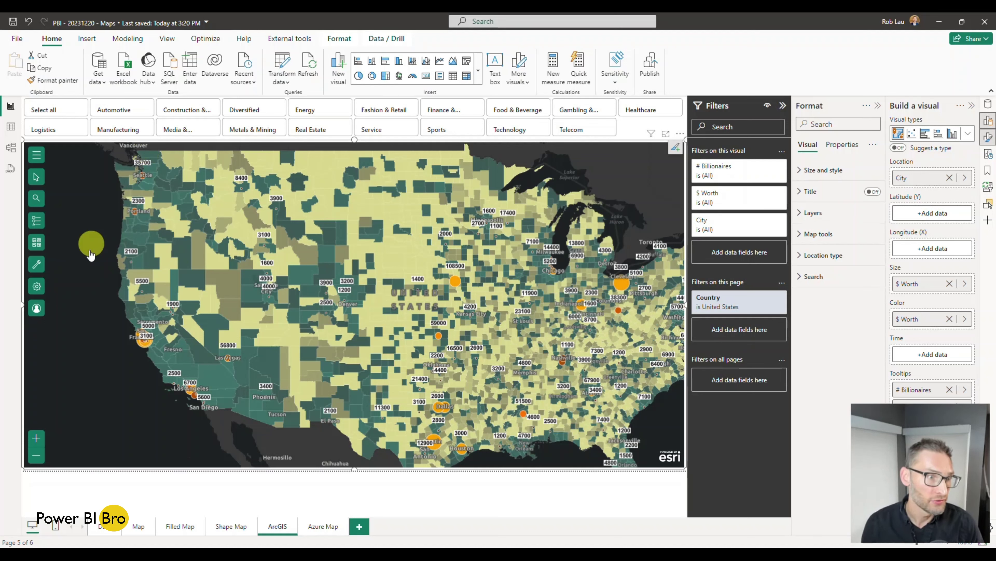
Step: Toggle the USA 2020 Census Population layer's visibility in the ArcGIS map's layer list, leaving the layer hidden
{"action": "left_click", "coordinate": [36, 242]}
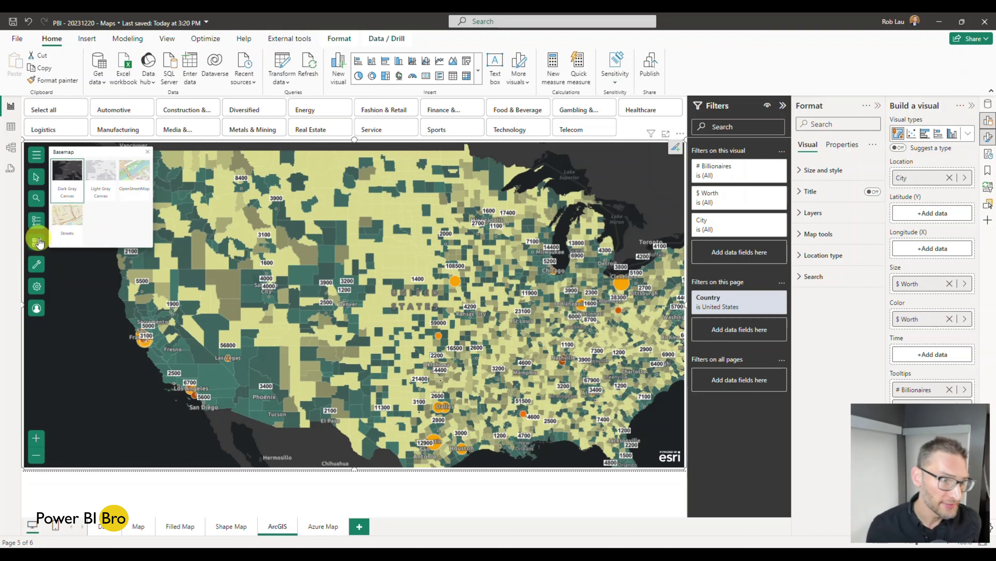
{"action": "left_click", "coordinate": [37, 228]}
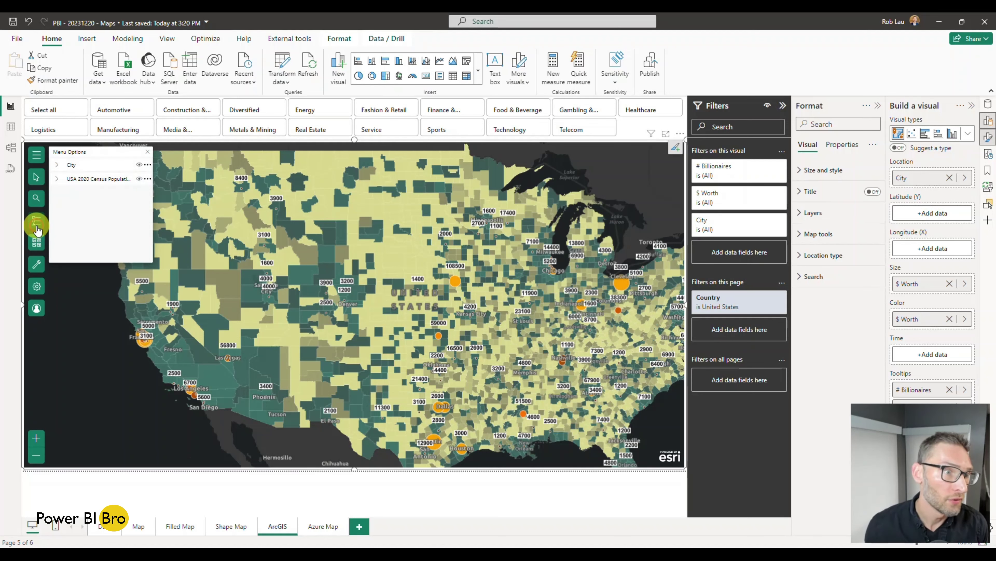
{"action": "left_click", "coordinate": [139, 178]}
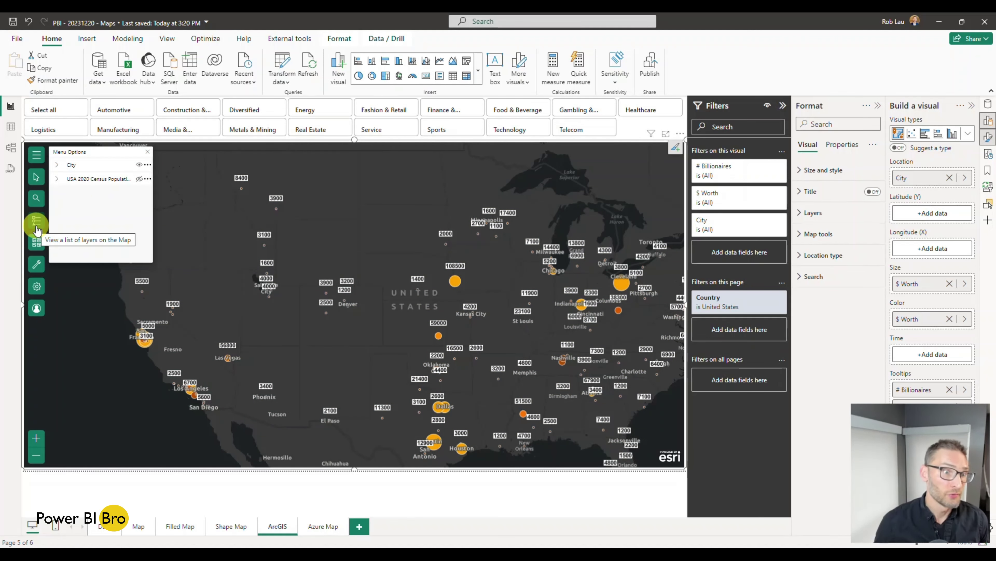
{"action": "left_click", "coordinate": [138, 179]}
{"action": "left_click", "coordinate": [138, 179]}
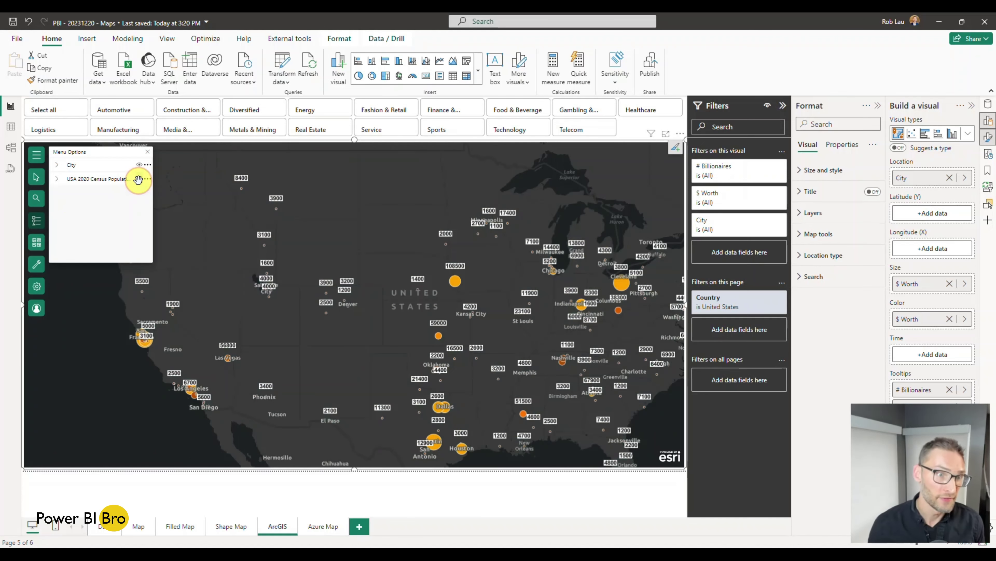
{"action": "left_click", "coordinate": [138, 179]}
{"action": "left_click", "coordinate": [138, 180]}
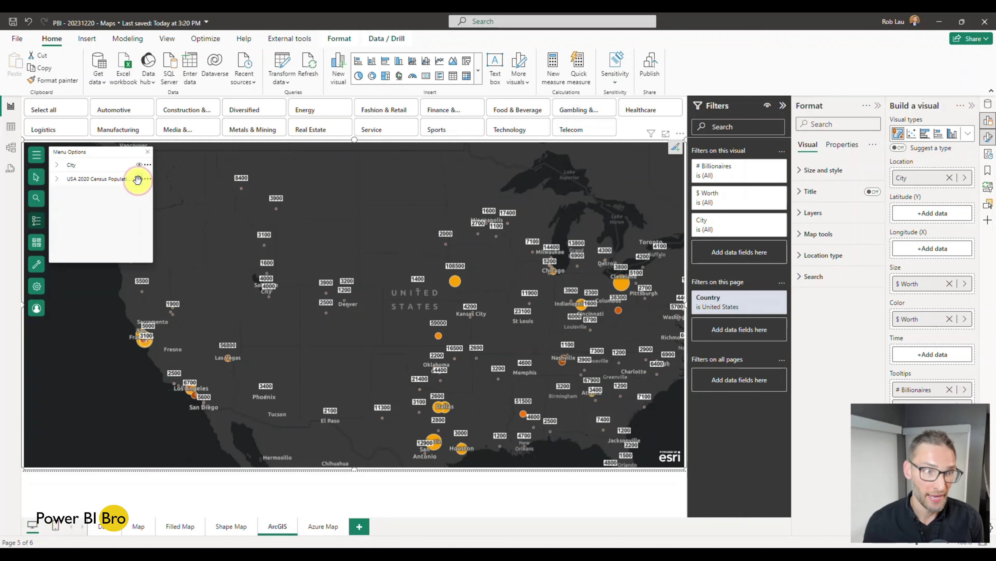
Step: Compare the Light Gray Canvas, OpenStreetMap and Streets basemaps on the map, and settle on Light Gray Canvas
{"action": "left_click", "coordinate": [36, 244]}
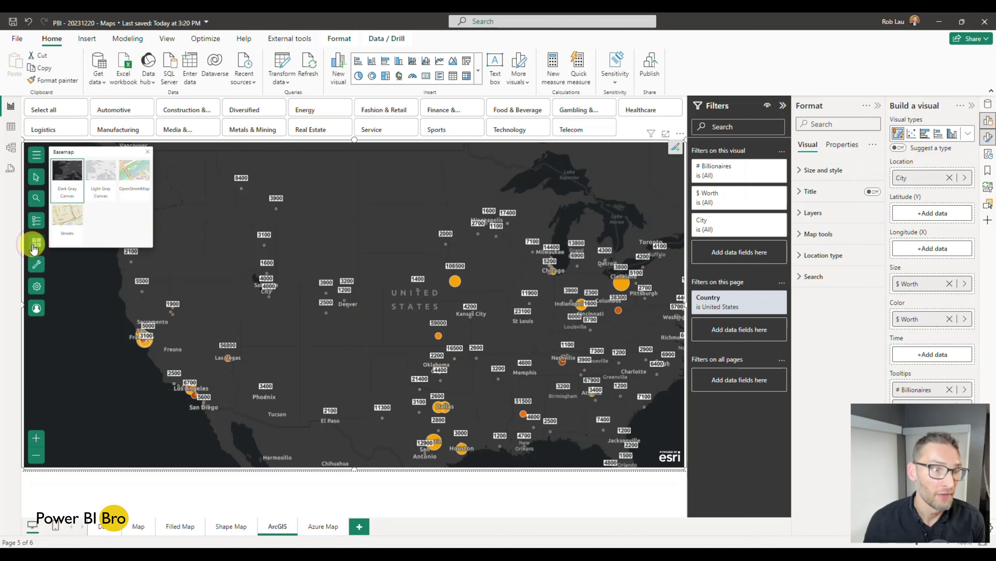
{"action": "left_click", "coordinate": [102, 185]}
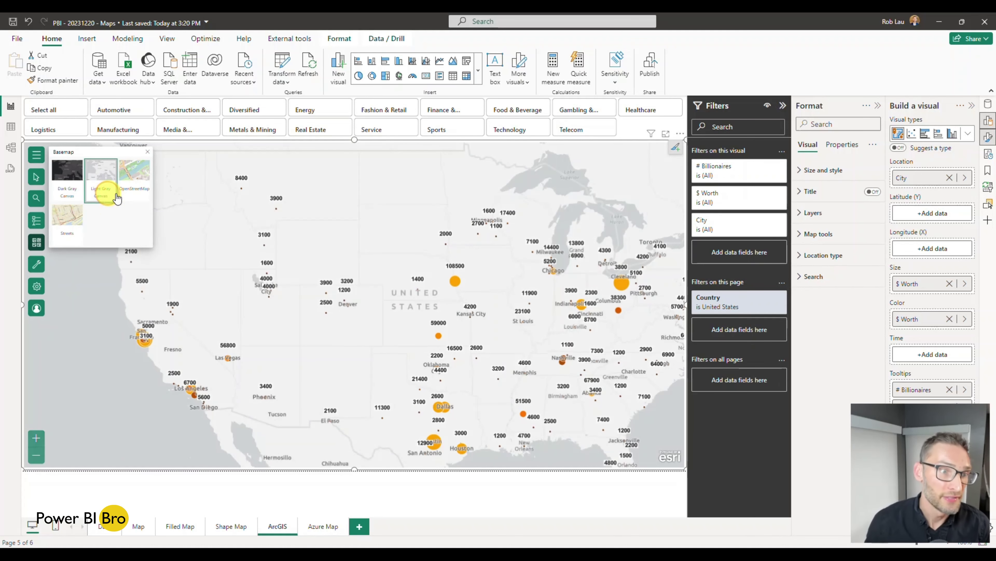
{"action": "left_click", "coordinate": [126, 196]}
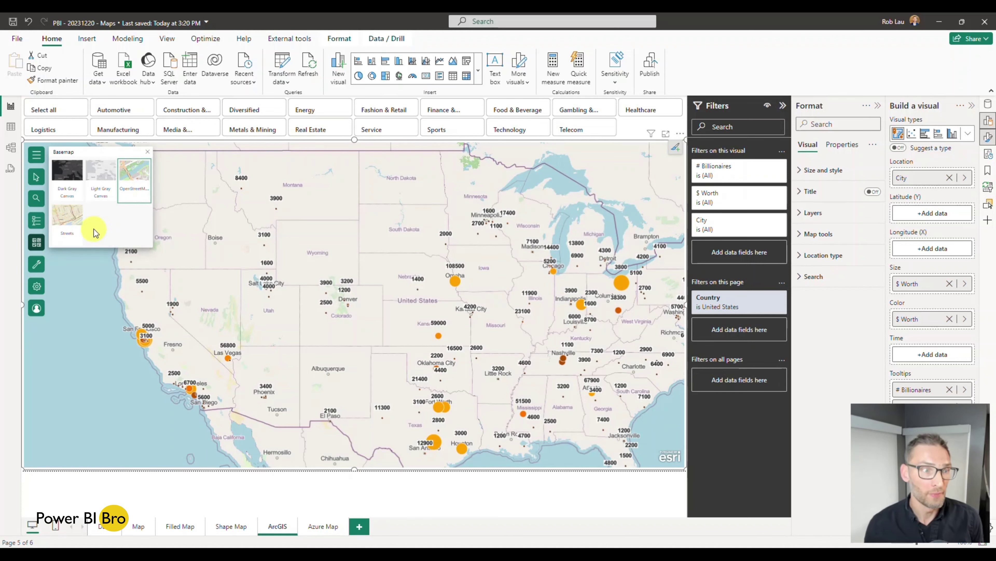
{"action": "left_click", "coordinate": [81, 227]}
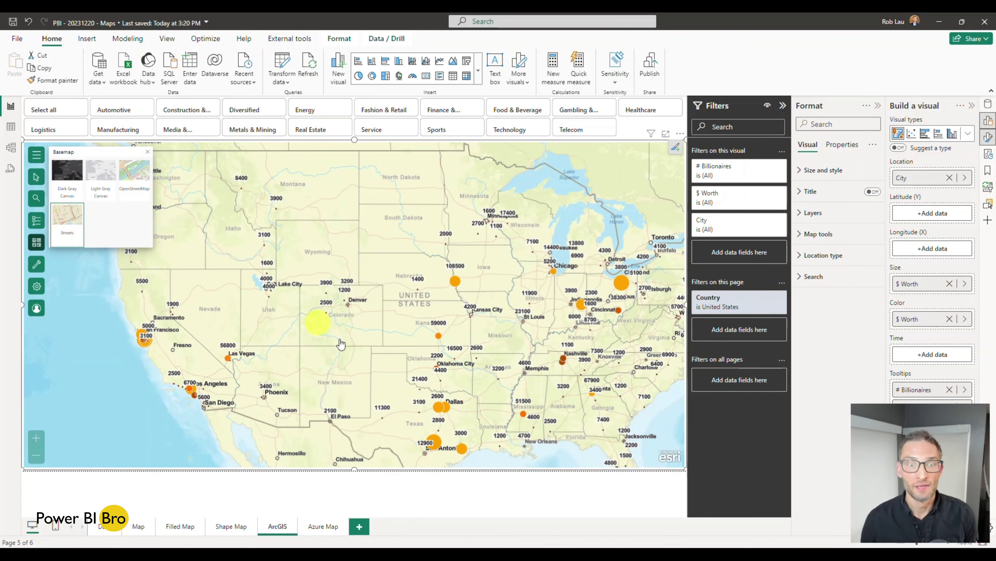
{"action": "scroll", "coordinate": [423, 296], "scroll_direction": "up", "scroll_amount": 4}
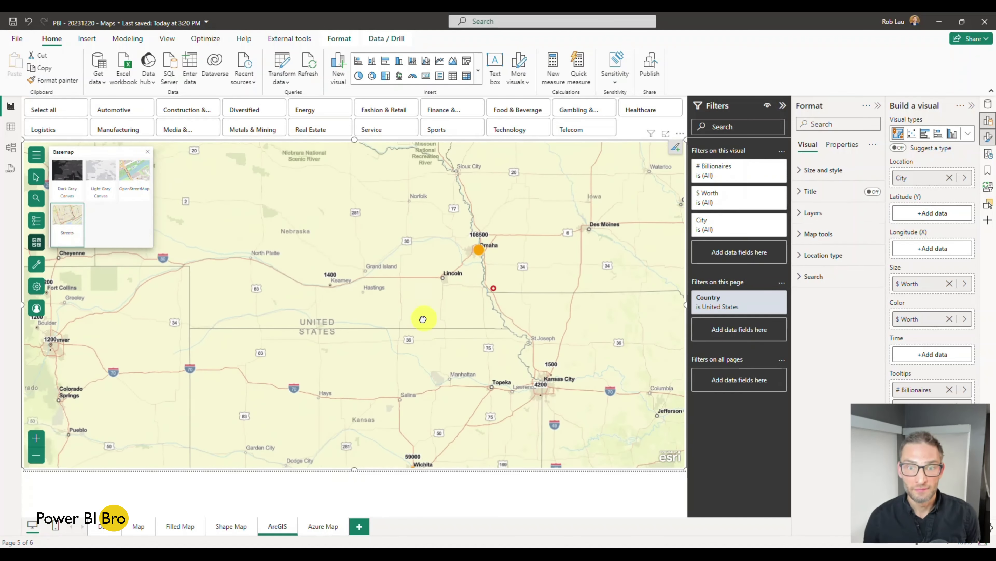
{"action": "scroll", "coordinate": [487, 267], "scroll_direction": "down", "scroll_amount": 3}
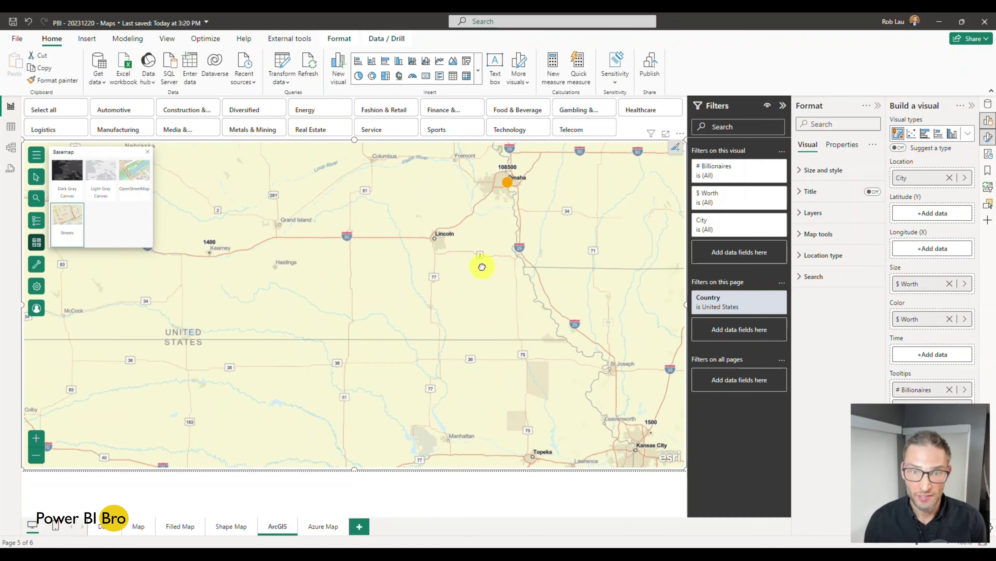
{"action": "scroll", "coordinate": [479, 263], "scroll_direction": "down", "scroll_amount": 3}
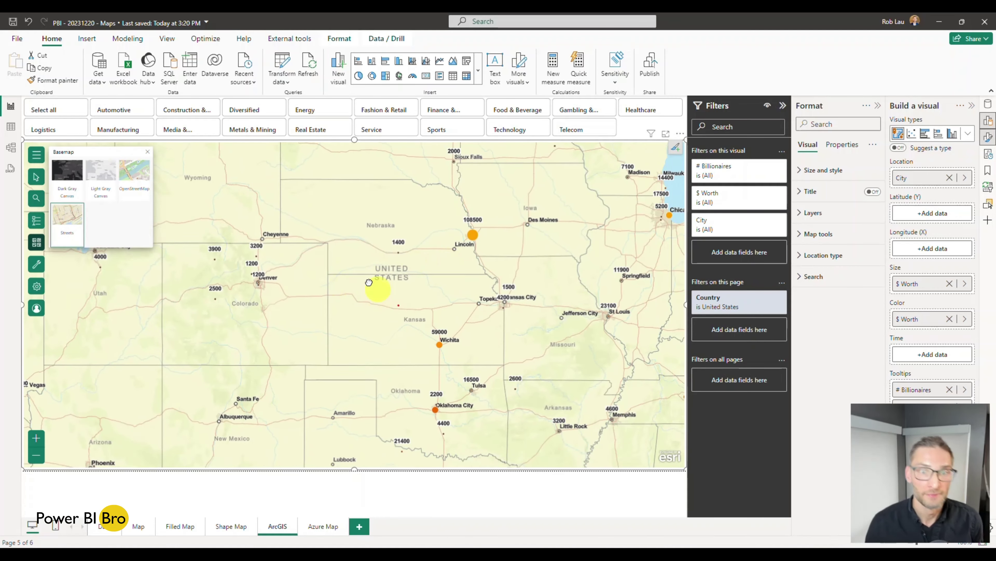
{"action": "left_click_drag", "start_coordinate": [336, 259], "coordinate": [297, 304]}
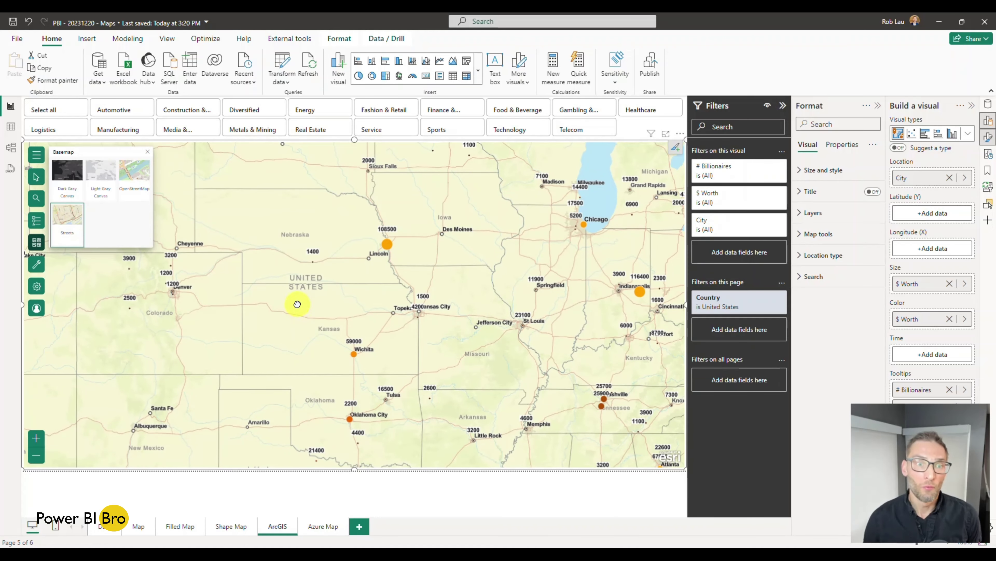
{"action": "left_click", "coordinate": [93, 185]}
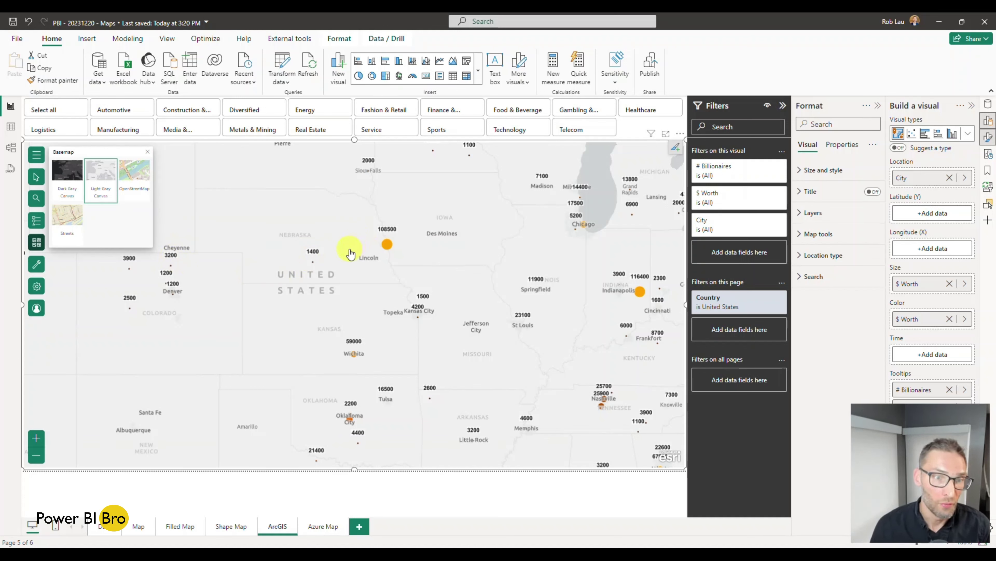
Step: Review the map's layer list and feature selection options, and expand the City layer's legend
{"action": "left_click", "coordinate": [37, 222]}
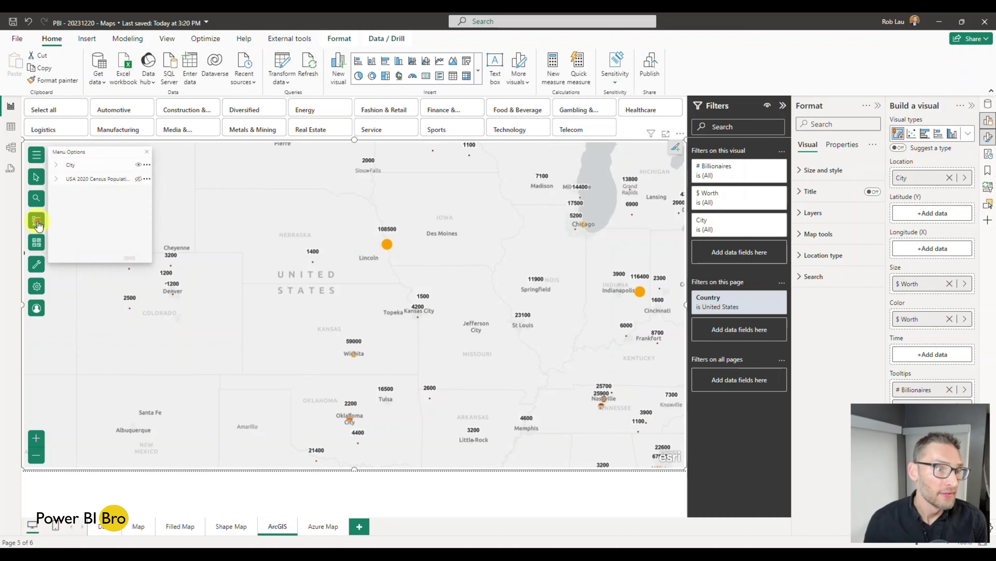
{"action": "left_click", "coordinate": [37, 222]}
{"action": "left_click", "coordinate": [35, 174]}
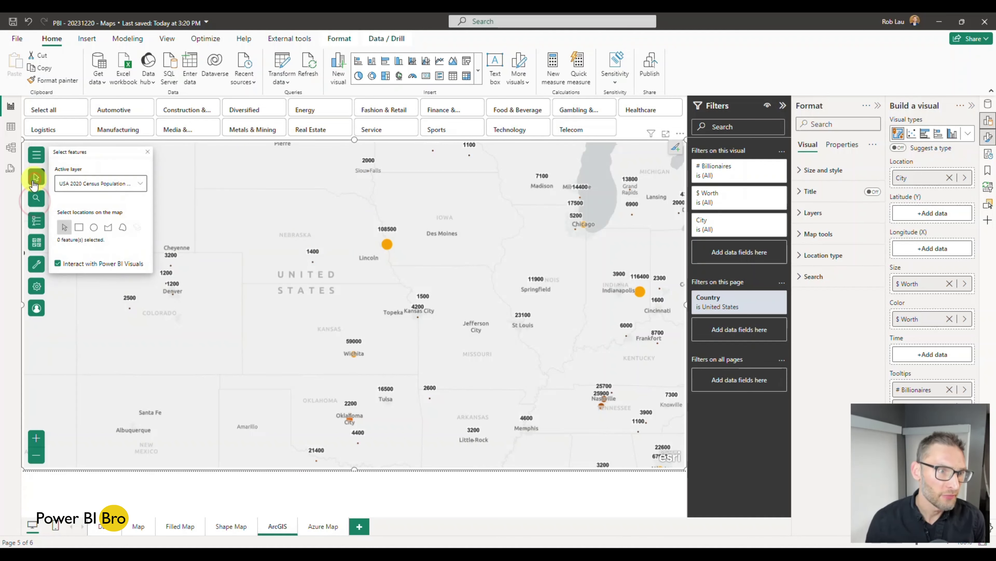
{"action": "left_click", "coordinate": [35, 173]}
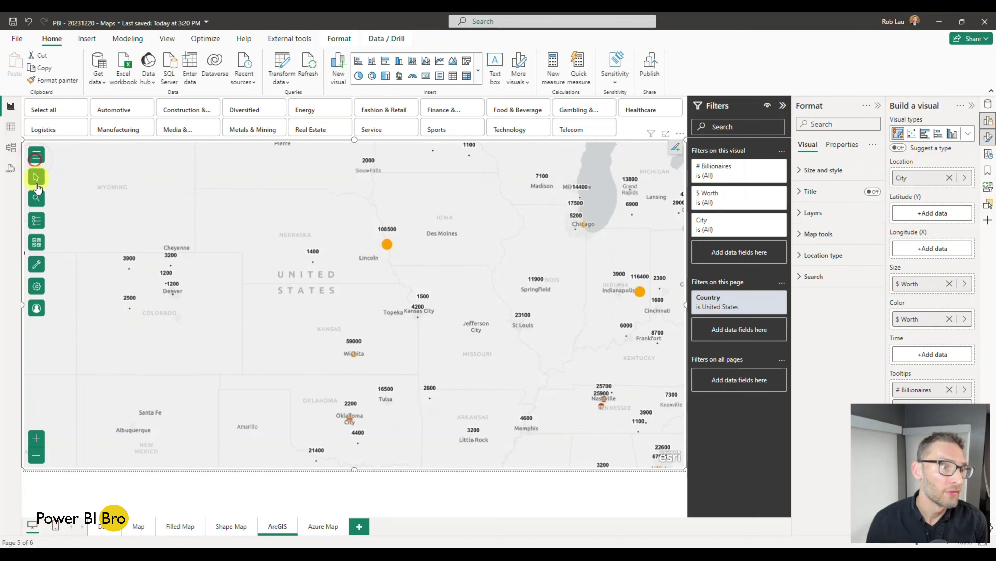
{"action": "left_click", "coordinate": [36, 221]}
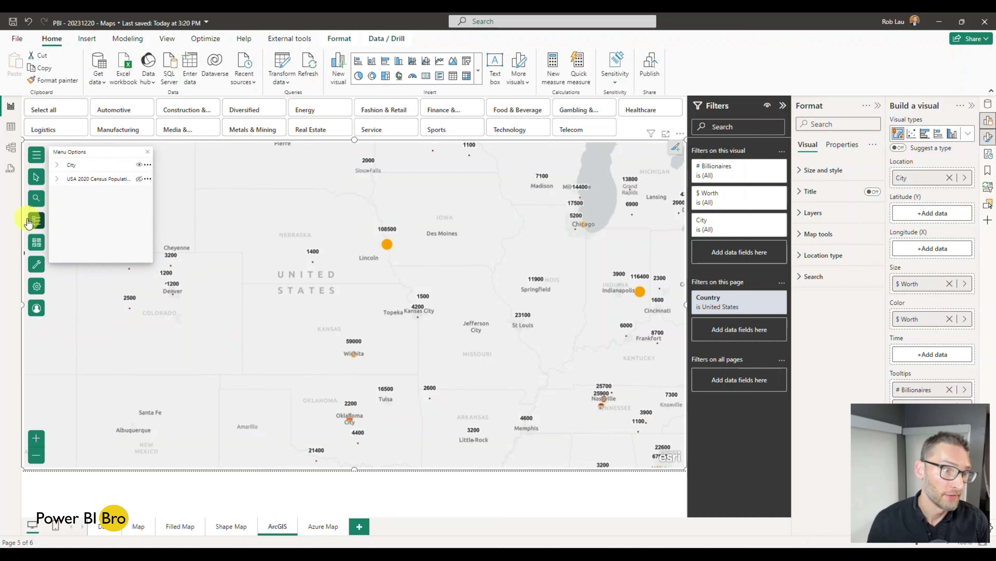
{"action": "left_click", "coordinate": [57, 164]}
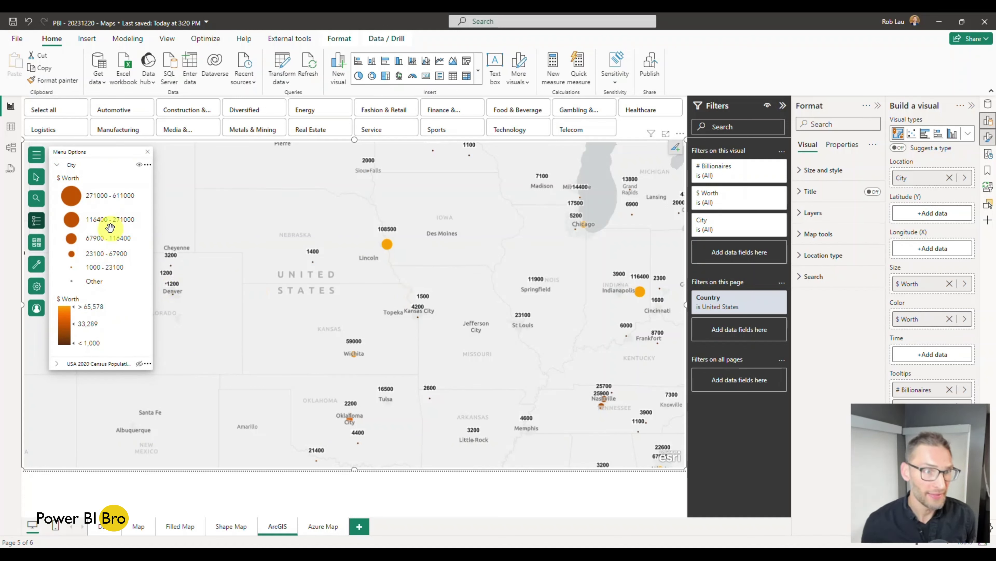
Step: Switch the City layer's labels off and on again, and set the label color to blue
{"action": "left_click", "coordinate": [148, 165]}
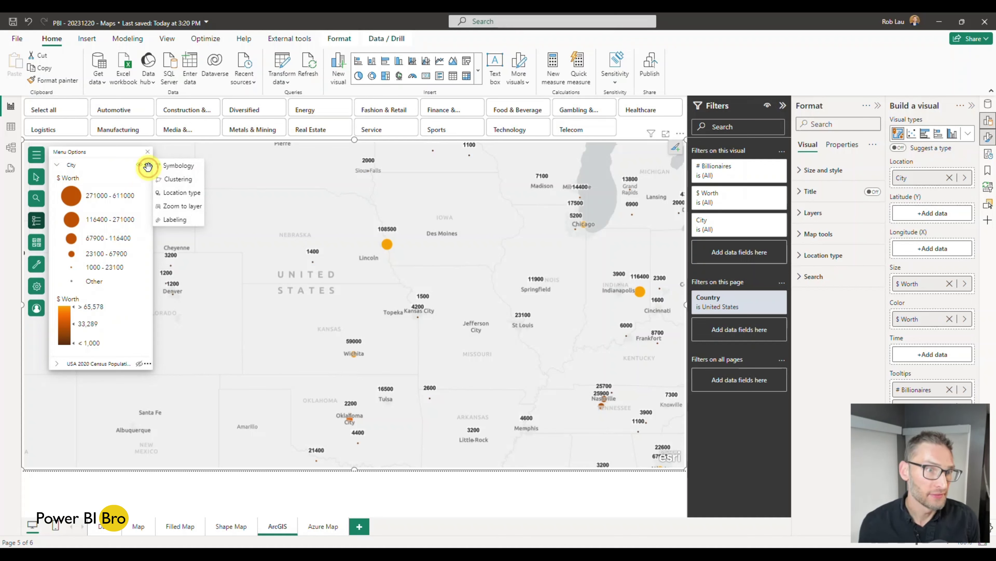
{"action": "left_click", "coordinate": [174, 220]}
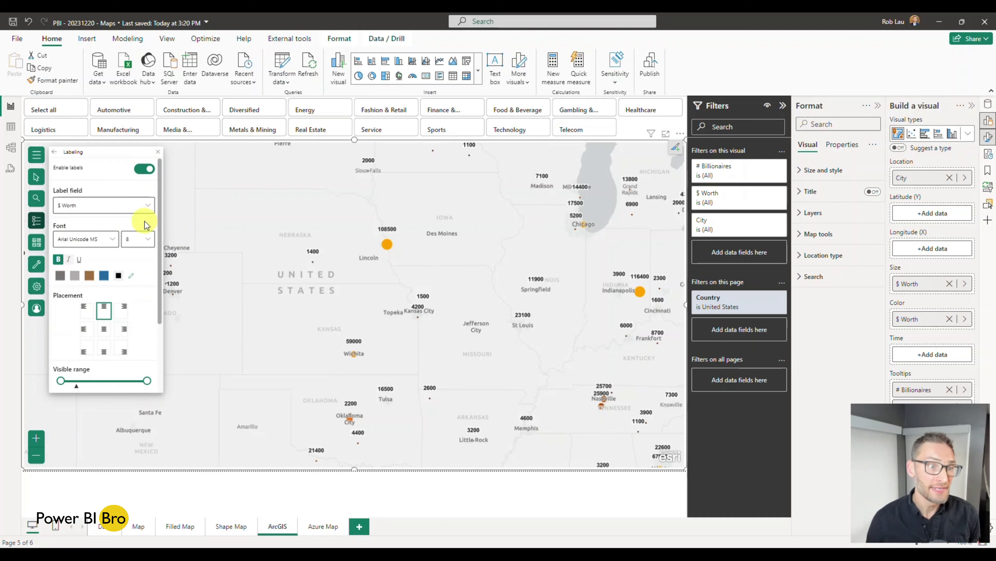
{"action": "left_click", "coordinate": [147, 170]}
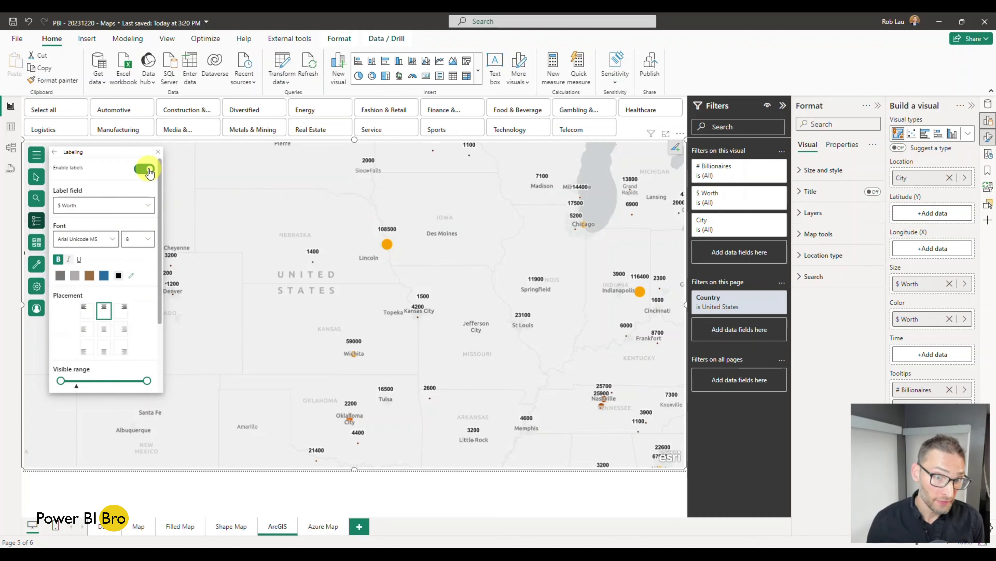
{"action": "left_click", "coordinate": [145, 169]}
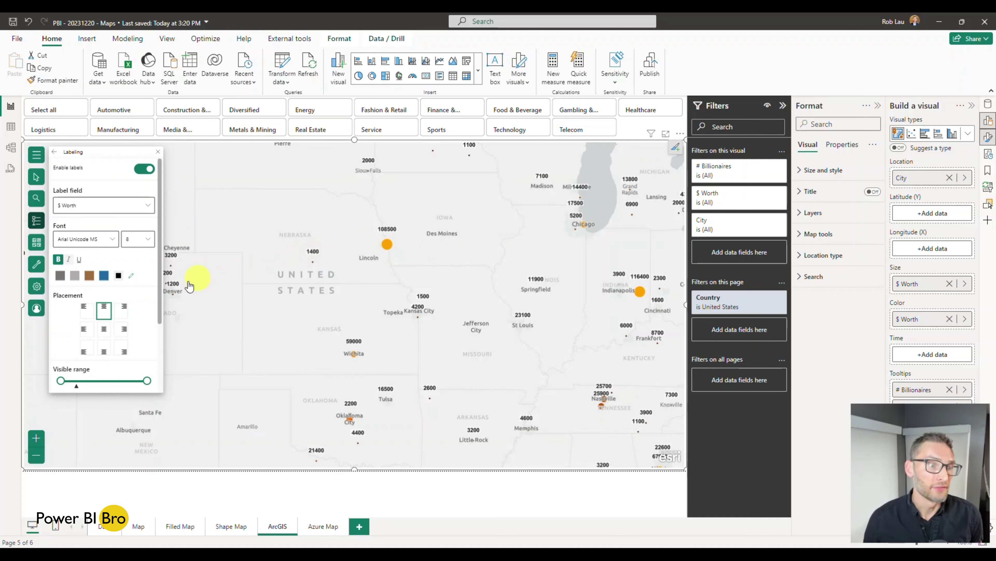
{"action": "left_click", "coordinate": [105, 277]}
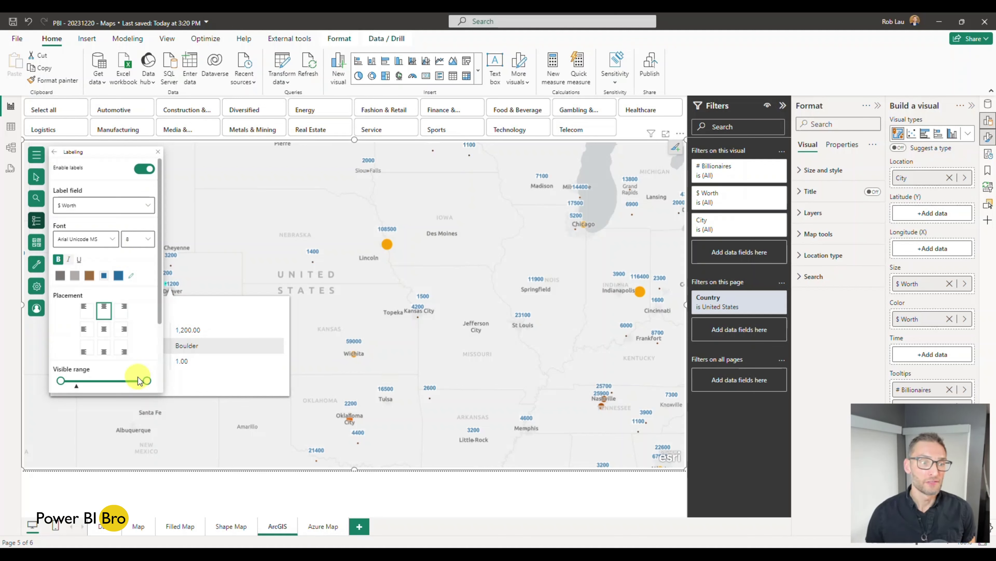
{"action": "left_click", "coordinate": [55, 152]}
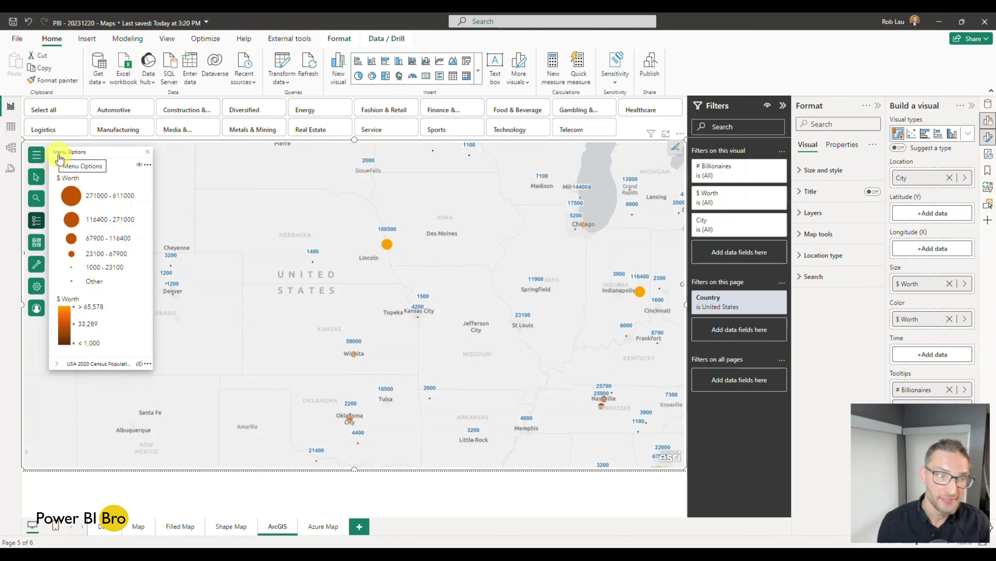
Step: Try the Heat map, Location (Single symbol) and Counts and Amounts (color) styles on the City layer, and return to Color & Size
{"action": "left_click", "coordinate": [148, 165]}
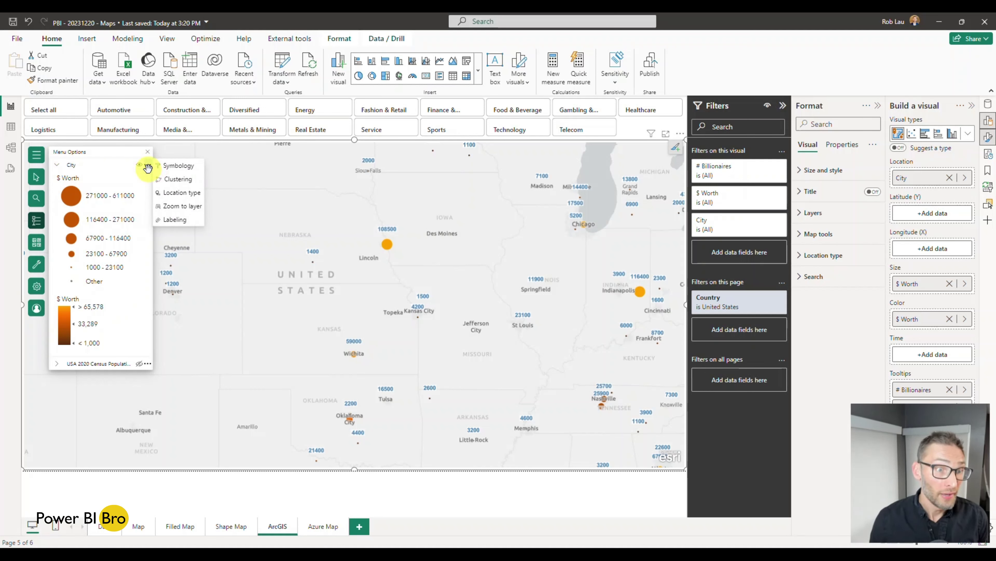
{"action": "left_click", "coordinate": [180, 166]}
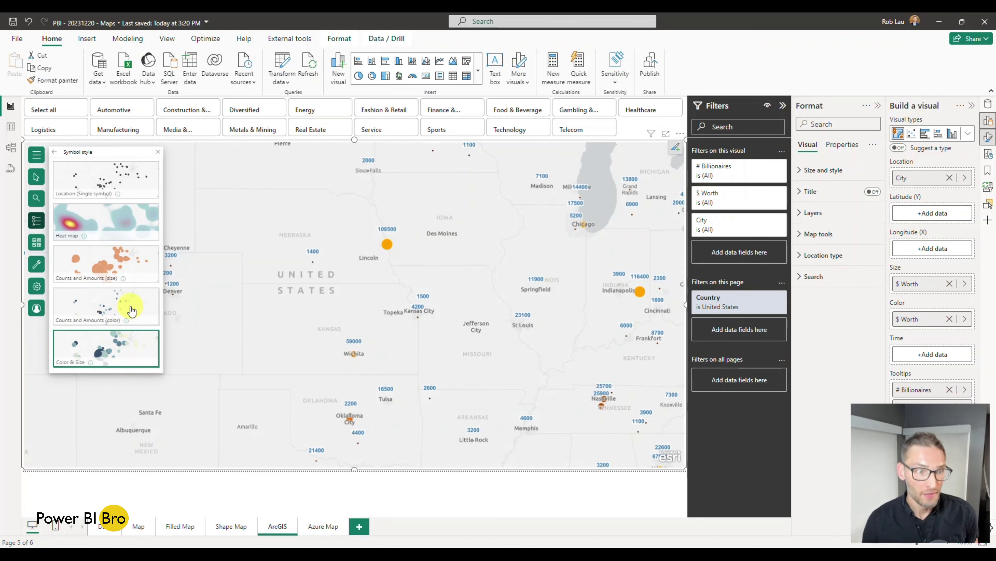
{"action": "left_click", "coordinate": [105, 220]}
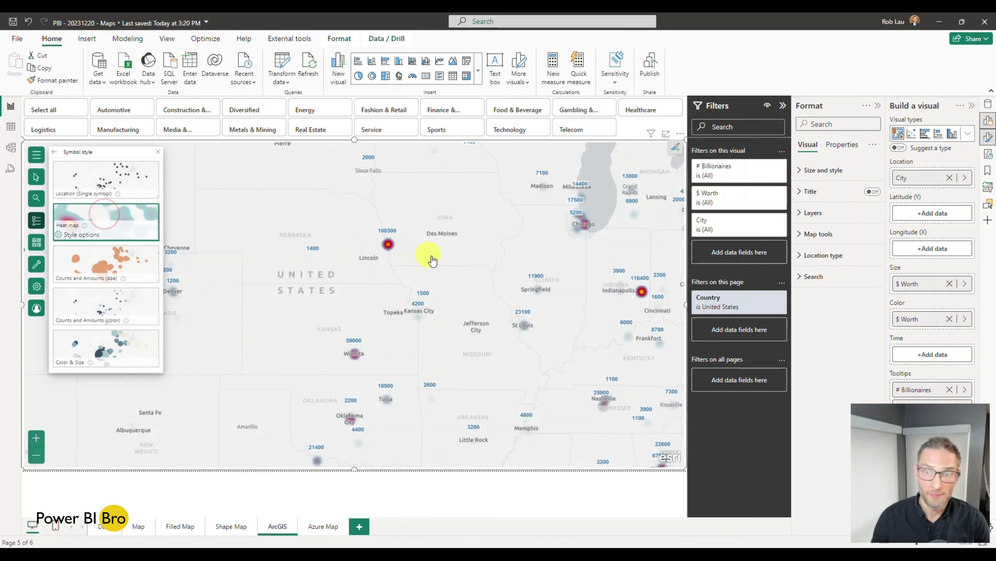
{"action": "scroll", "coordinate": [437, 276], "scroll_direction": "down", "scroll_amount": 2}
{"action": "left_click", "coordinate": [437, 278]}
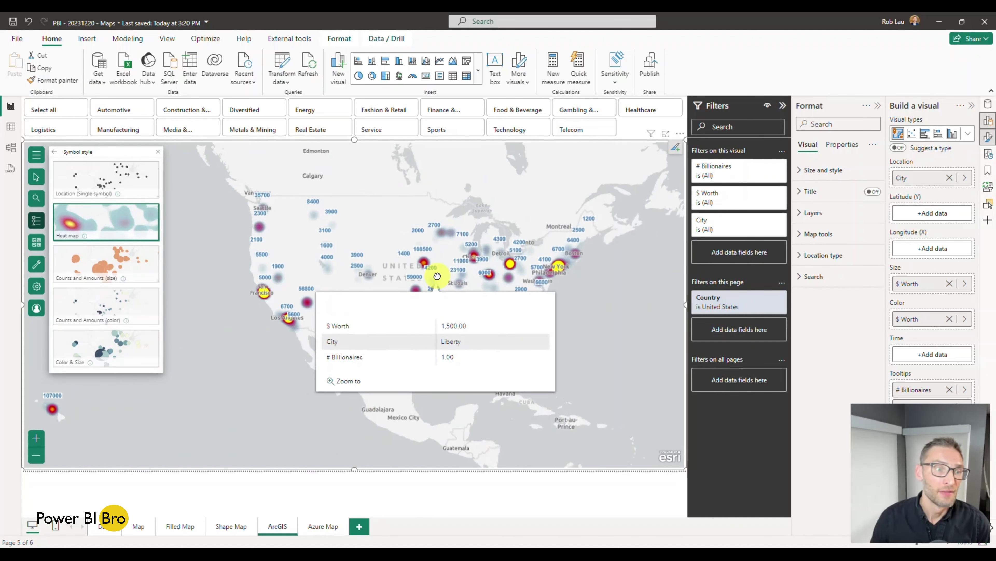
{"action": "left_click", "coordinate": [113, 192]}
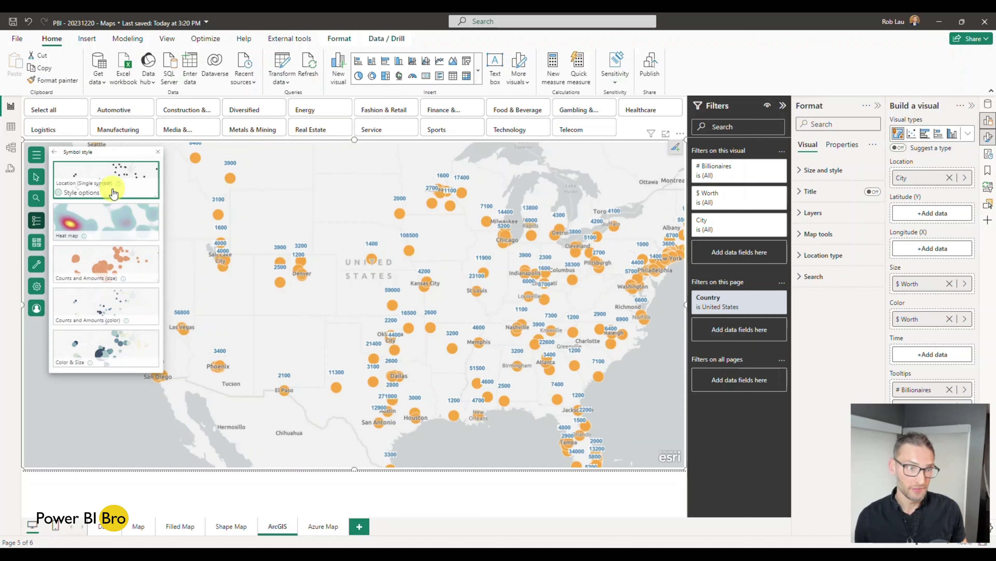
{"action": "left_click", "coordinate": [95, 304]}
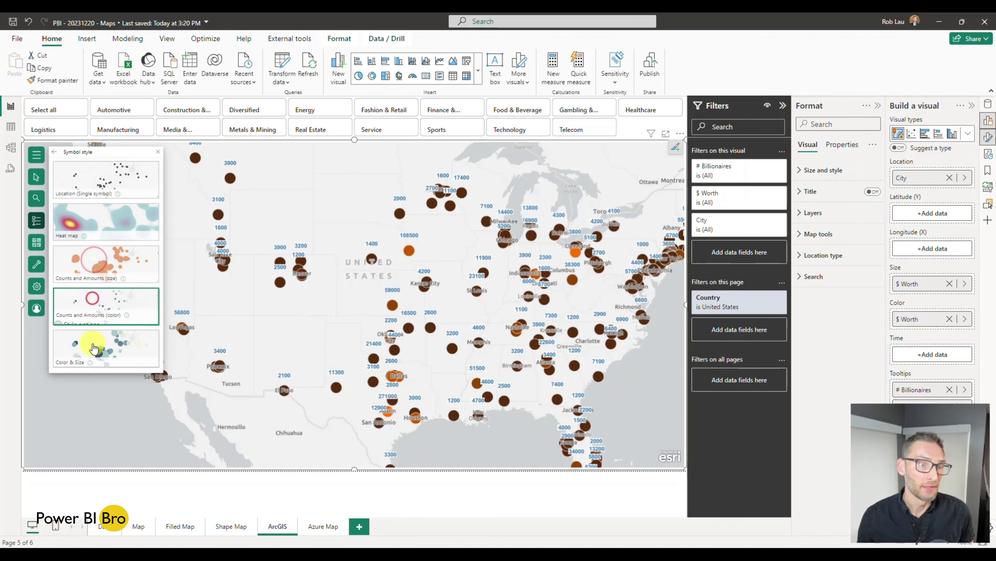
{"action": "left_click", "coordinate": [93, 348]}
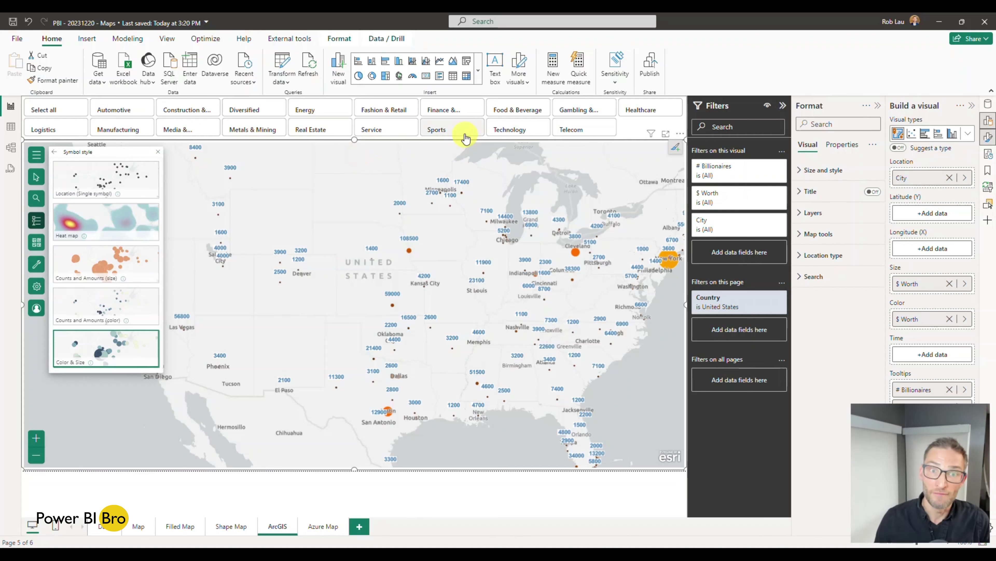
Step: Filter the ArcGIS map by the Sports category, switch to Technology and Telecom, and clear the category selection
{"action": "left_click", "coordinate": [453, 129]}
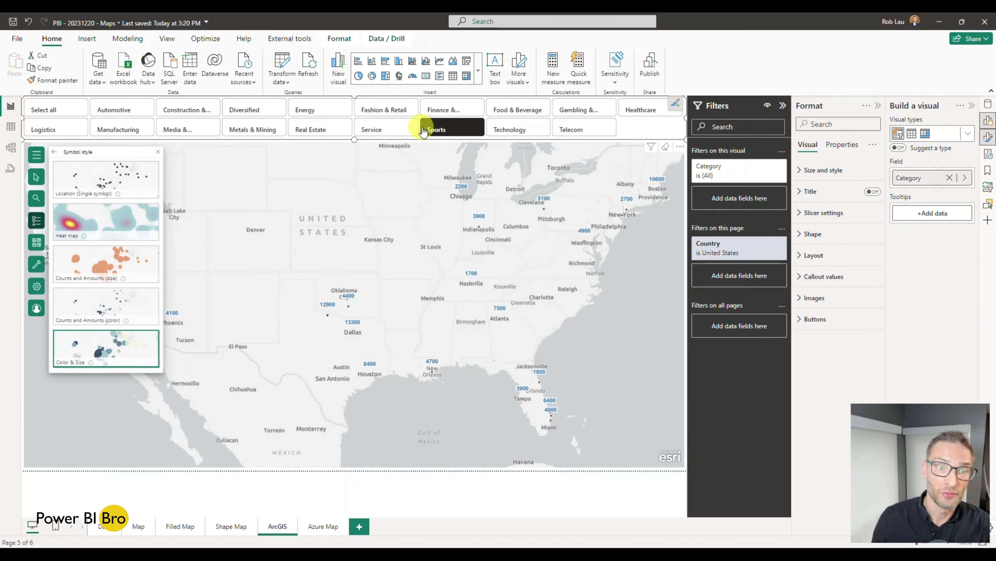
{"action": "left_click", "coordinate": [455, 128]}
{"action": "left_click", "coordinate": [515, 128]}
{"action": "left_click", "coordinate": [571, 129]}
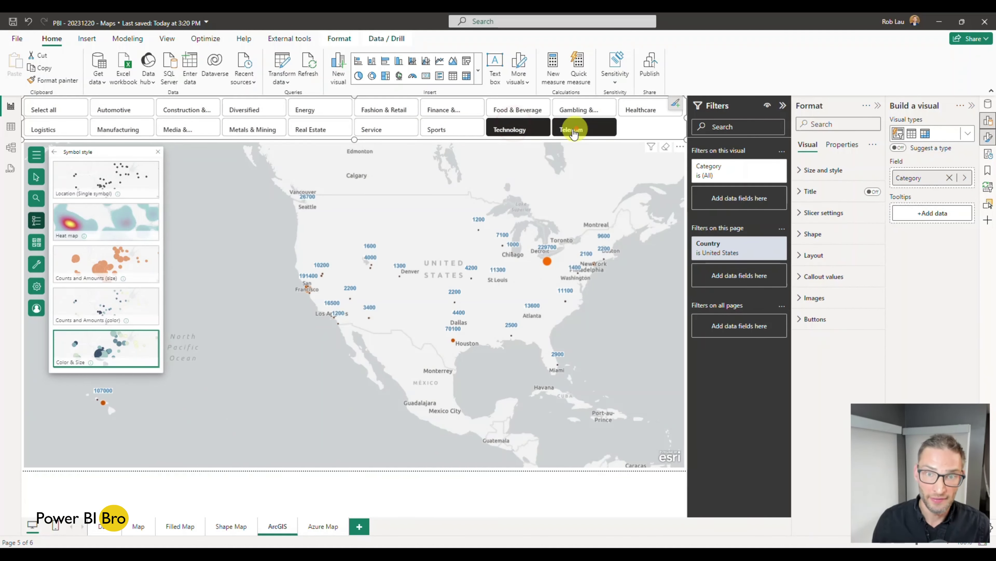
{"action": "left_click", "coordinate": [509, 130]}
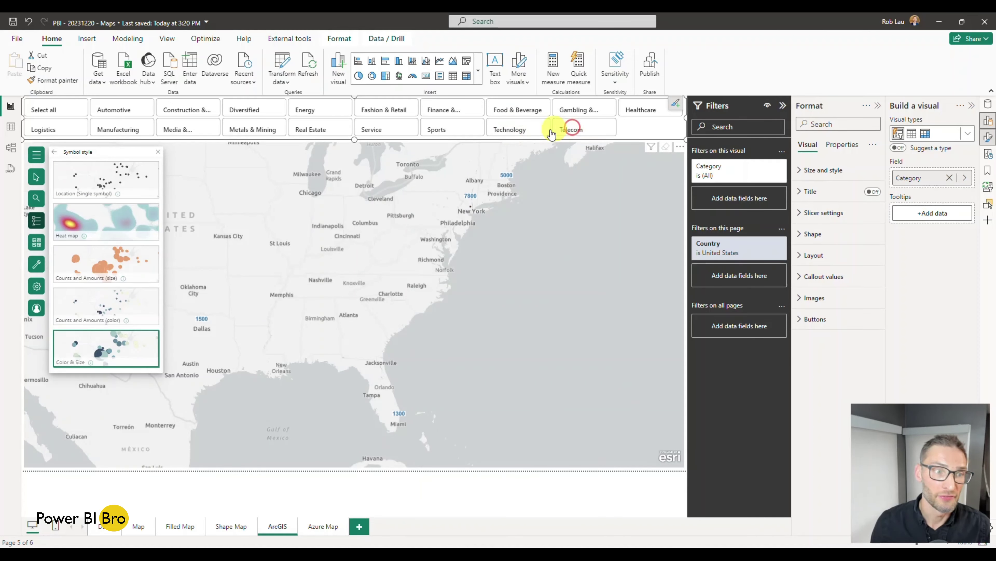
Step: Filter the ArcGIS map by the Technology category and review the demographic reference layers offered in its map tools
{"action": "left_click", "coordinate": [524, 132]}
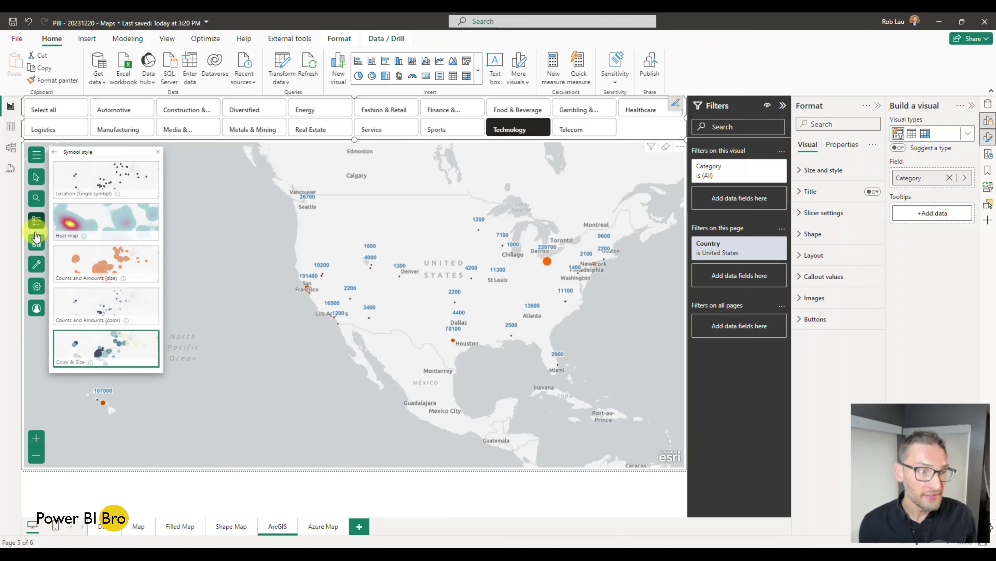
{"action": "left_click", "coordinate": [37, 268]}
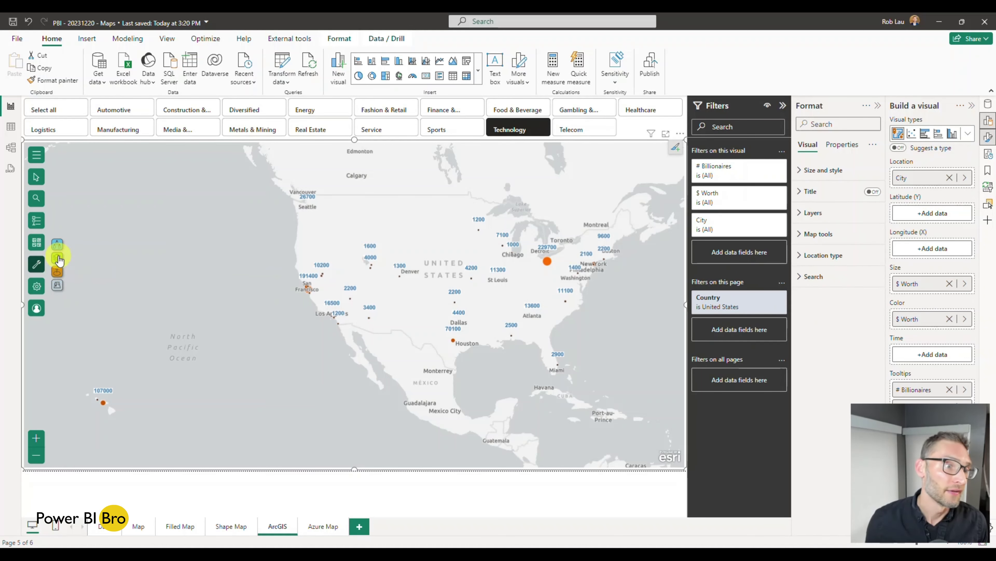
{"action": "left_click", "coordinate": [58, 259]}
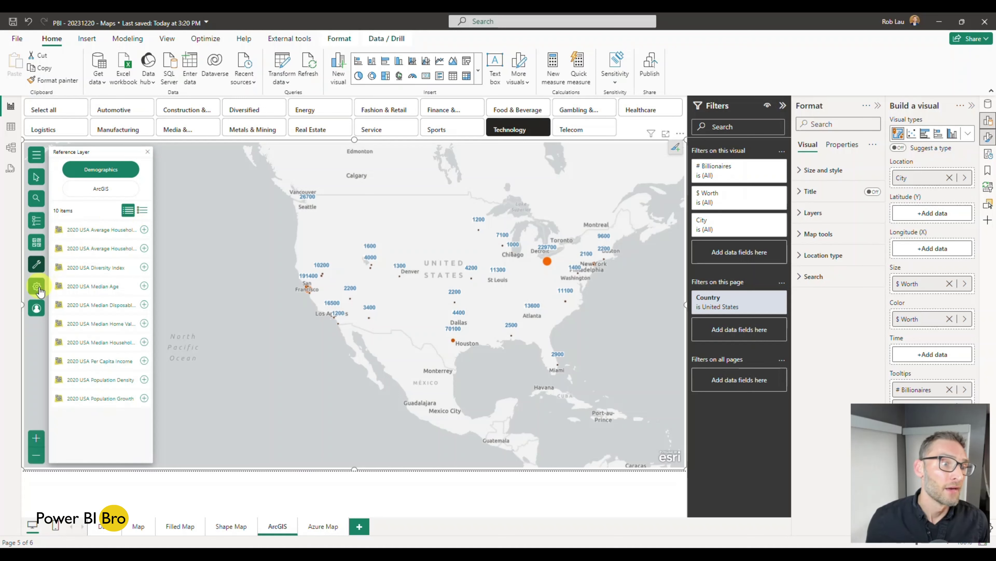
{"action": "left_click", "coordinate": [34, 184]}
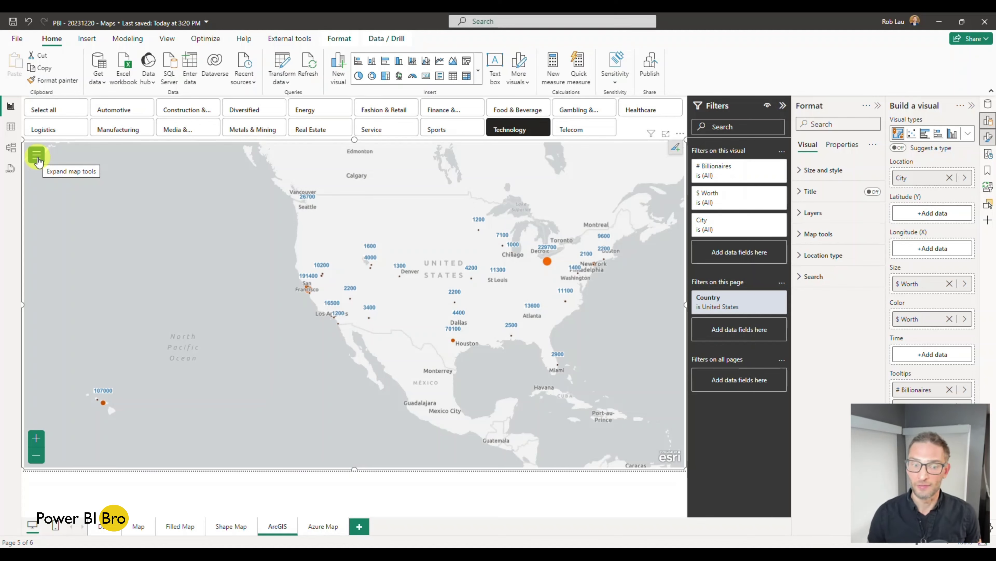
Step: Go to the Azure Map page, look through the available map visual types, and select the Azure map
{"action": "left_click", "coordinate": [315, 525]}
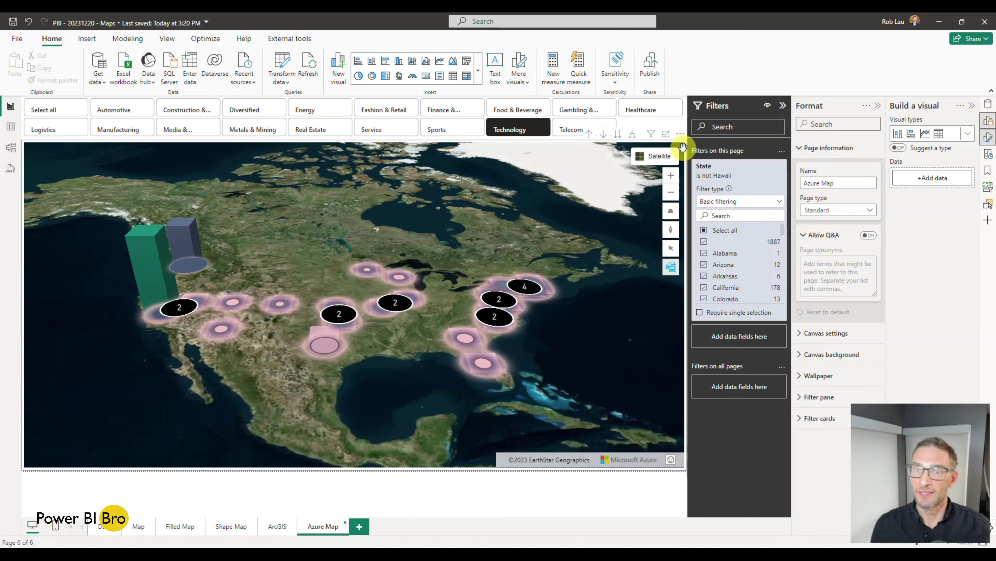
{"action": "left_click", "coordinate": [878, 105]}
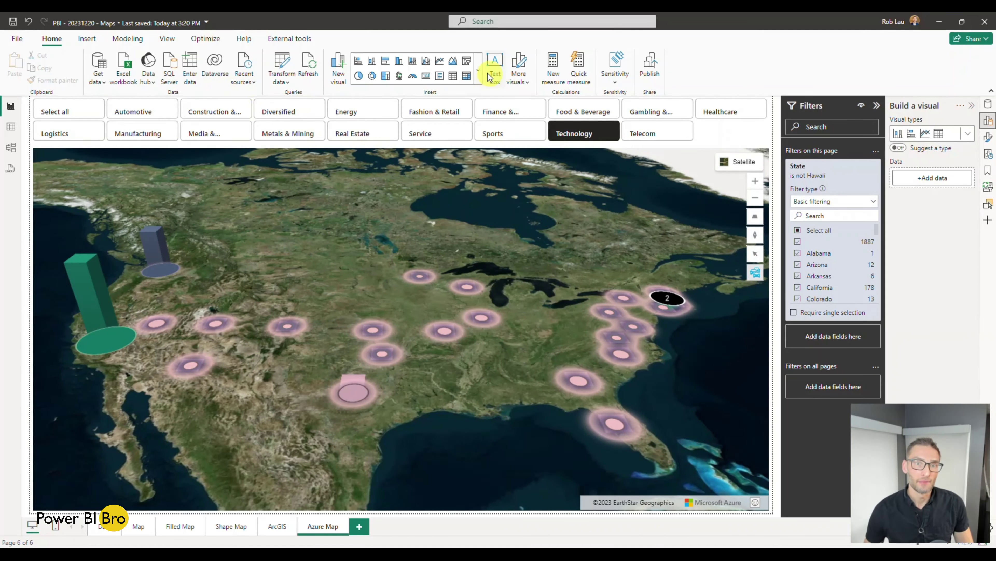
{"action": "left_click", "coordinate": [478, 72]}
{"action": "scroll", "coordinate": [408, 289], "scroll_direction": "down", "scroll_amount": 1}
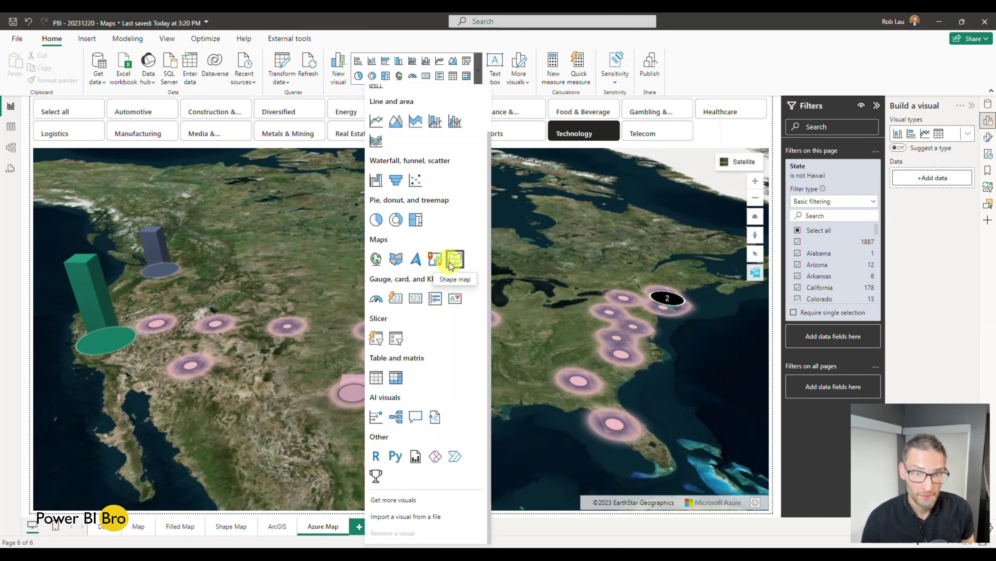
{"action": "left_click", "coordinate": [606, 300]}
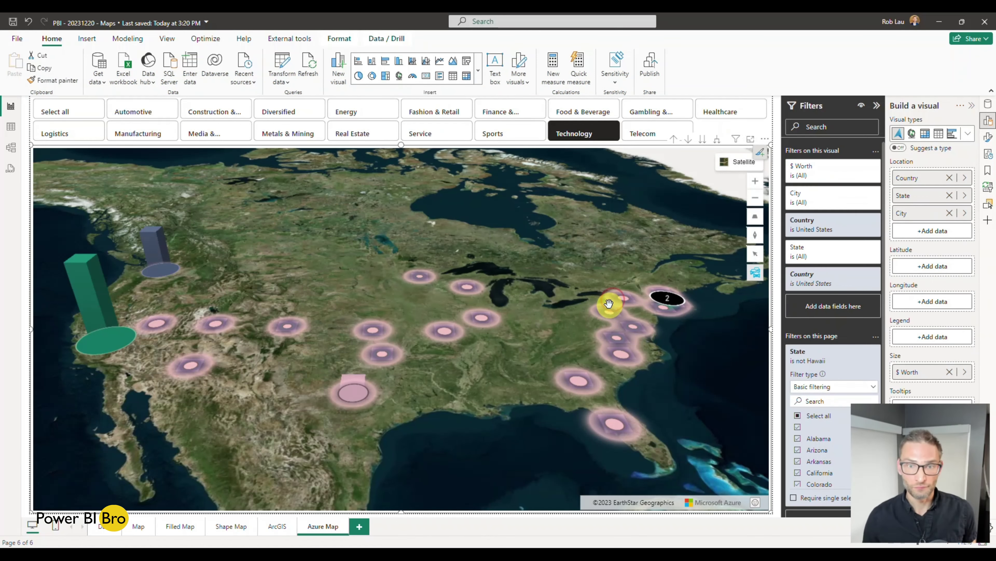
Step: Clear the Technology category filter and set the Azure map's style to Grayscale (Light)
{"action": "left_click", "coordinate": [574, 133]}
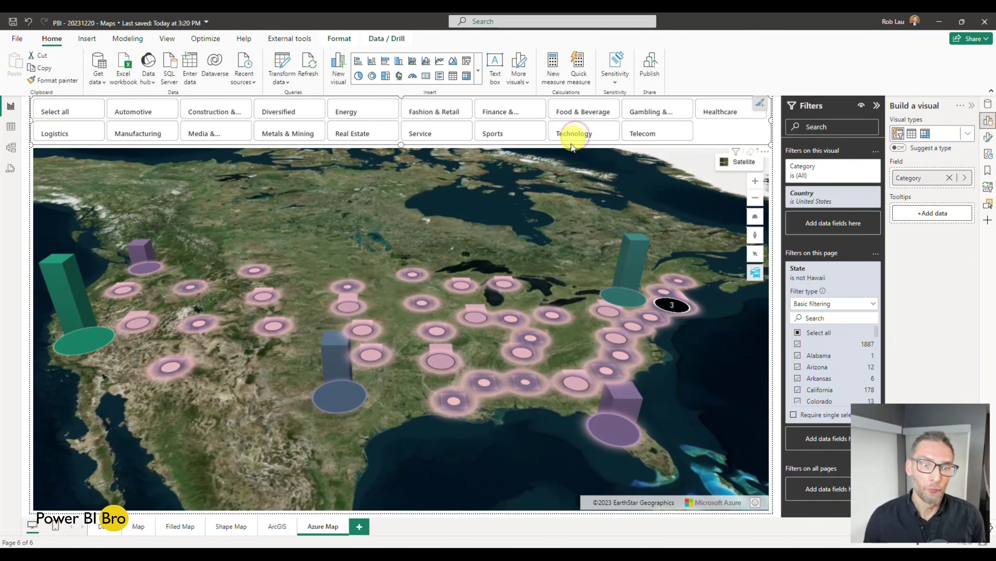
{"action": "left_click", "coordinate": [730, 164]}
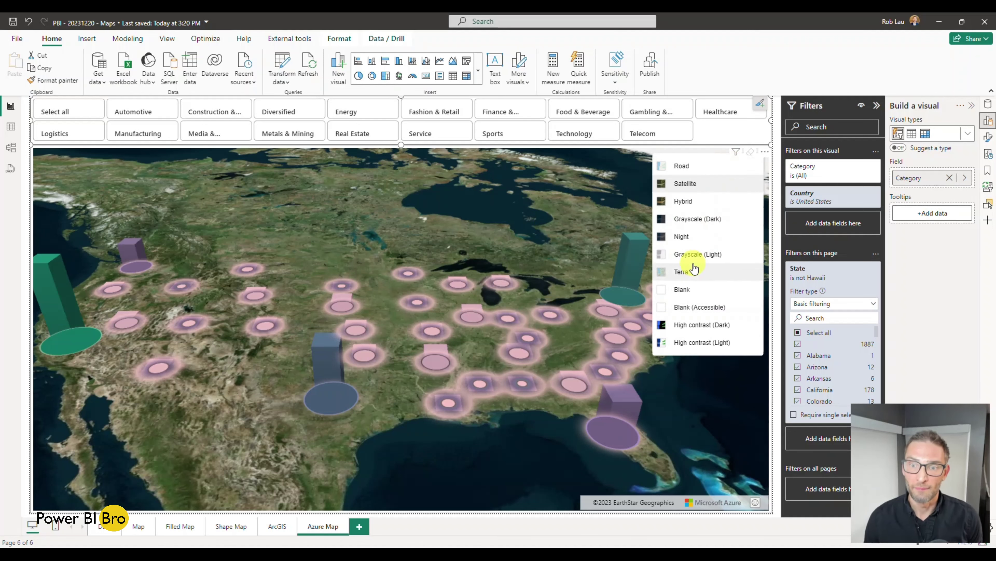
{"action": "left_click", "coordinate": [694, 256]}
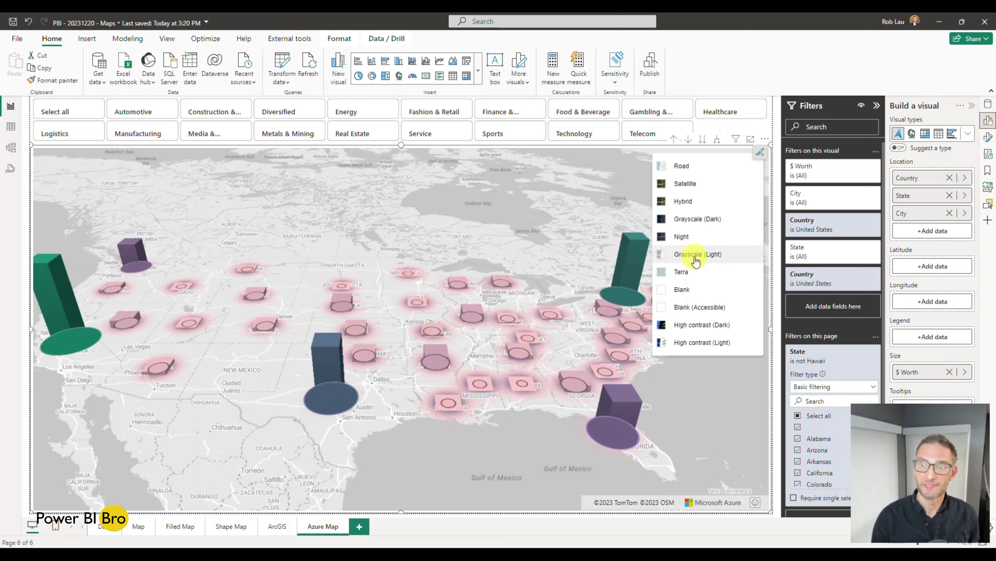
{"action": "left_click", "coordinate": [696, 255]}
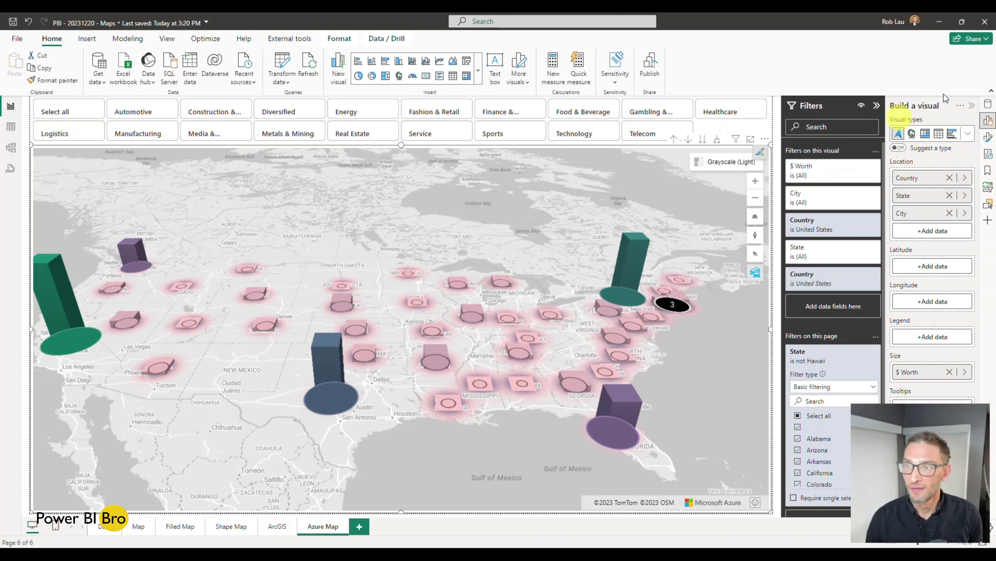
Step: Open the Azure map's bubble layer formatting and switch Cluster bubbles off and on again
{"action": "left_click", "coordinate": [987, 141]}
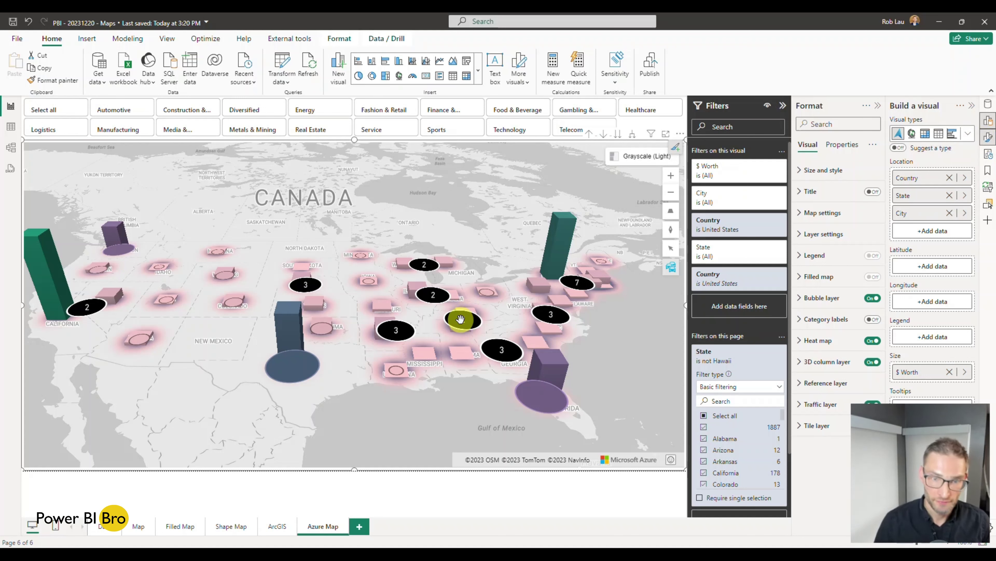
{"action": "mouse_move", "coordinate": [594, 285]}
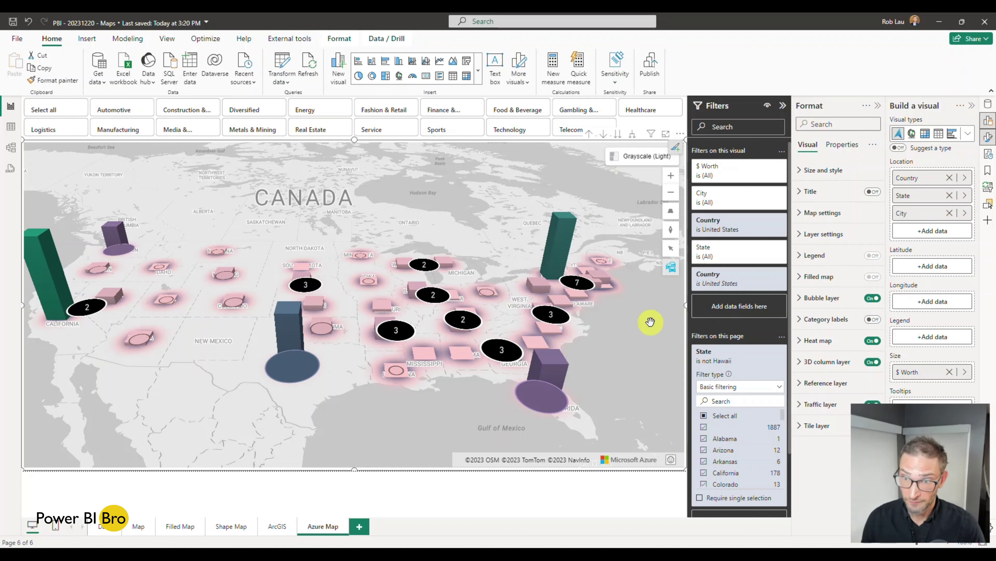
{"action": "left_click", "coordinate": [801, 298]}
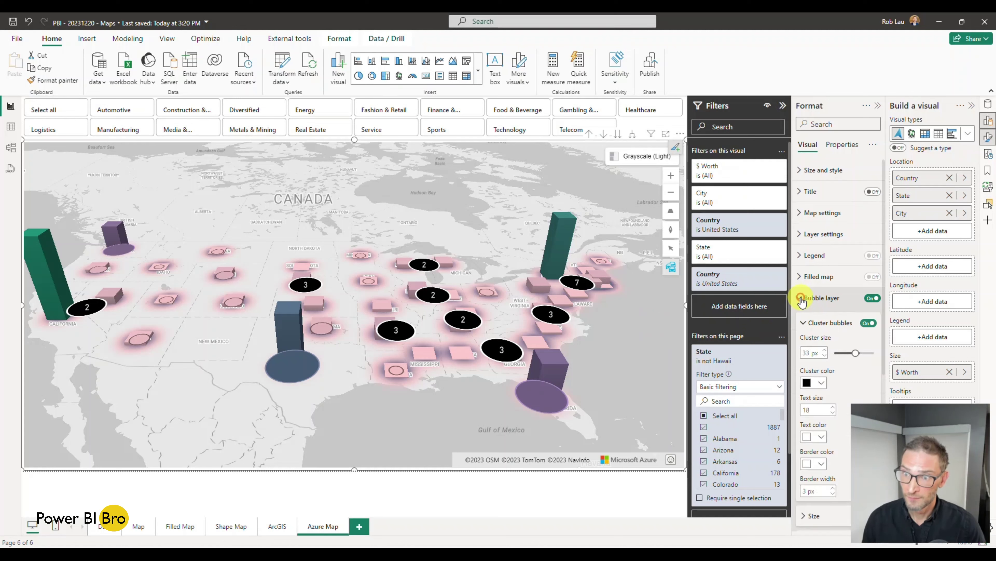
{"action": "scroll", "coordinate": [802, 292], "scroll_direction": "down", "scroll_amount": 3}
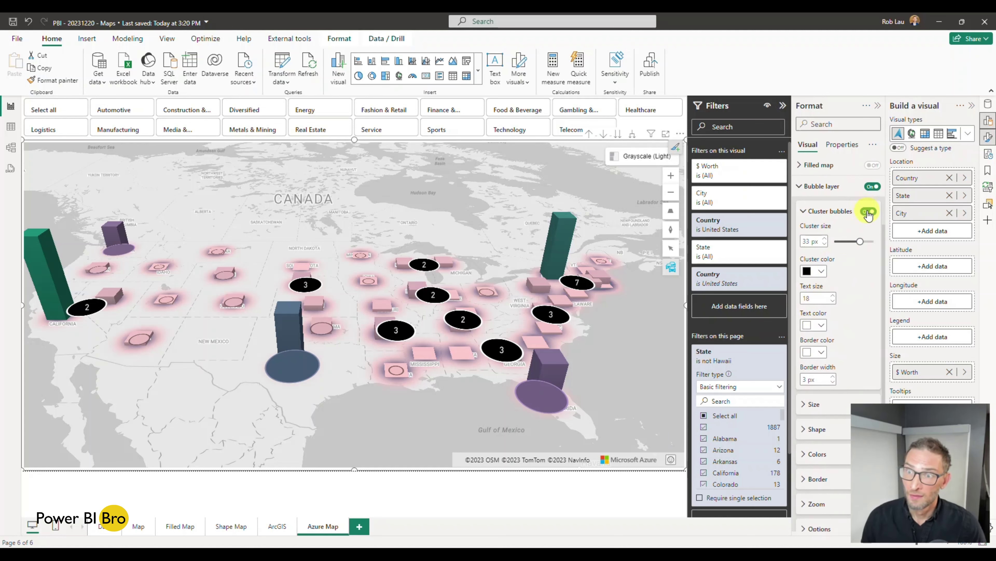
{"action": "left_click", "coordinate": [868, 212]}
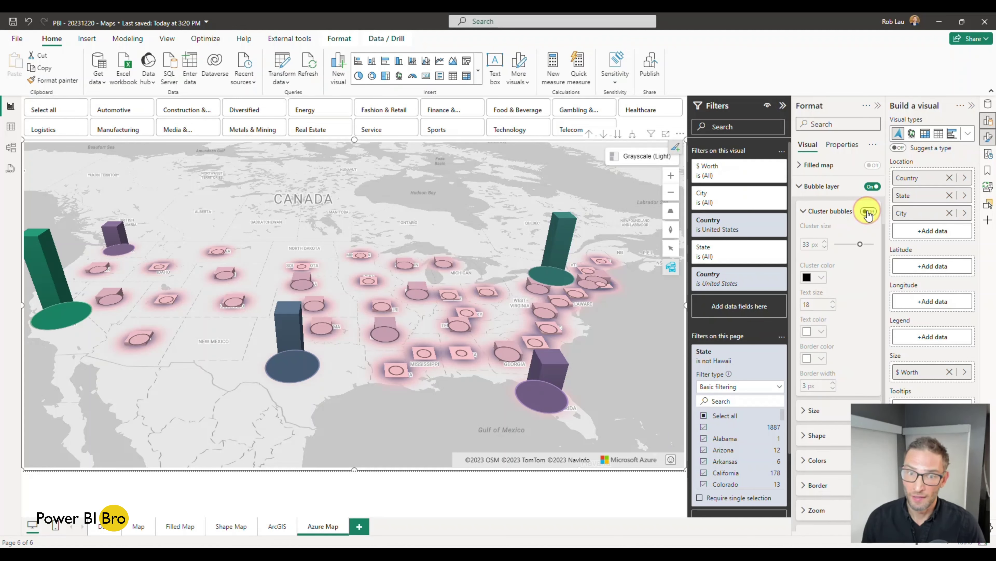
{"action": "left_click", "coordinate": [868, 212]}
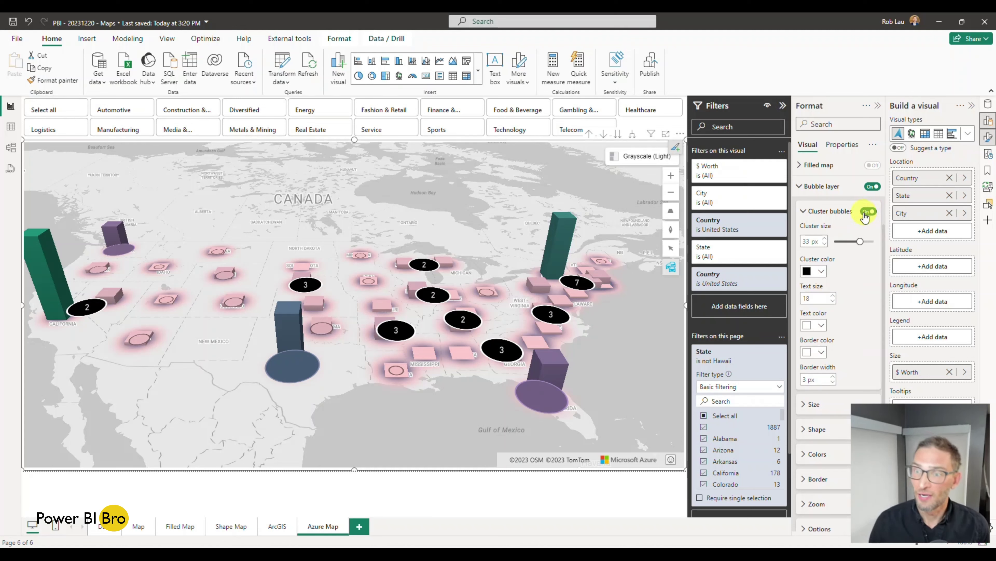
Step: Set the cluster size of the Azure map's bubble layer to 39 px
{"action": "left_click", "coordinate": [825, 215]}
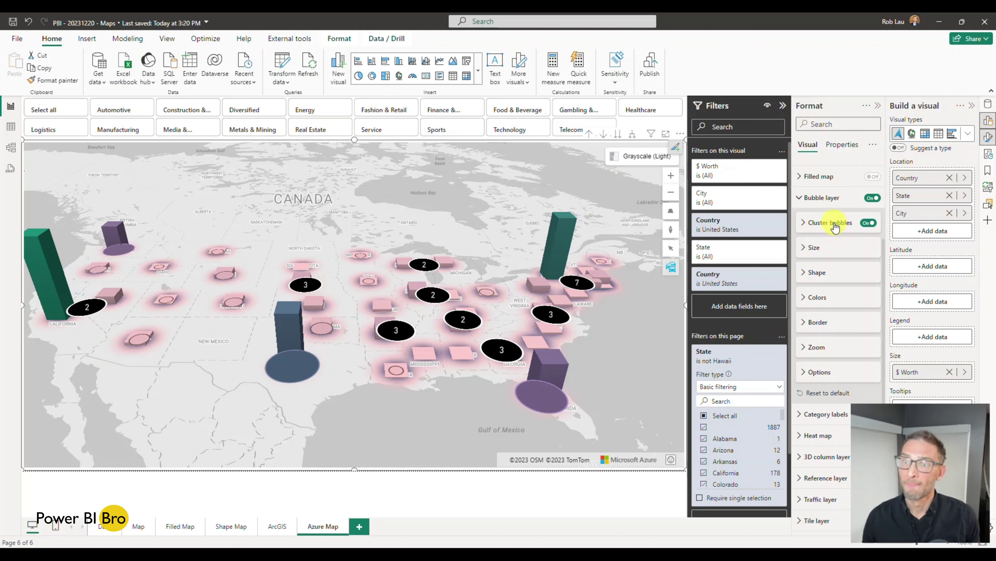
{"action": "left_click", "coordinate": [834, 227]}
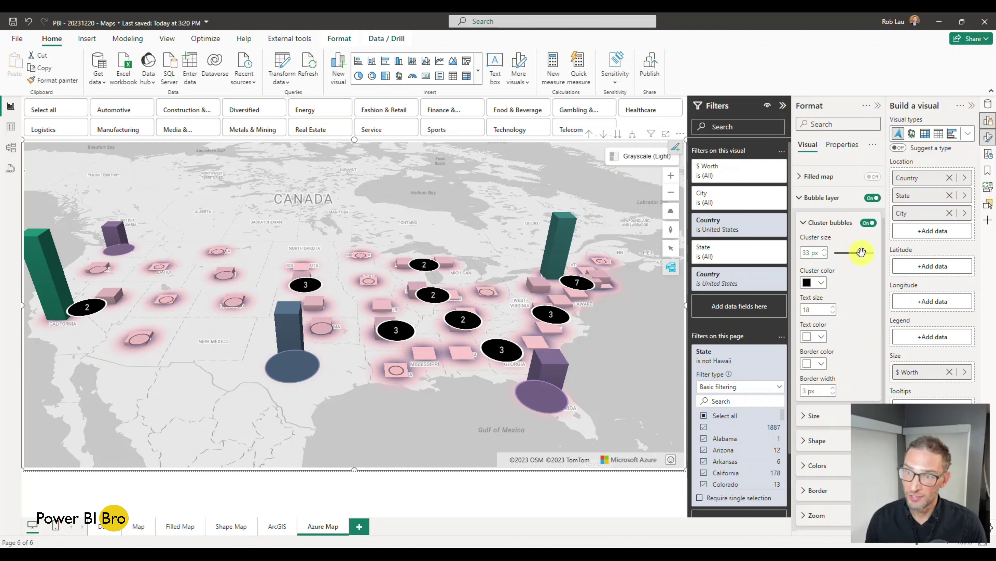
{"action": "mouse_move", "coordinate": [862, 252]}
{"action": "left_mouse_down"}
{"action": "mouse_move", "coordinate": [847, 253]}
{"action": "mouse_move", "coordinate": [862, 253]}
{"action": "left_mouse_up"}
{"action": "left_click", "coordinate": [971, 106]}
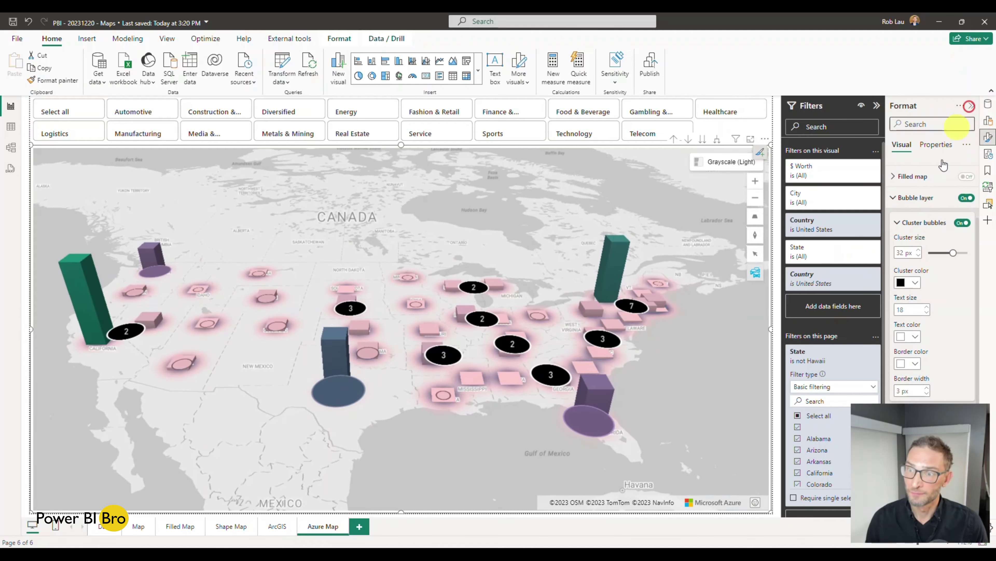
{"action": "mouse_move", "coordinate": [954, 252]}
{"action": "left_mouse_down"}
{"action": "mouse_move", "coordinate": [937, 252]}
{"action": "mouse_move", "coordinate": [958, 252]}
{"action": "left_mouse_up"}
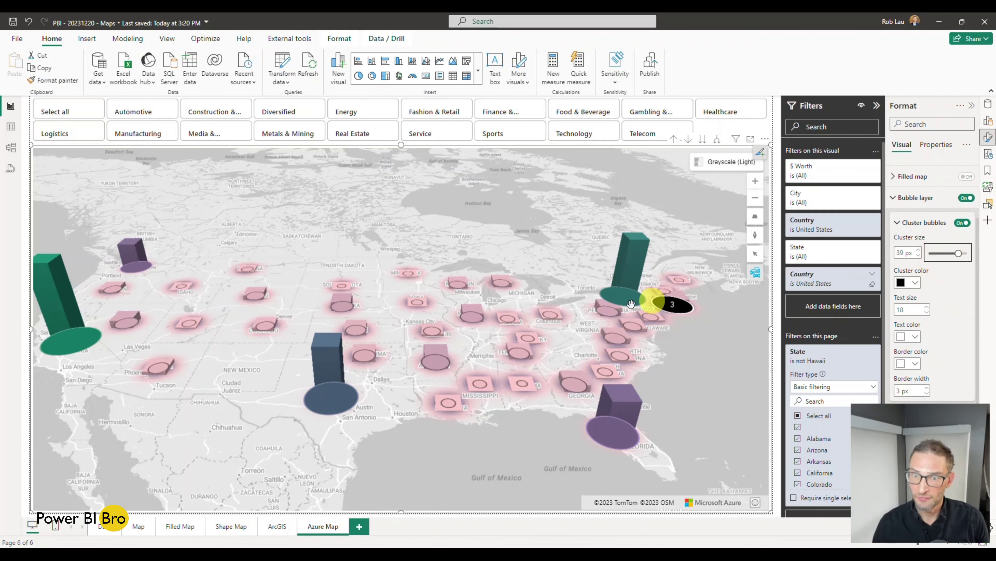
{"action": "scroll", "coordinate": [631, 304], "scroll_direction": "down", "scroll_amount": 2}
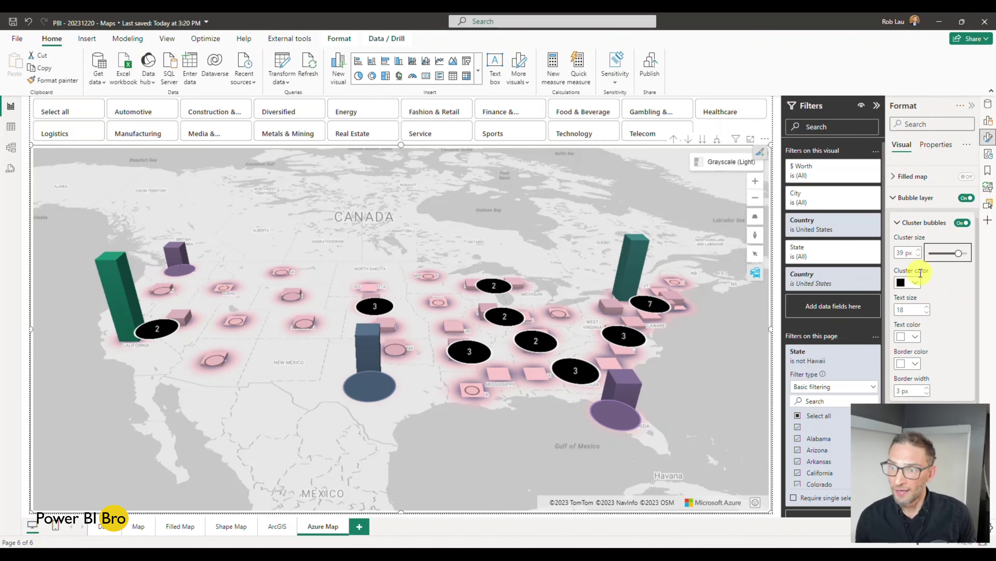
Step: Set the bubble layer's maximum size to 50 px and its shape transparency to 24%
{"action": "scroll", "coordinate": [921, 273], "scroll_direction": "down", "scroll_amount": 5}
{"action": "left_click", "coordinate": [907, 249]}
{"action": "scroll", "coordinate": [912, 280], "scroll_direction": "down", "scroll_amount": 2}
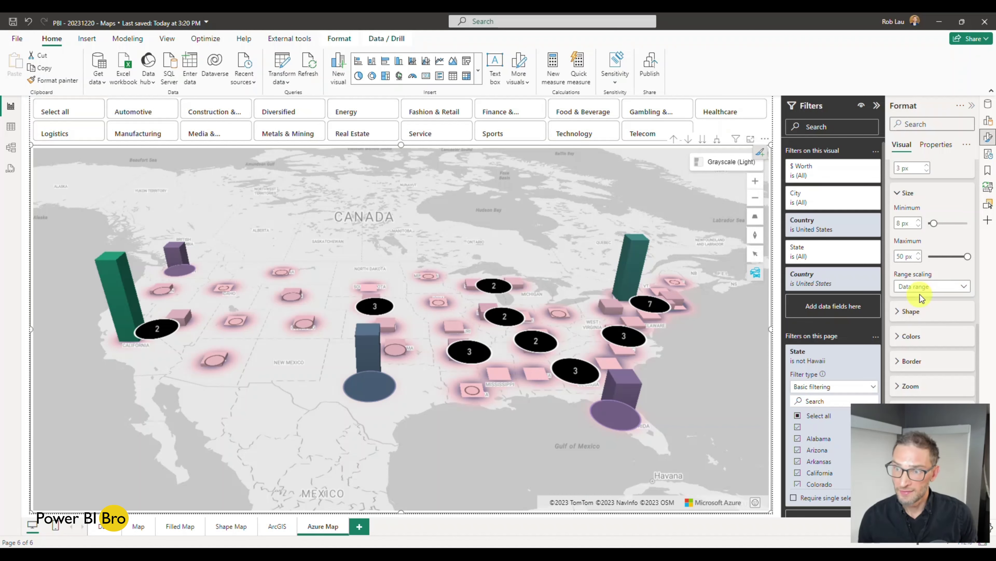
{"action": "mouse_move", "coordinate": [968, 257]}
{"action": "left_mouse_down"}
{"action": "mouse_move", "coordinate": [936, 257]}
{"action": "mouse_move", "coordinate": [967, 256]}
{"action": "left_mouse_up"}
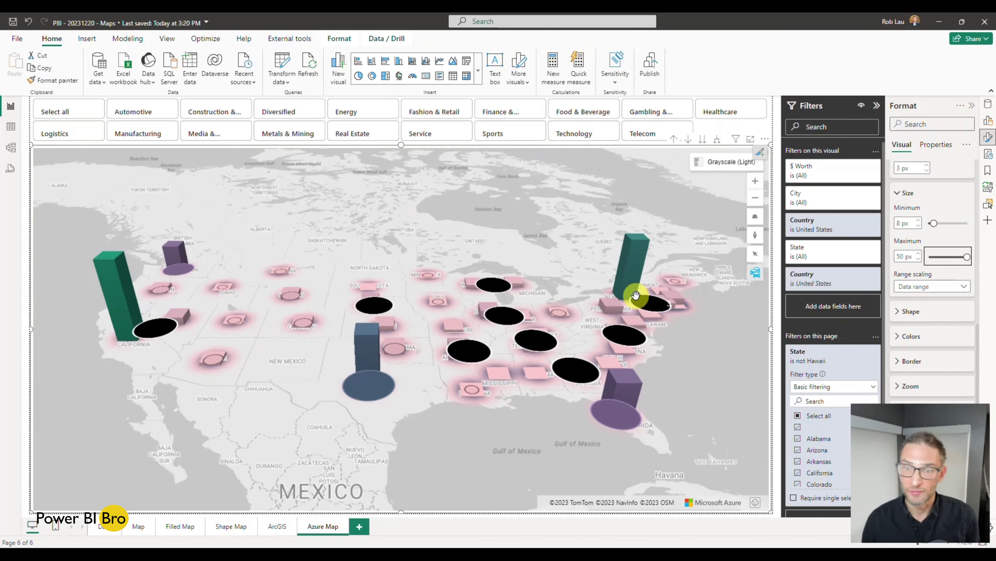
{"action": "left_click", "coordinate": [937, 311]}
{"action": "scroll", "coordinate": [939, 304], "scroll_direction": "down", "scroll_amount": 2}
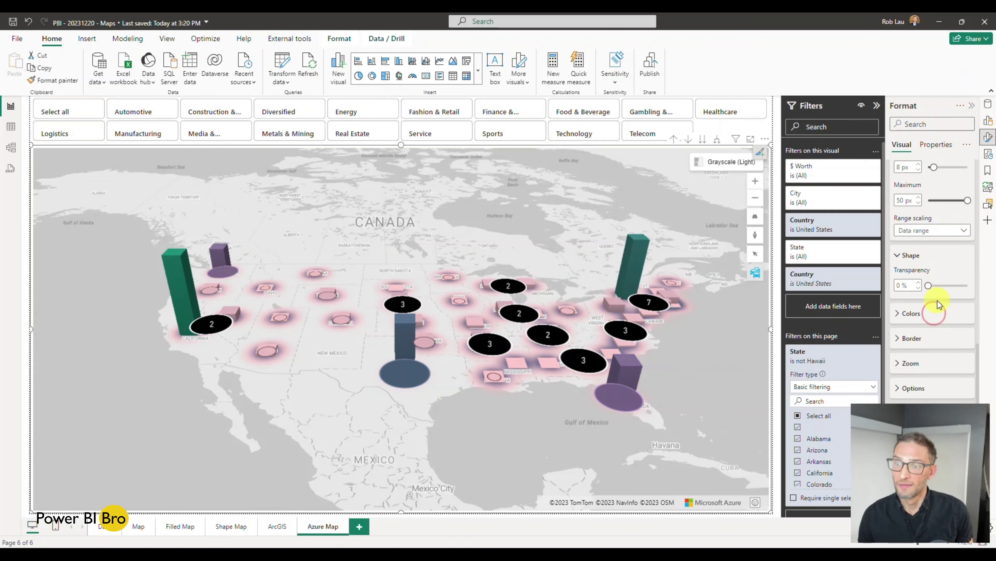
{"action": "mouse_move", "coordinate": [928, 285]}
{"action": "left_mouse_down"}
{"action": "mouse_move", "coordinate": [948, 285]}
{"action": "mouse_move", "coordinate": [938, 285]}
{"action": "left_mouse_up"}
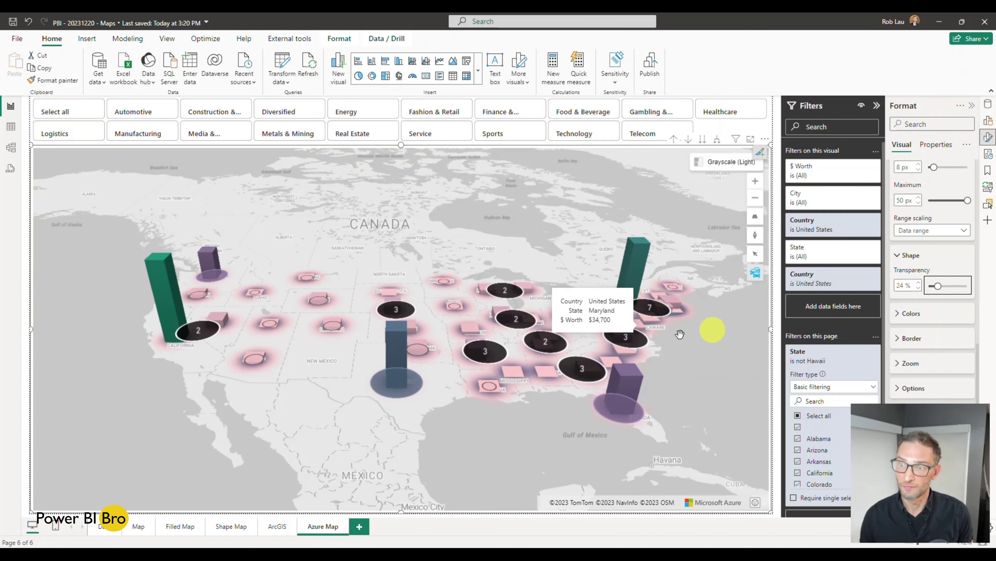
Step: Review the bubble layer's Colors, Border and Zoom settings, and collapse the layer's options
{"action": "left_click", "coordinate": [937, 312]}
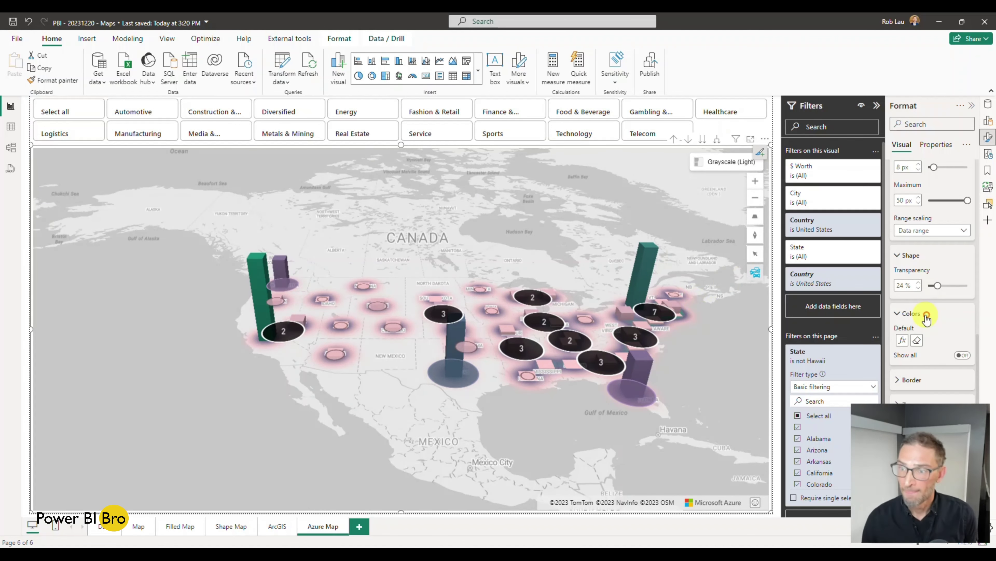
{"action": "scroll", "coordinate": [930, 313], "scroll_direction": "down", "scroll_amount": 2}
{"action": "left_click", "coordinate": [910, 325]}
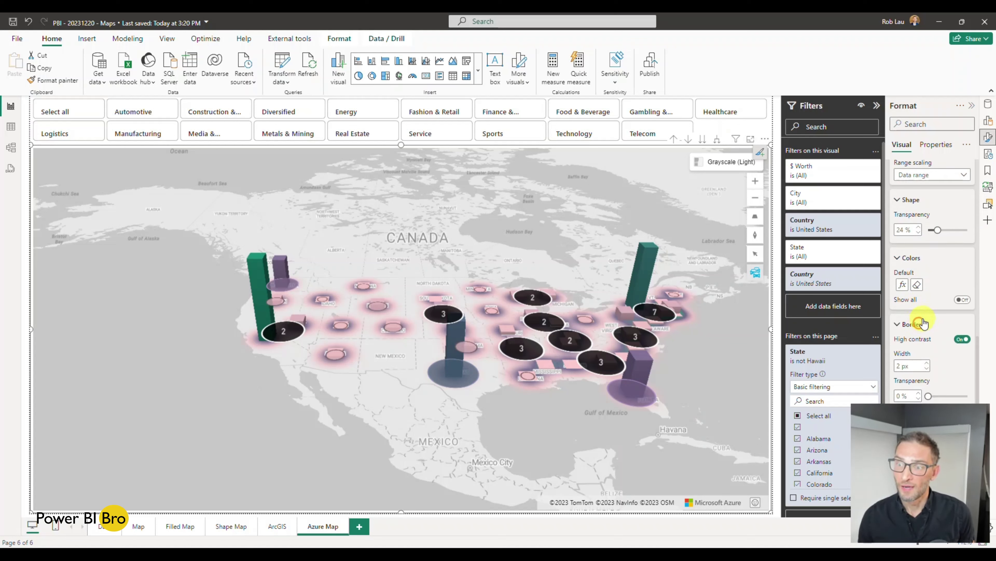
{"action": "scroll", "coordinate": [920, 328], "scroll_direction": "down", "scroll_amount": 2}
{"action": "scroll", "coordinate": [951, 286], "scroll_direction": "down", "scroll_amount": 2}
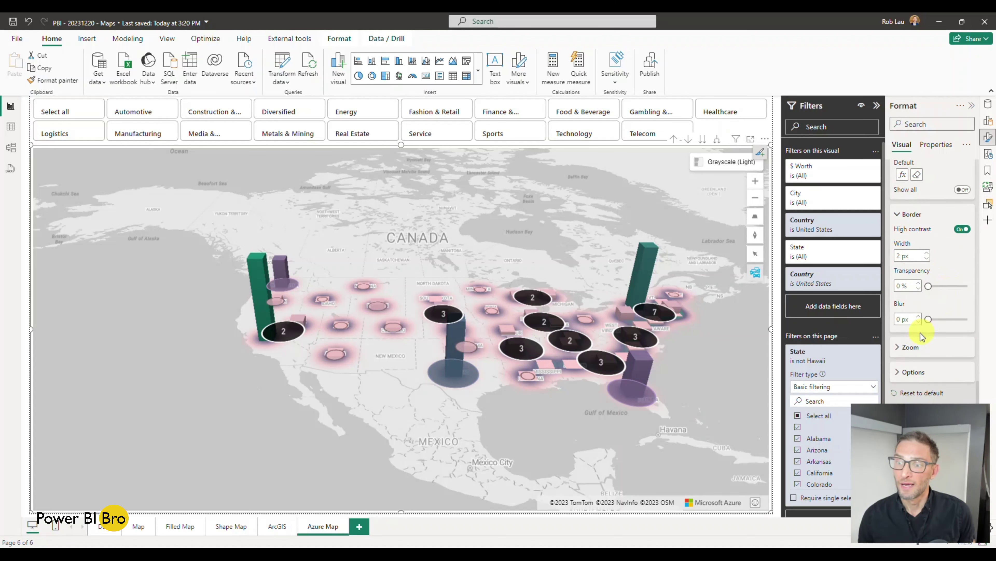
{"action": "left_click", "coordinate": [909, 347]}
{"action": "scroll", "coordinate": [907, 327], "scroll_direction": "down", "scroll_amount": 3}
{"action": "scroll", "coordinate": [926, 283], "scroll_direction": "up", "scroll_amount": 6}
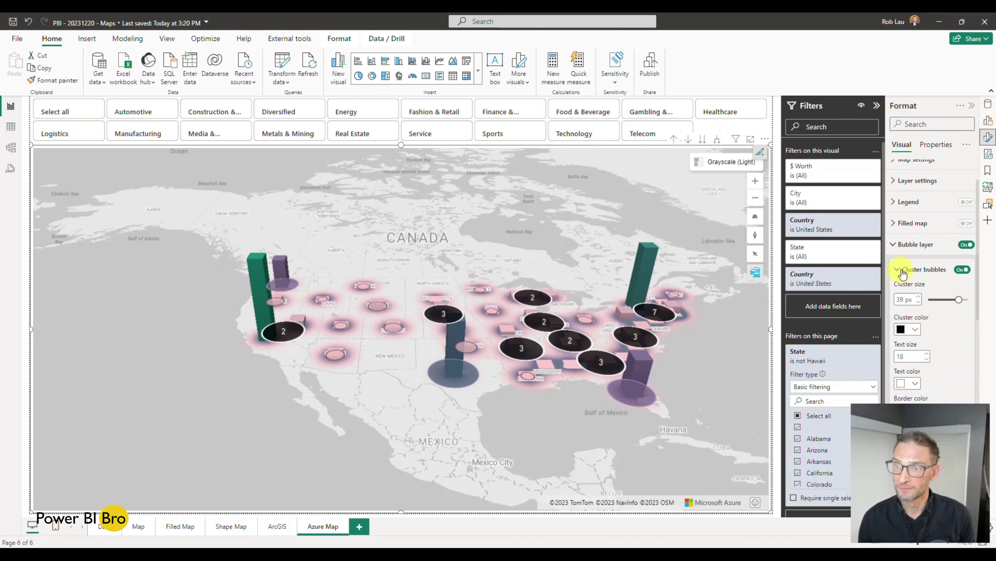
{"action": "left_click", "coordinate": [910, 244]}
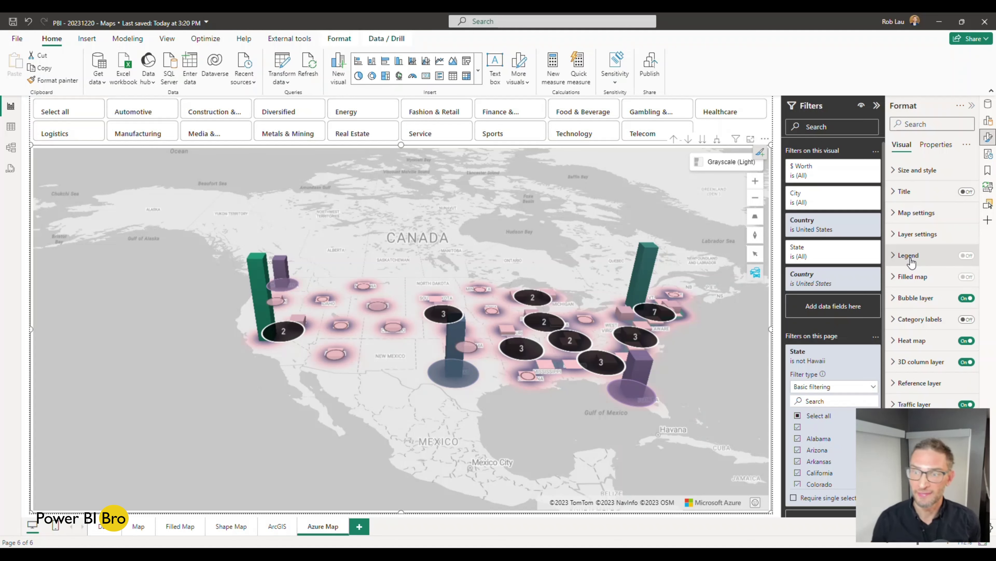
Step: Turn off the Azure map's Heat map, 3D column layer and Traffic layer, leaving only the bubble layer on
{"action": "left_click", "coordinate": [877, 105]}
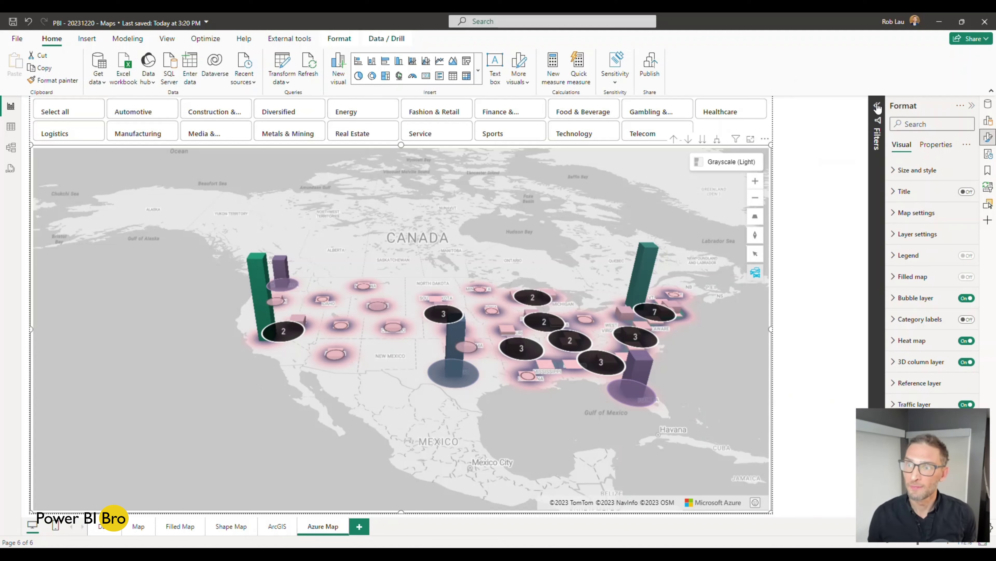
{"action": "left_click", "coordinate": [988, 124]}
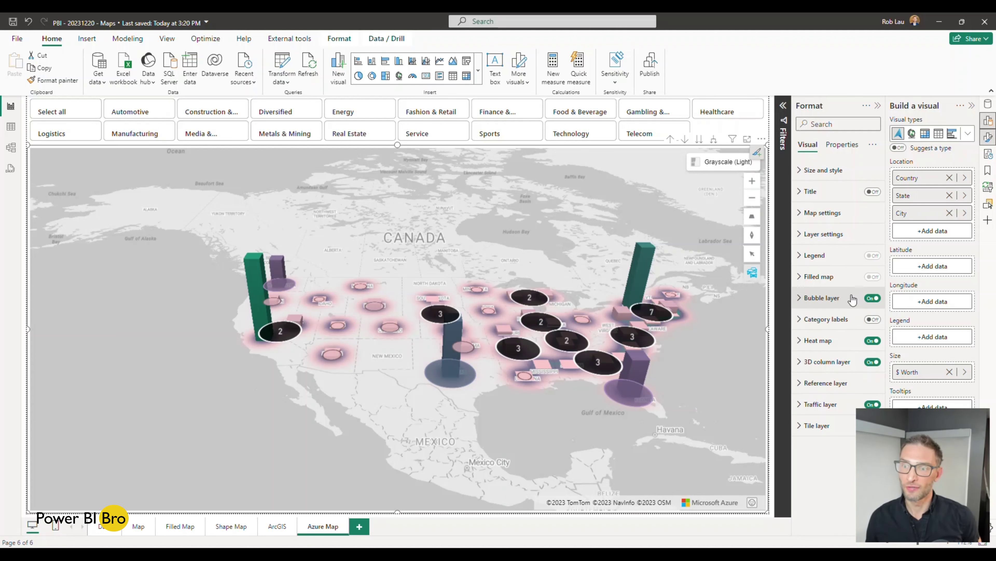
{"action": "left_click", "coordinate": [872, 341]}
{"action": "left_click", "coordinate": [873, 361]}
{"action": "left_click", "coordinate": [872, 404]}
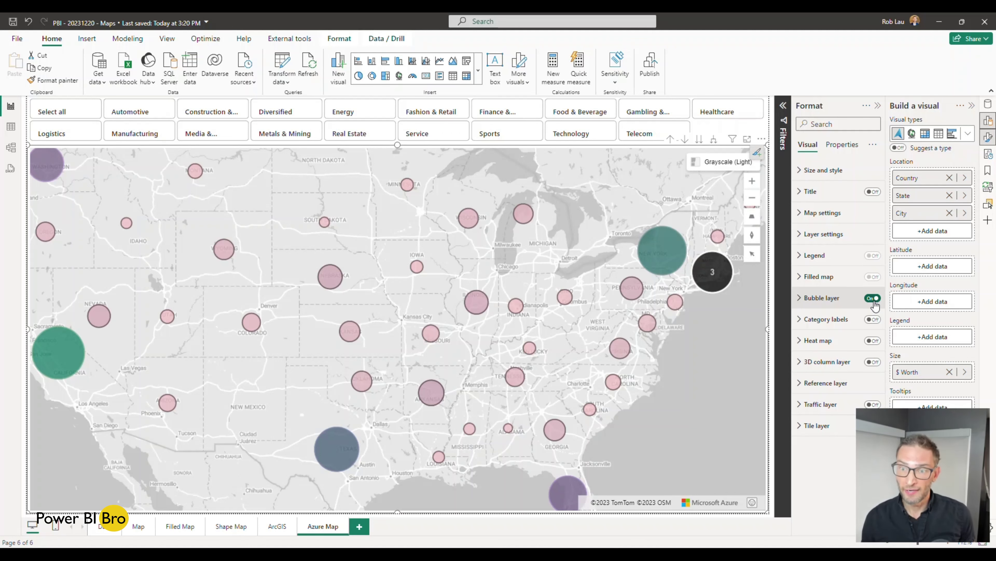
Step: Examine how the Azure map's bubbles cluster at different zoom levels over the United States
{"action": "scroll", "coordinate": [663, 306], "scroll_direction": "down", "scroll_amount": 3}
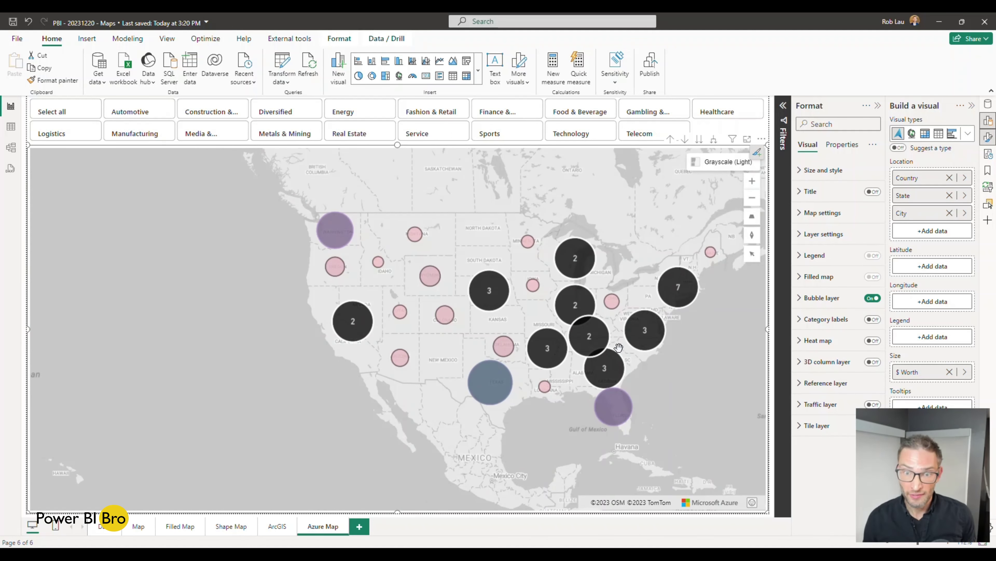
{"action": "mouse_move", "coordinate": [606, 343]}
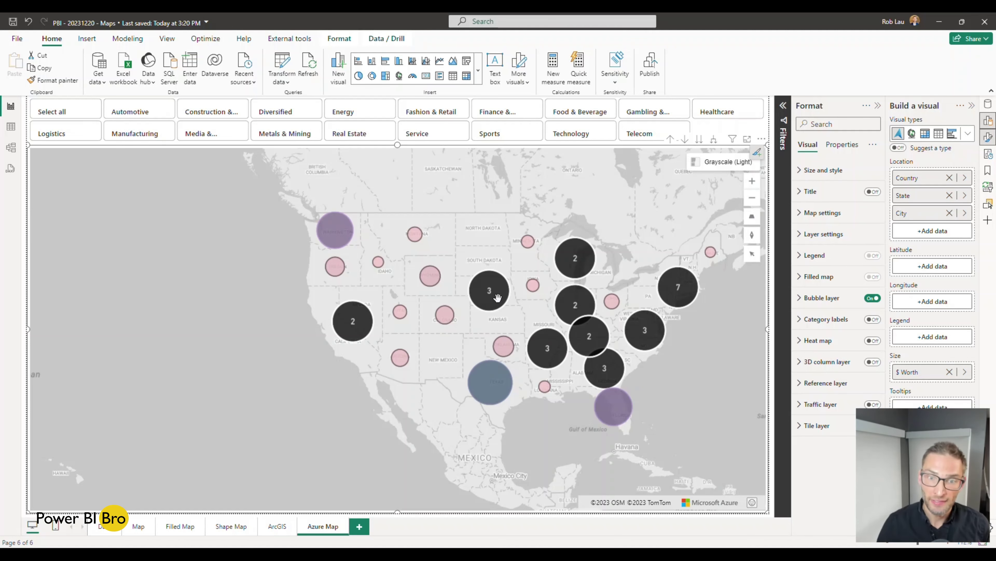
{"action": "scroll", "coordinate": [490, 291], "scroll_direction": "up", "scroll_amount": 2}
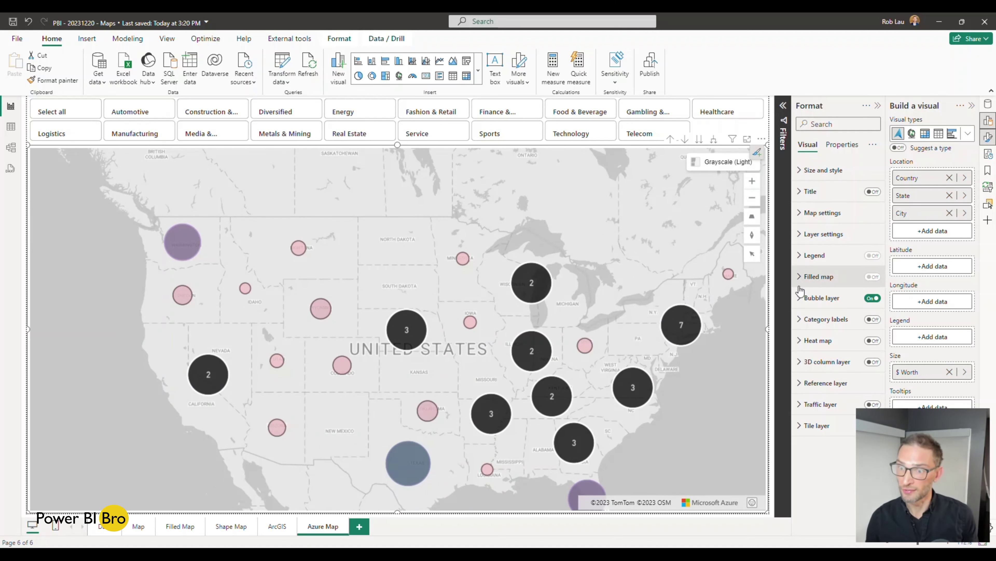
Step: Turn off the Bubble layer, turn on the Heat map and show its Size settings
{"action": "left_click", "coordinate": [873, 298]}
{"action": "left_click", "coordinate": [872, 340]}
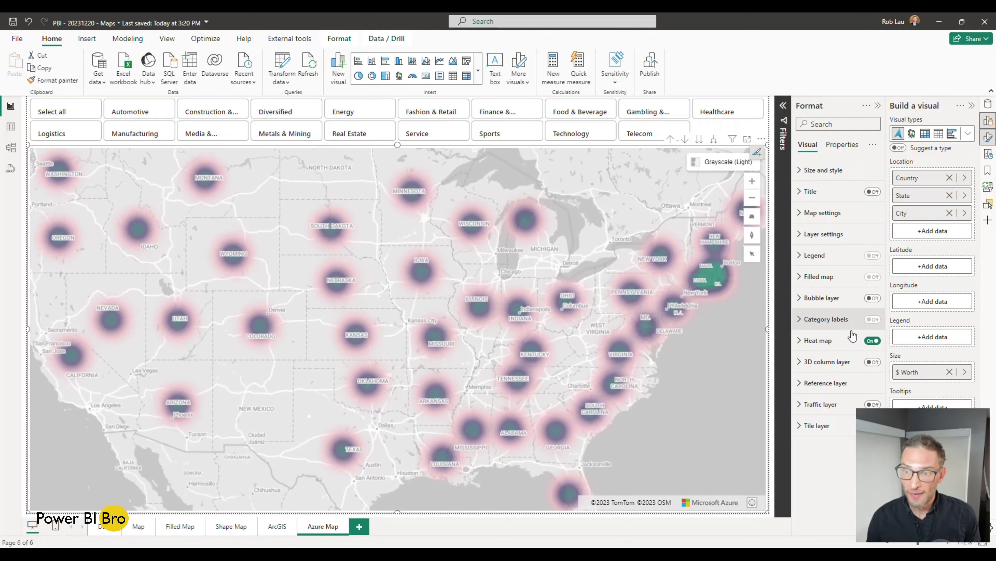
{"action": "left_click", "coordinate": [804, 341]}
{"action": "scroll", "coordinate": [808, 334], "scroll_direction": "down", "scroll_amount": 2}
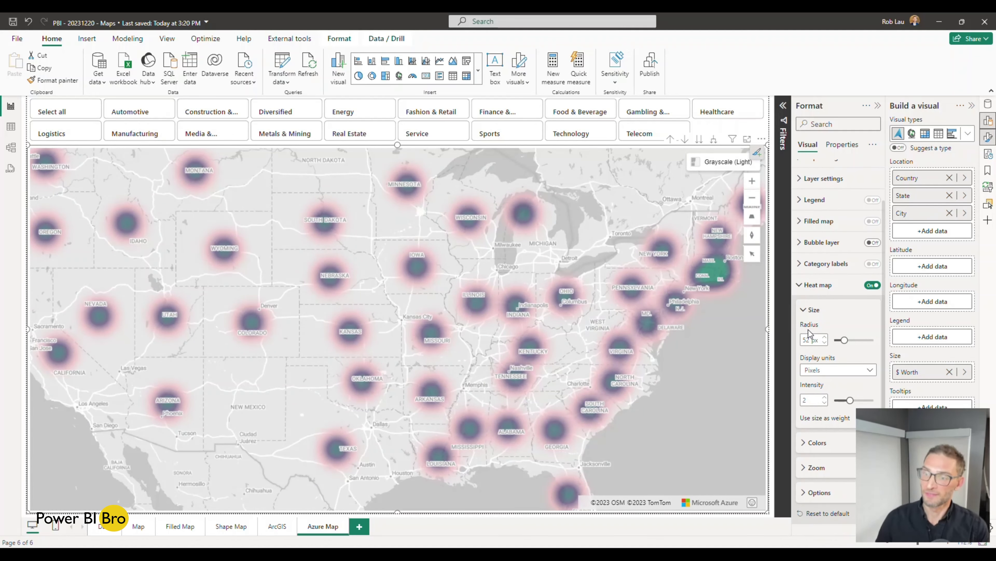
{"action": "scroll", "coordinate": [808, 334], "scroll_direction": "down", "scroll_amount": 2}
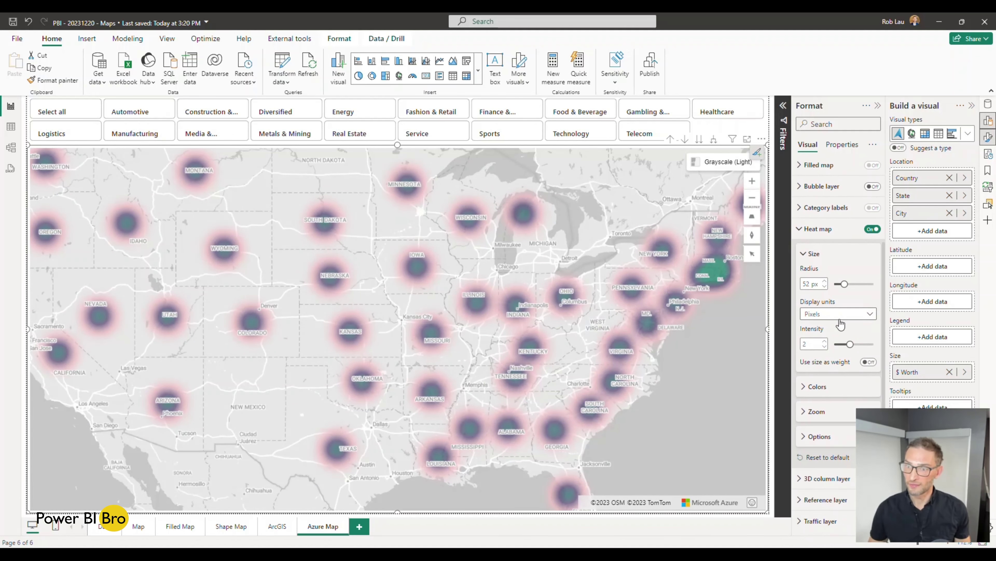
Step: Show the heat map's gradient colors and set its intensity to 3, then collapse its settings
{"action": "left_click", "coordinate": [820, 386]}
{"action": "scroll", "coordinate": [824, 377], "scroll_direction": "down", "scroll_amount": 3}
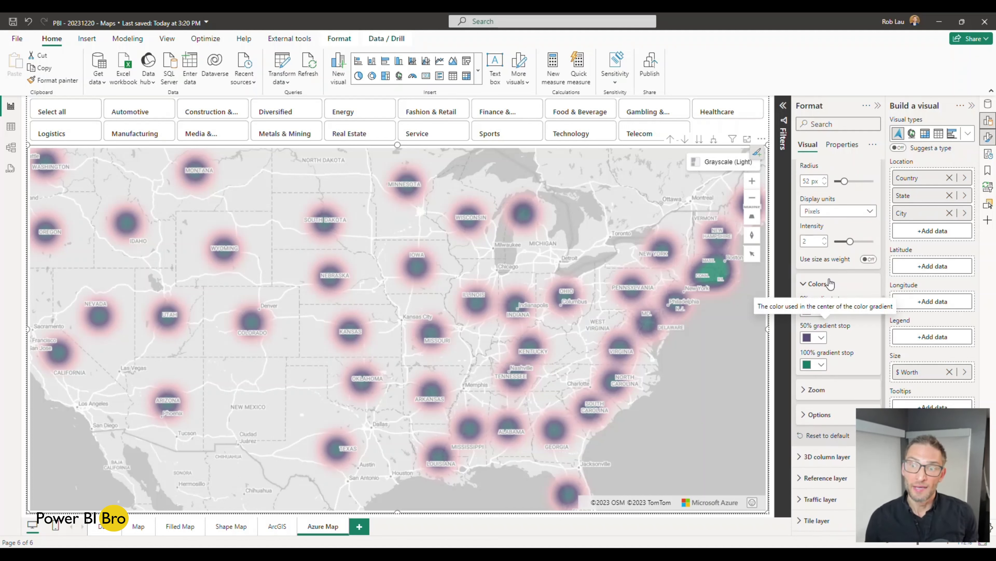
{"action": "left_click_drag", "start_coordinate": [849, 241], "coordinate": [857, 241]}
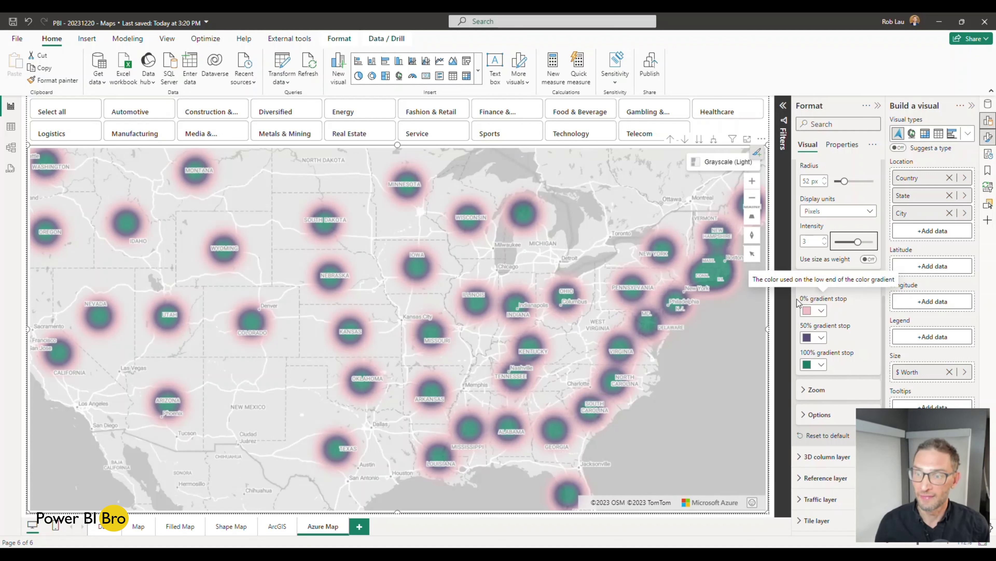
{"action": "scroll", "coordinate": [801, 239], "scroll_direction": "up", "scroll_amount": 3}
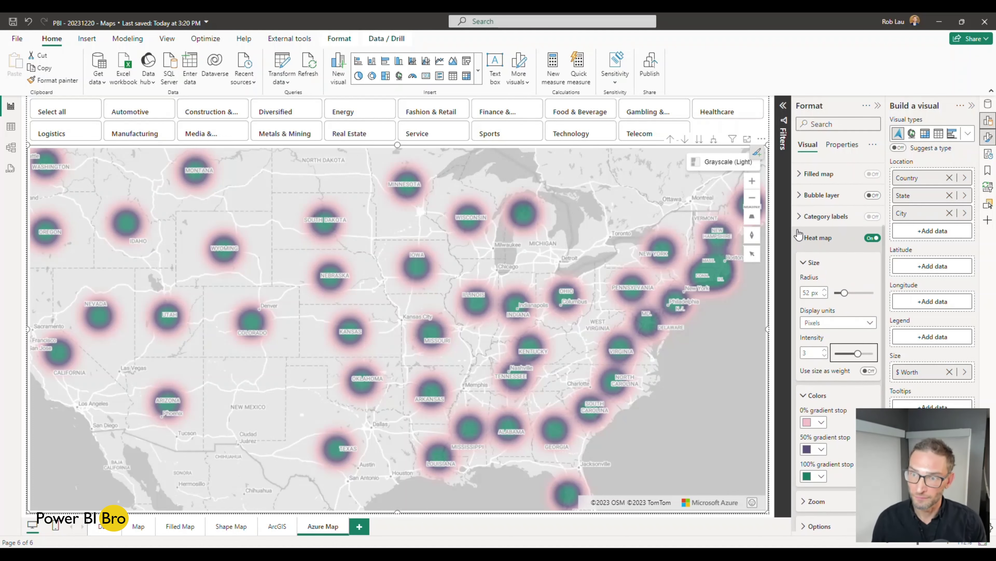
{"action": "left_click", "coordinate": [799, 235]}
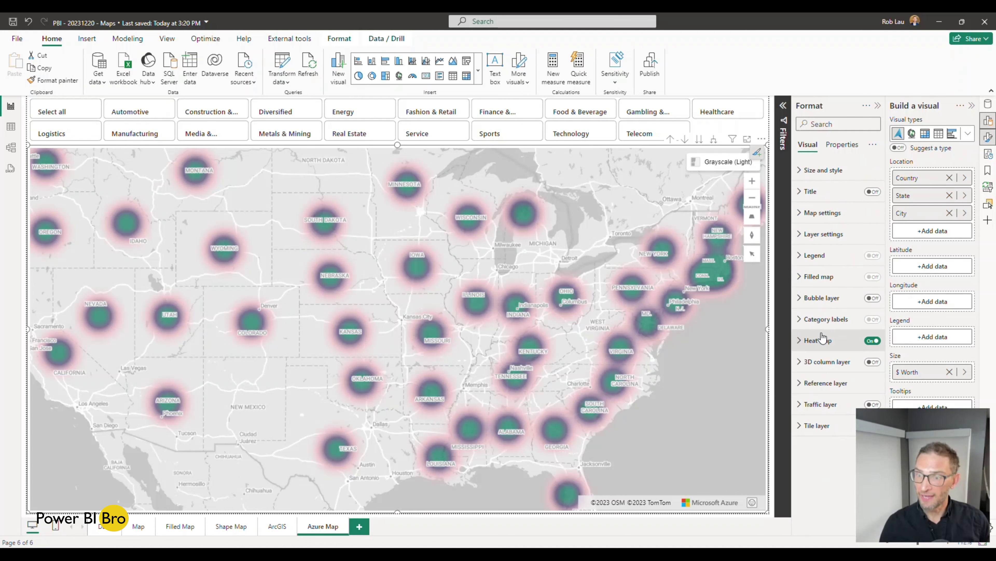
Step: Turn off the Heat map, and turn on the Bubble layer and the 3D column layer
{"action": "left_click", "coordinate": [872, 340]}
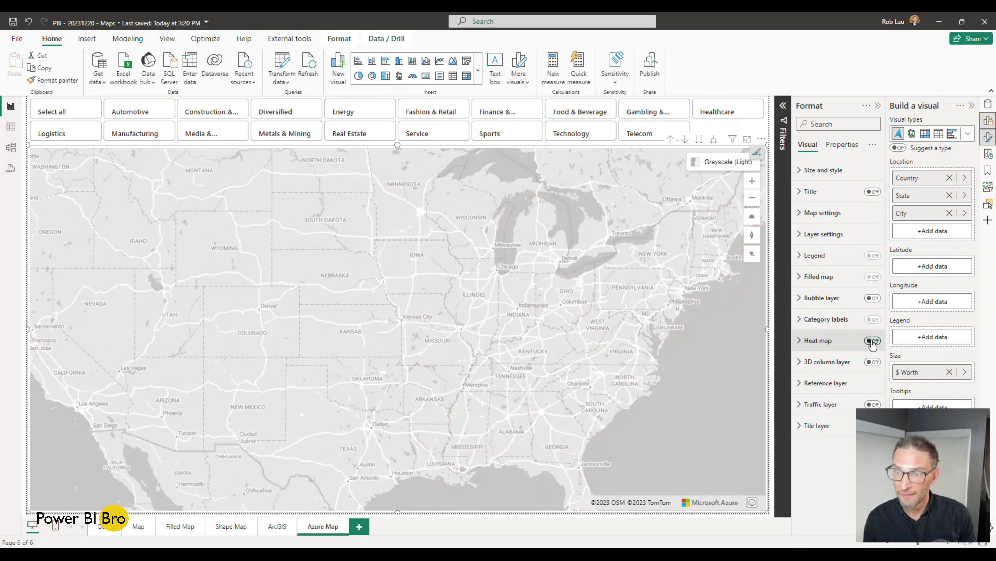
{"action": "left_click", "coordinate": [872, 298]}
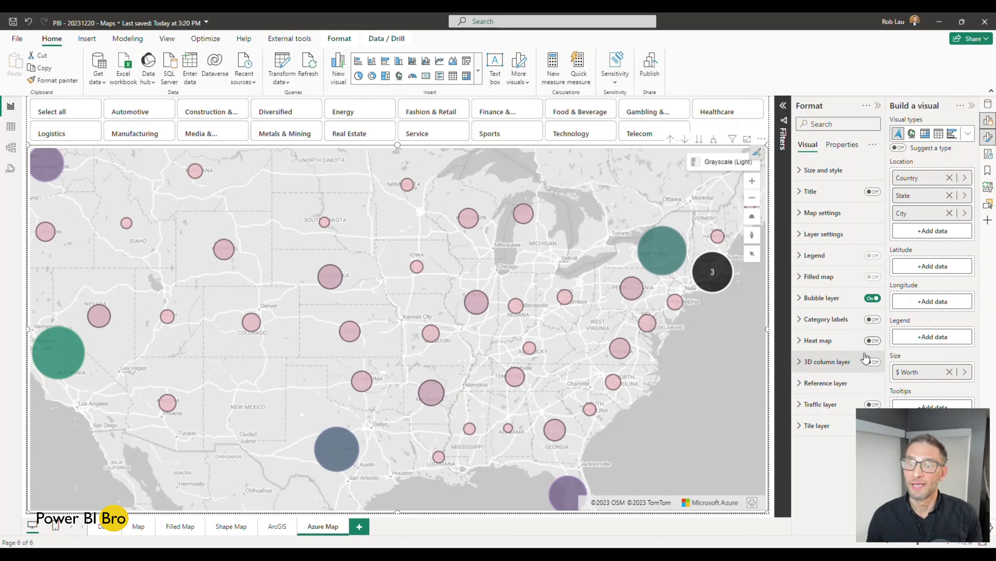
{"action": "left_click", "coordinate": [816, 367]}
{"action": "left_click", "coordinate": [869, 362]}
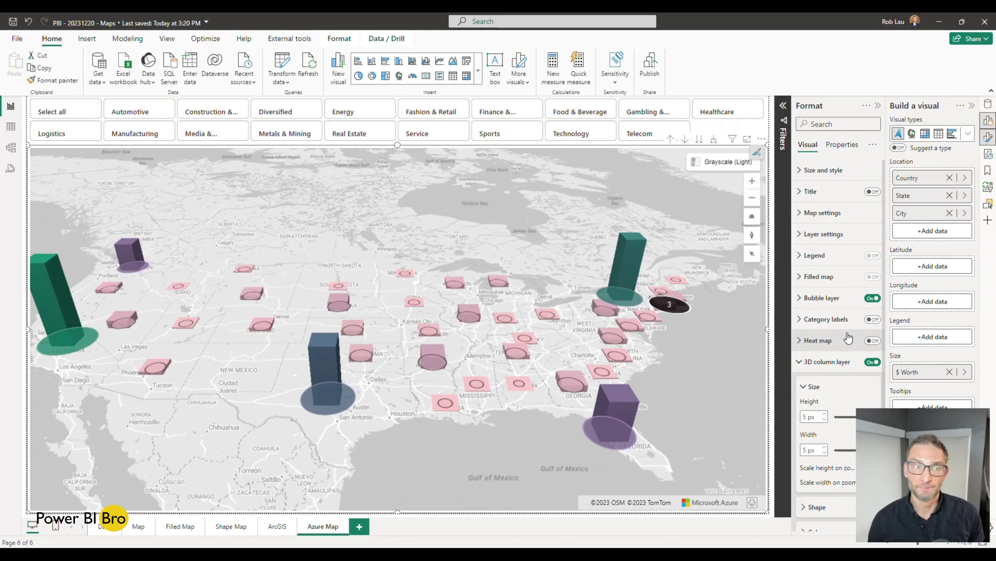
Step: Set the 3D column layer's width to 1 px and then to 2 px
{"action": "scroll", "coordinate": [840, 329], "scroll_direction": "down", "scroll_amount": 2}
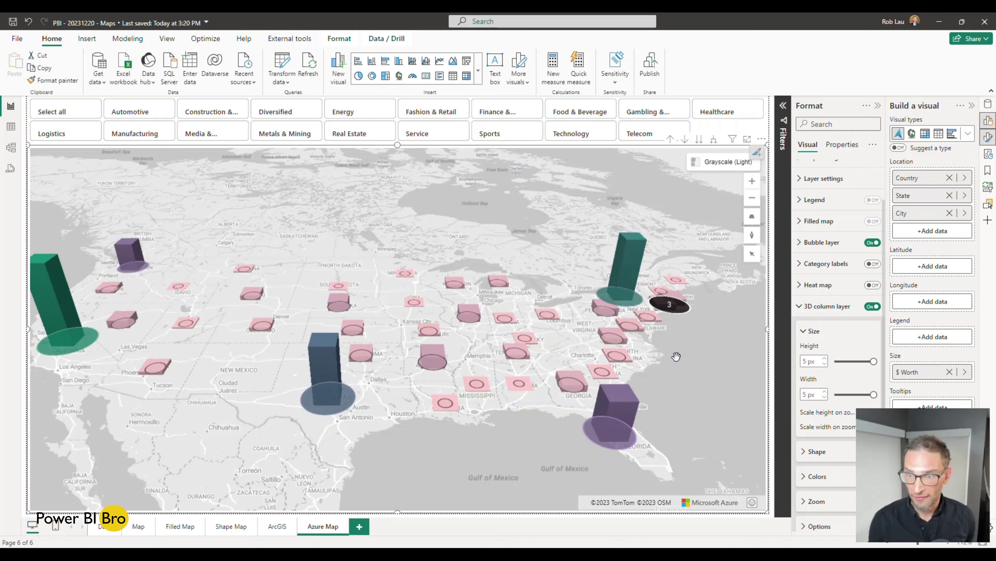
{"action": "scroll", "coordinate": [797, 355], "scroll_direction": "down", "scroll_amount": 3}
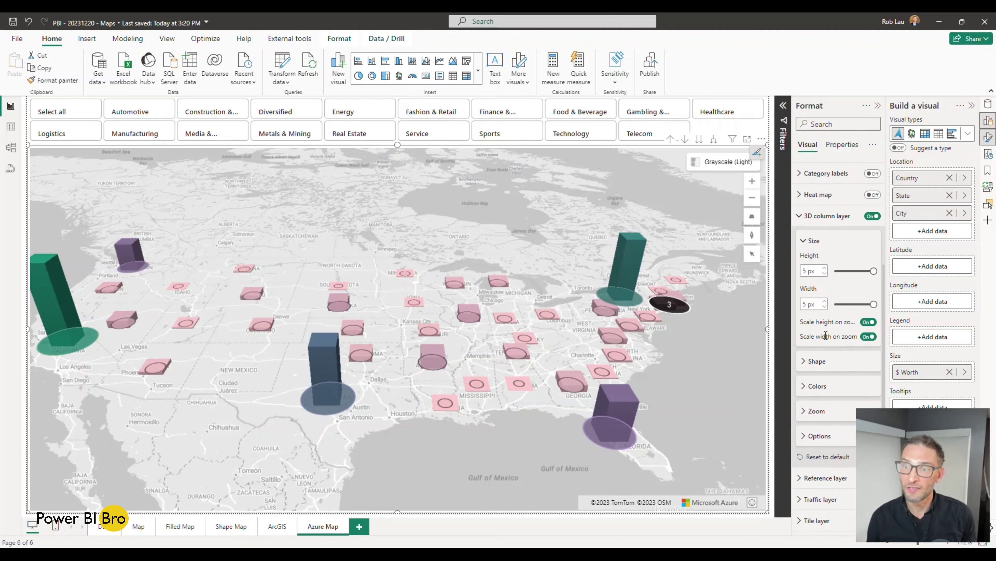
{"action": "left_click_drag", "start_coordinate": [874, 271], "coordinate": [842, 304]}
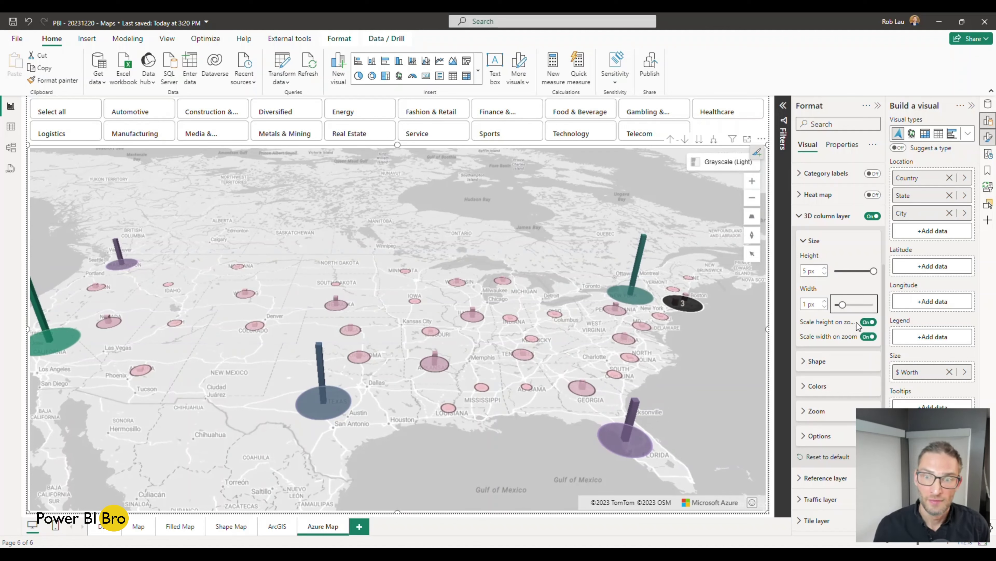
{"action": "left_click_drag", "start_coordinate": [844, 302], "coordinate": [850, 304]}
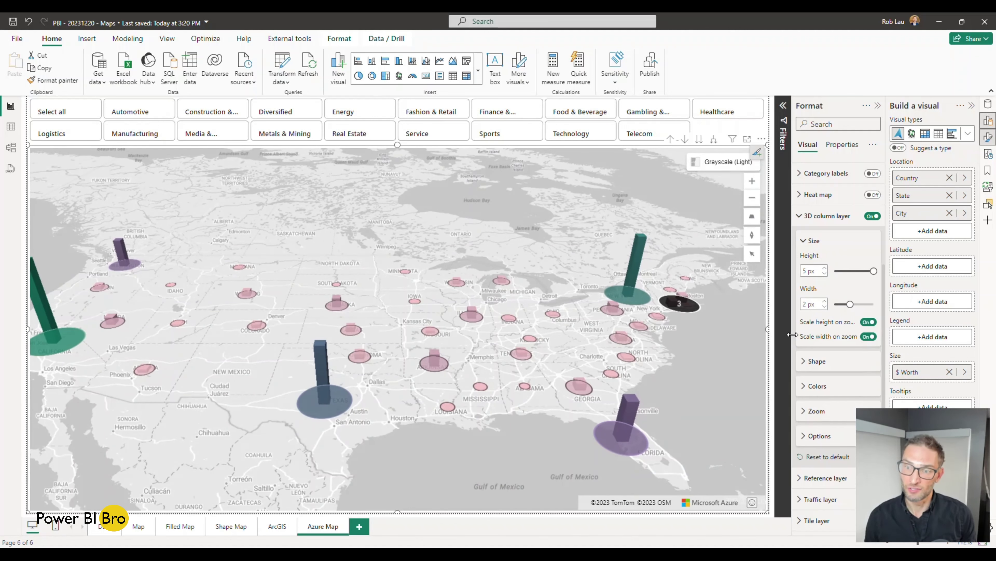
Step: Change the 3D columns' shape style to Cylinder and set their width to 5 px
{"action": "left_click", "coordinate": [817, 361]}
{"action": "scroll", "coordinate": [821, 353], "scroll_direction": "down", "scroll_amount": 3}
{"action": "left_click", "coordinate": [824, 328]}
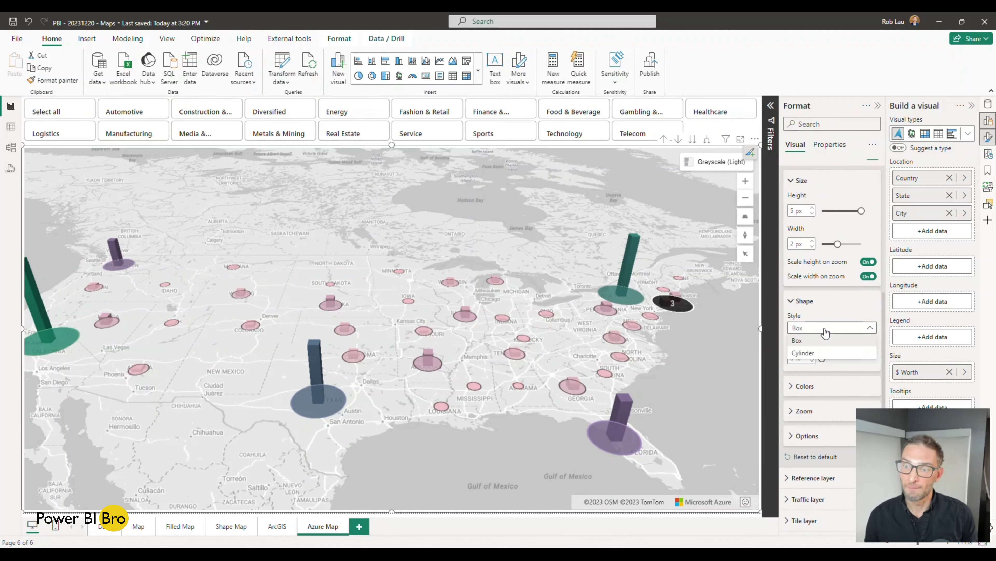
{"action": "left_click", "coordinate": [813, 348]}
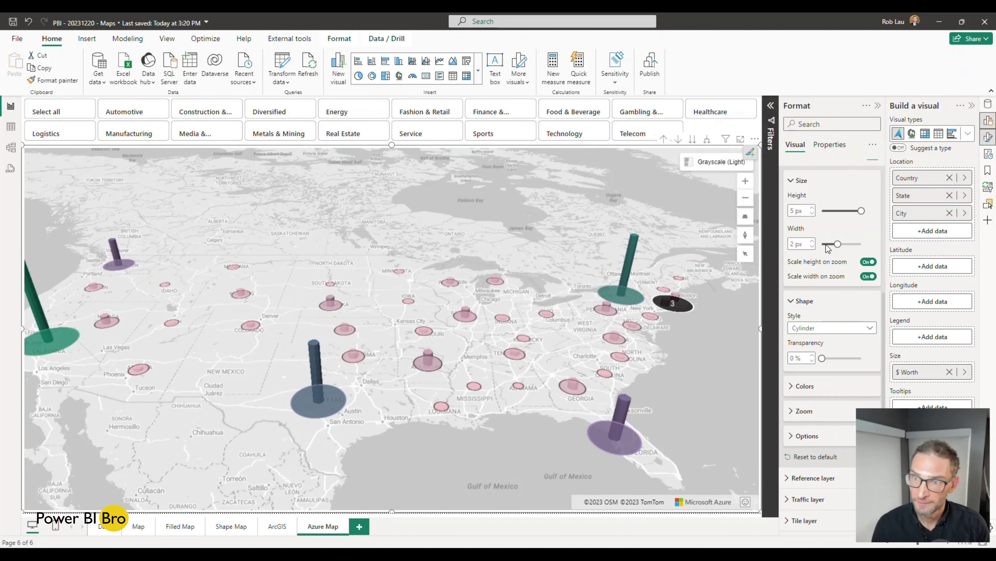
{"action": "left_click_drag", "start_coordinate": [838, 244], "coordinate": [860, 245]}
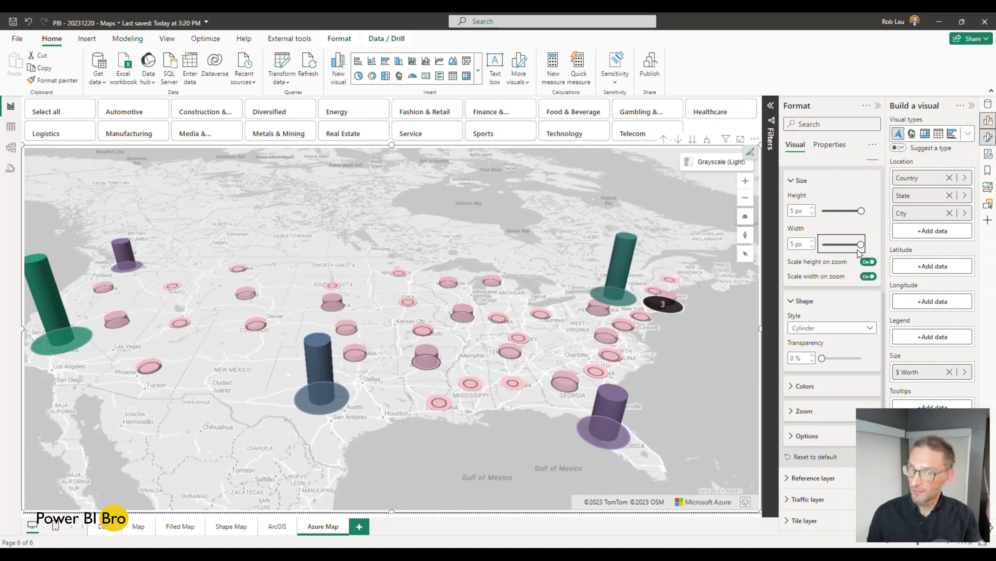
Step: Review the 3D column layer's Colors with its conditional formatting, its Zoom and its Options, and collapse the reviewed sections
{"action": "left_click", "coordinate": [804, 386]}
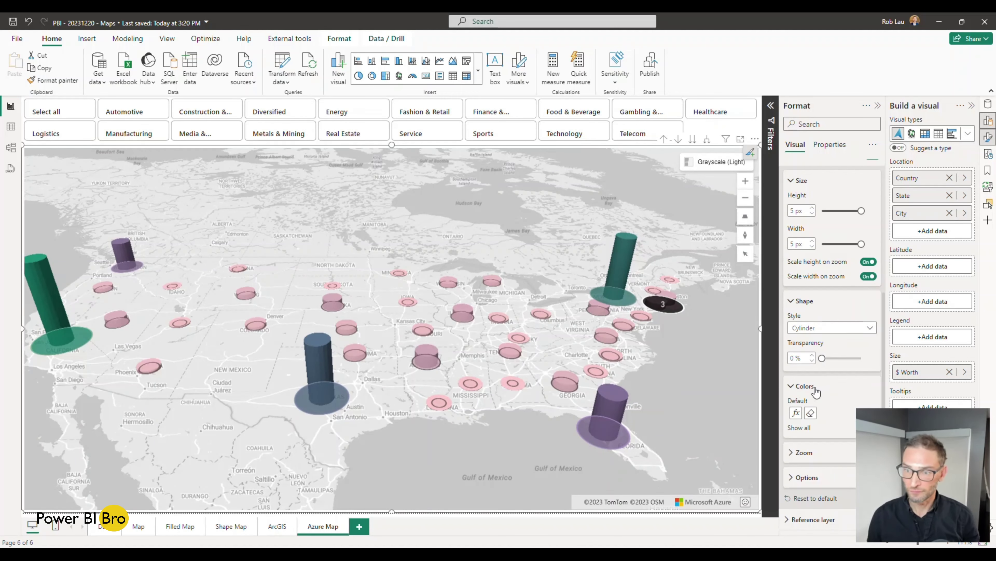
{"action": "scroll", "coordinate": [806, 376], "scroll_direction": "down", "scroll_amount": 1}
{"action": "left_click", "coordinate": [804, 371]}
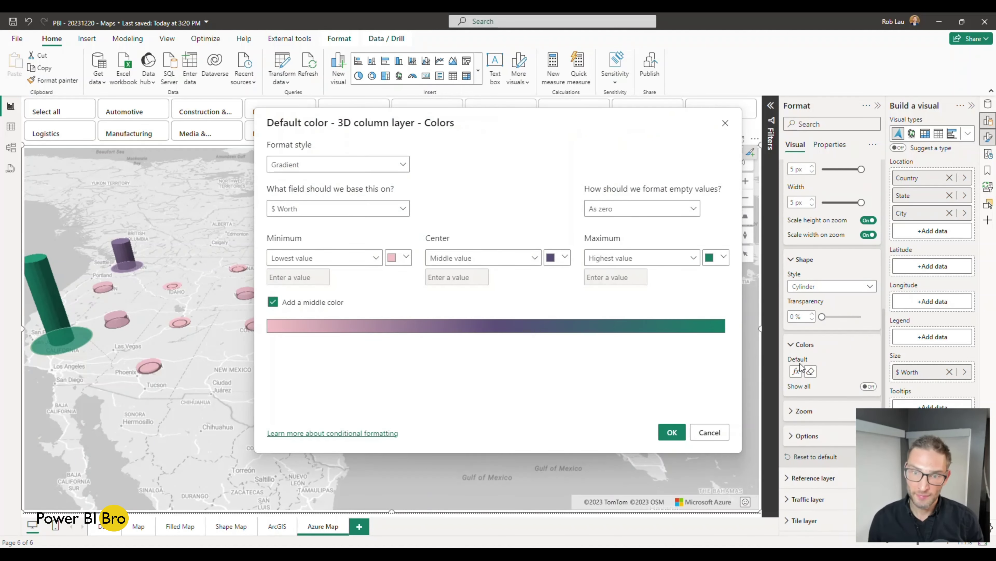
{"action": "left_click", "coordinate": [711, 434]}
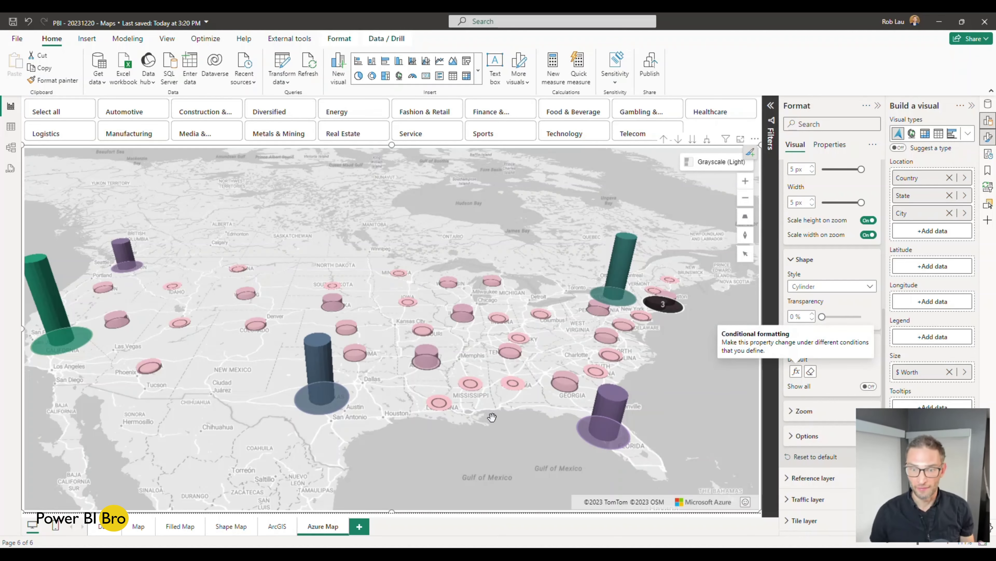
{"action": "left_click", "coordinate": [804, 412]}
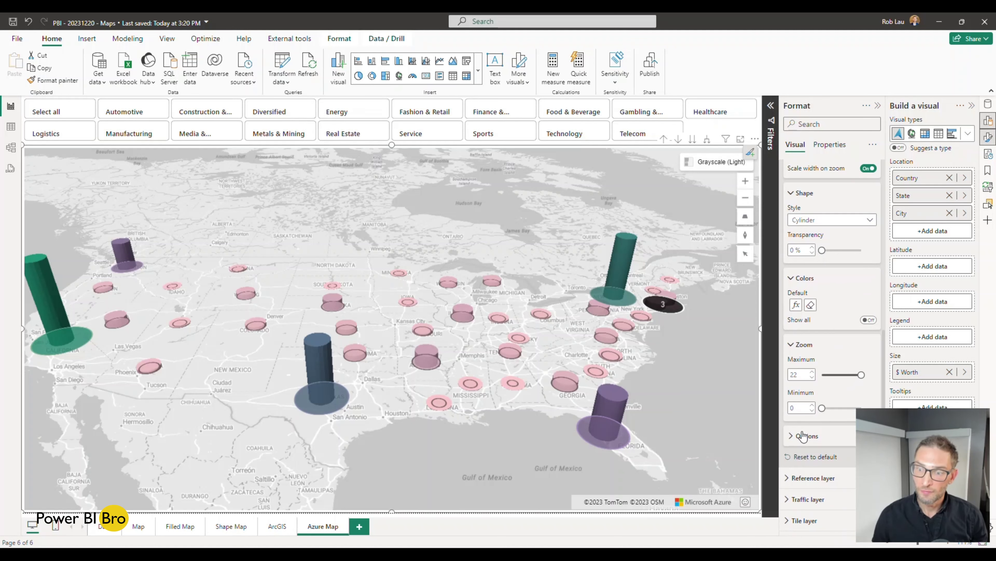
{"action": "left_click", "coordinate": [803, 435]}
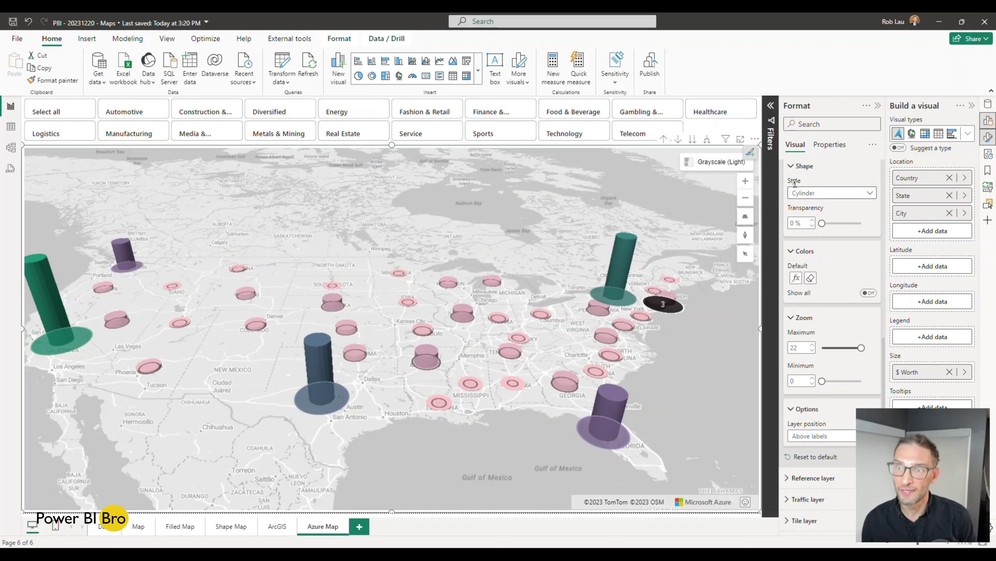
{"action": "left_click", "coordinate": [793, 252]}
{"action": "left_click", "coordinate": [793, 252]}
{"action": "left_click", "coordinate": [794, 317]}
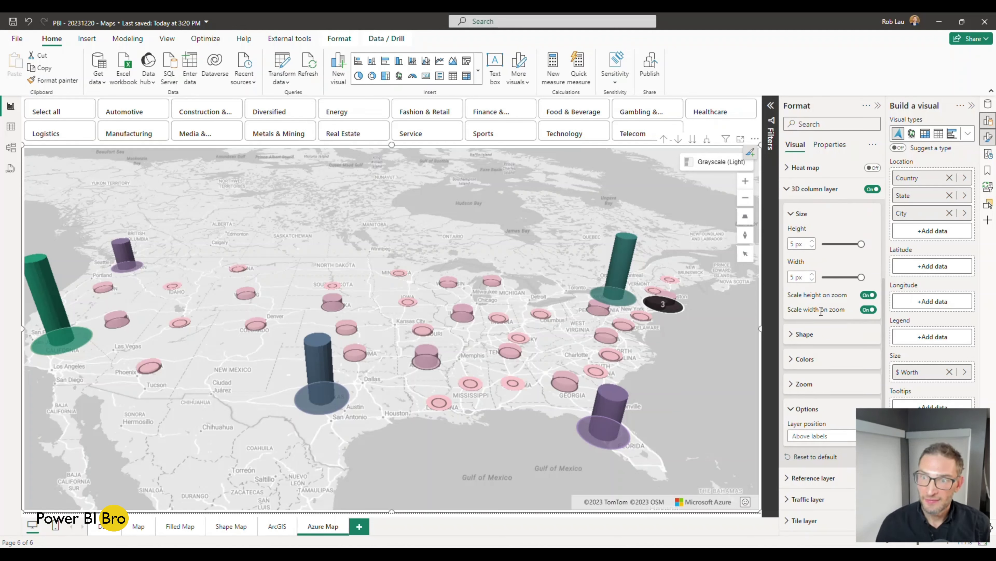
Step: Show the Azure map's Reference layer settings alongside those of the 3D column layer
{"action": "left_click", "coordinate": [783, 189]}
{"action": "left_click", "coordinate": [792, 191]}
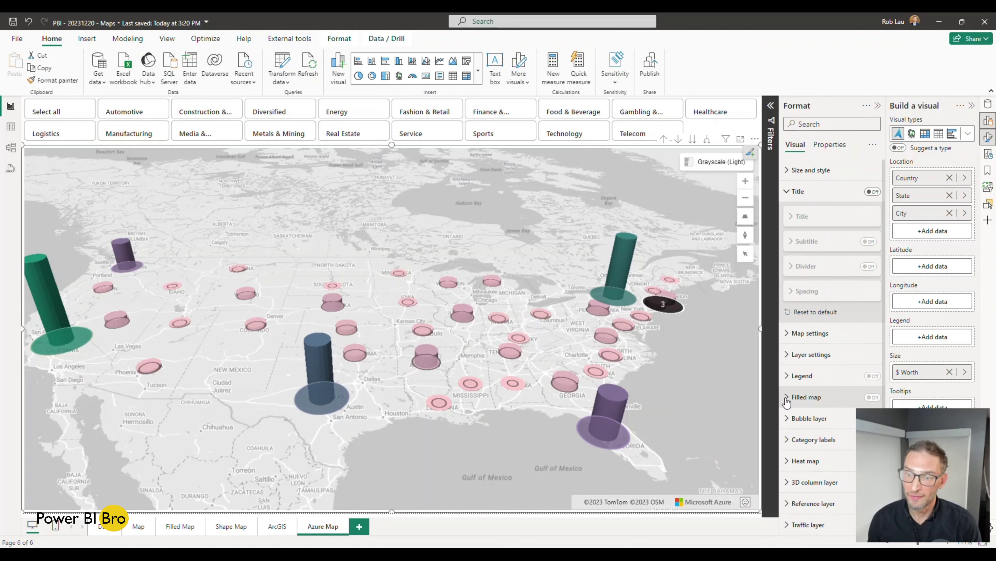
{"action": "scroll", "coordinate": [826, 431], "scroll_direction": "down", "scroll_amount": 1}
{"action": "left_click", "coordinate": [801, 458]}
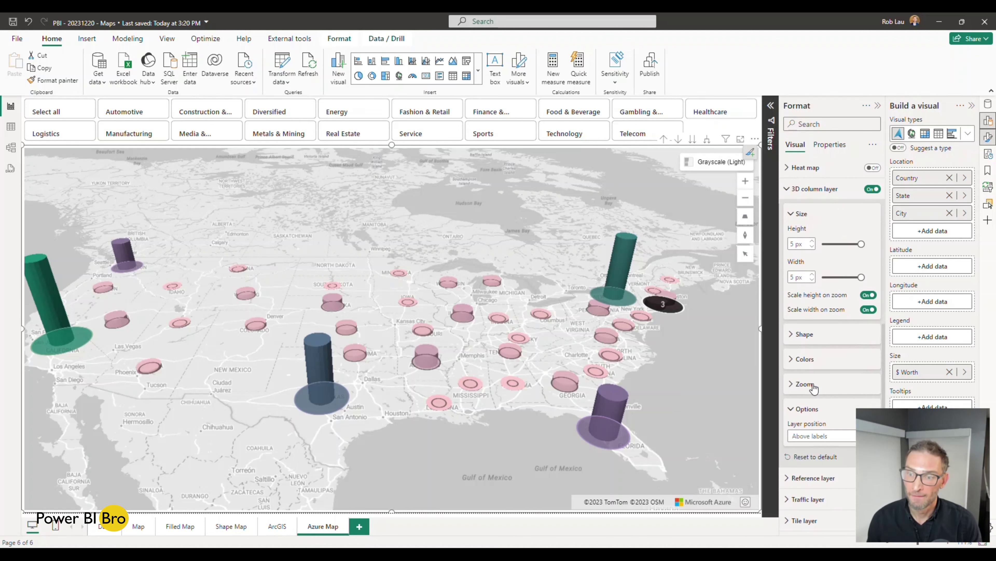
{"action": "left_click", "coordinate": [788, 479]}
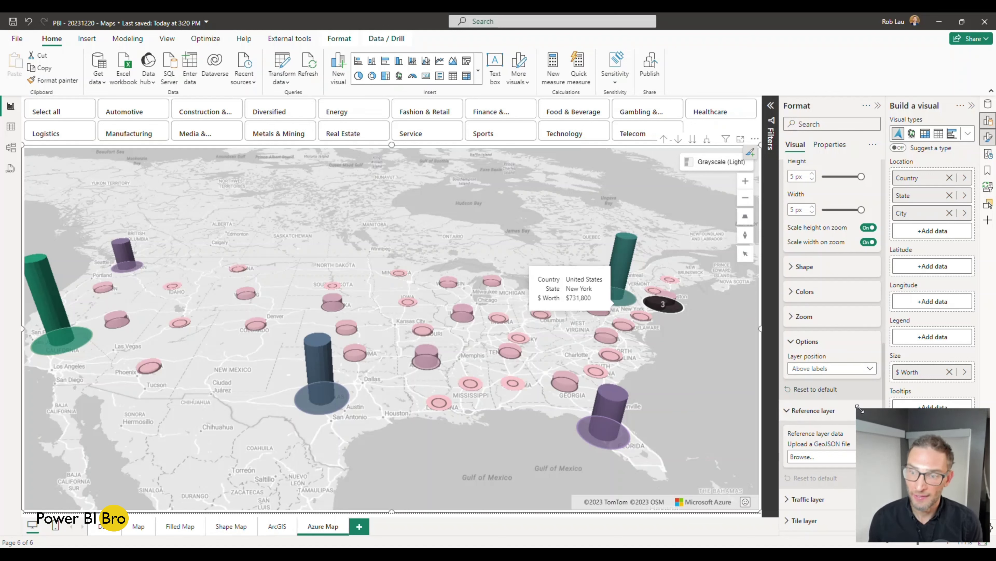
Step: Try the Below labels and Below roads layer positions for the 3D column layer
{"action": "left_click", "coordinate": [847, 368]}
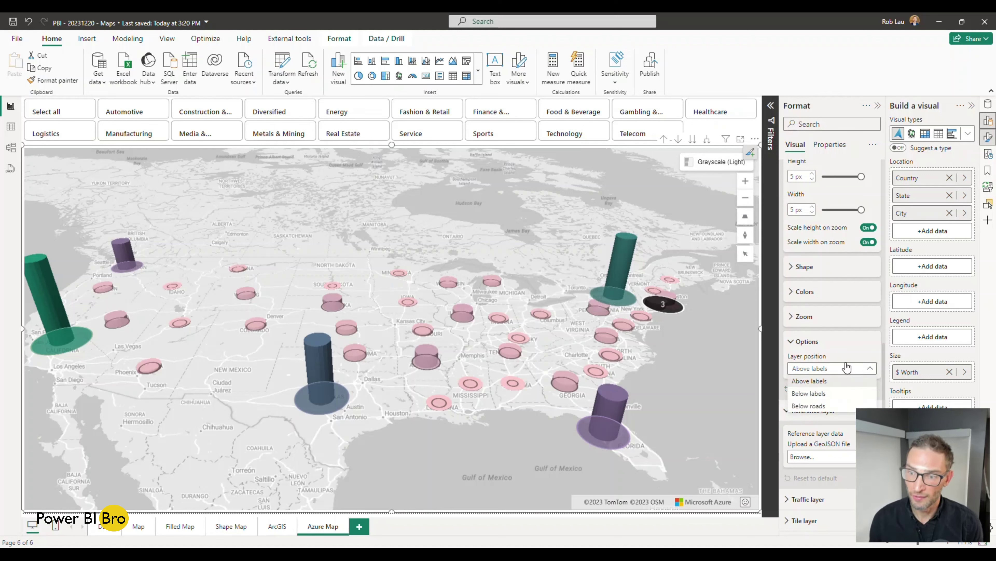
{"action": "left_click", "coordinate": [828, 393]}
{"action": "left_click", "coordinate": [816, 369]}
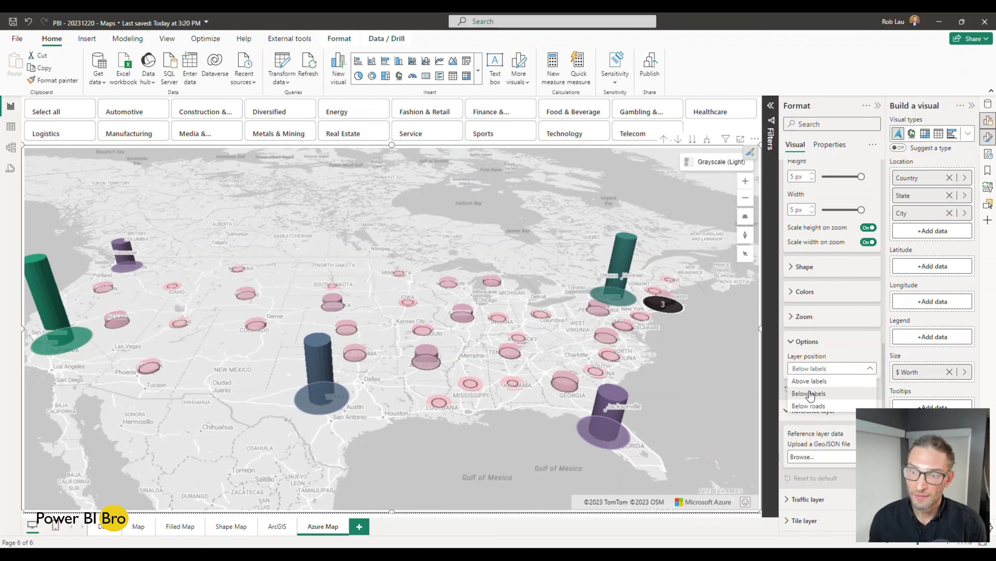
{"action": "left_click", "coordinate": [812, 408]}
{"action": "left_click", "coordinate": [832, 368]}
{"action": "left_click", "coordinate": [827, 393]}
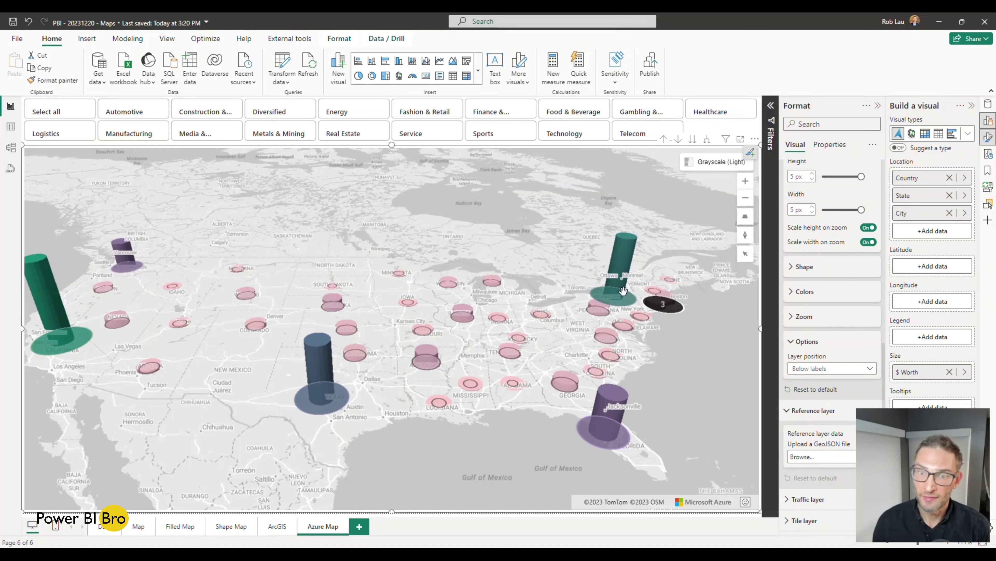
Step: Set the 3D column layer's position to Above labels
{"action": "left_click", "coordinate": [857, 370]}
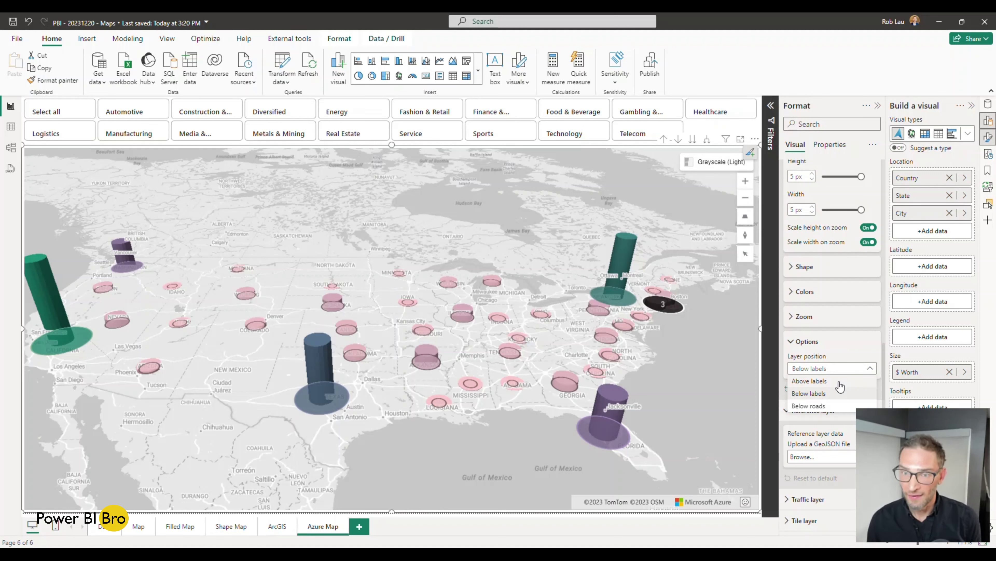
{"action": "left_click", "coordinate": [828, 396]}
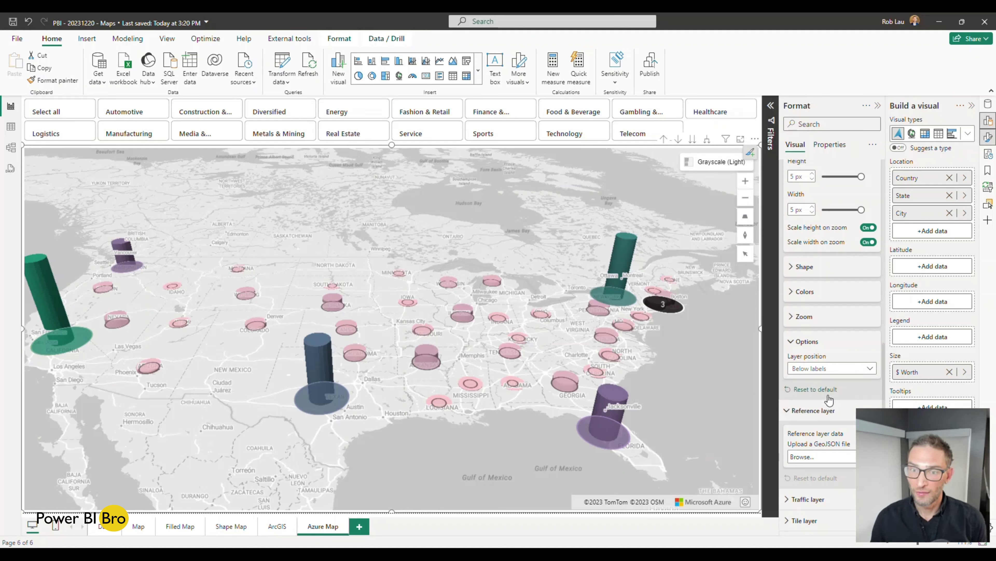
{"action": "left_click", "coordinate": [824, 342]}
{"action": "left_click", "coordinate": [829, 360]}
{"action": "left_click", "coordinate": [828, 368]}
{"action": "left_click", "coordinate": [825, 386]}
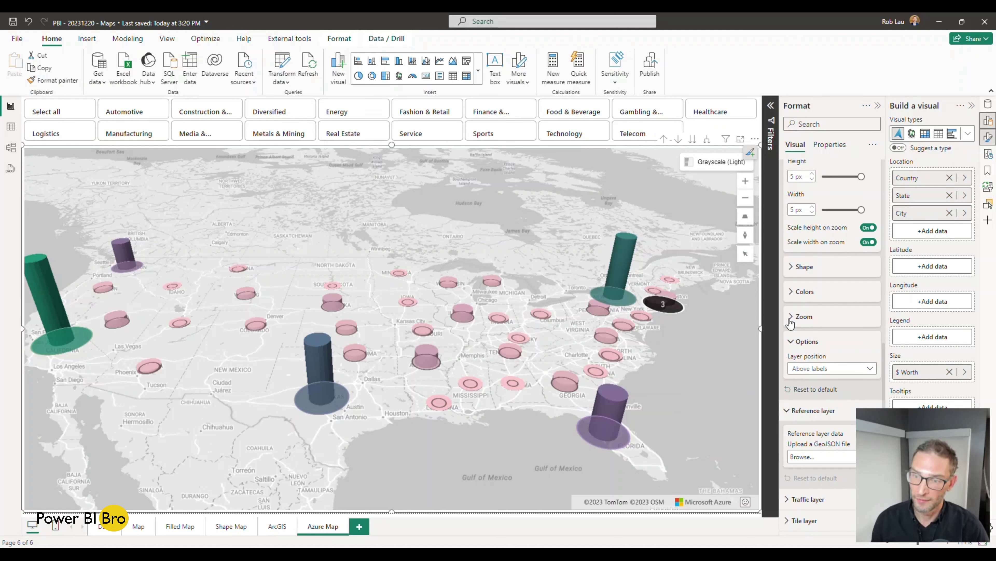
Step: Collapse the 3D column layer and Reference layer settings of the Azure map
{"action": "scroll", "coordinate": [805, 227], "scroll_direction": "up", "scroll_amount": 3}
{"action": "left_click", "coordinate": [802, 231]}
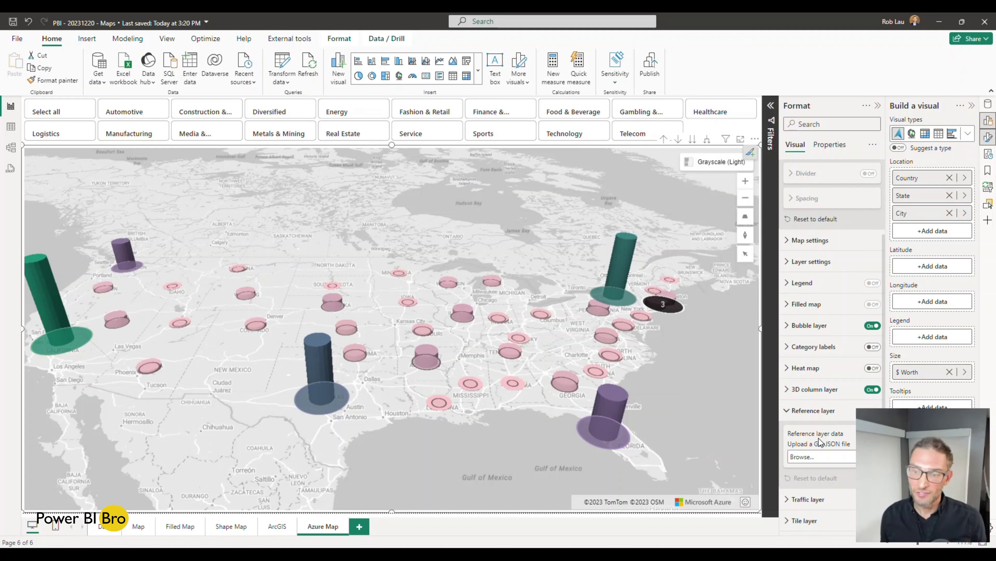
{"action": "left_click", "coordinate": [788, 409]}
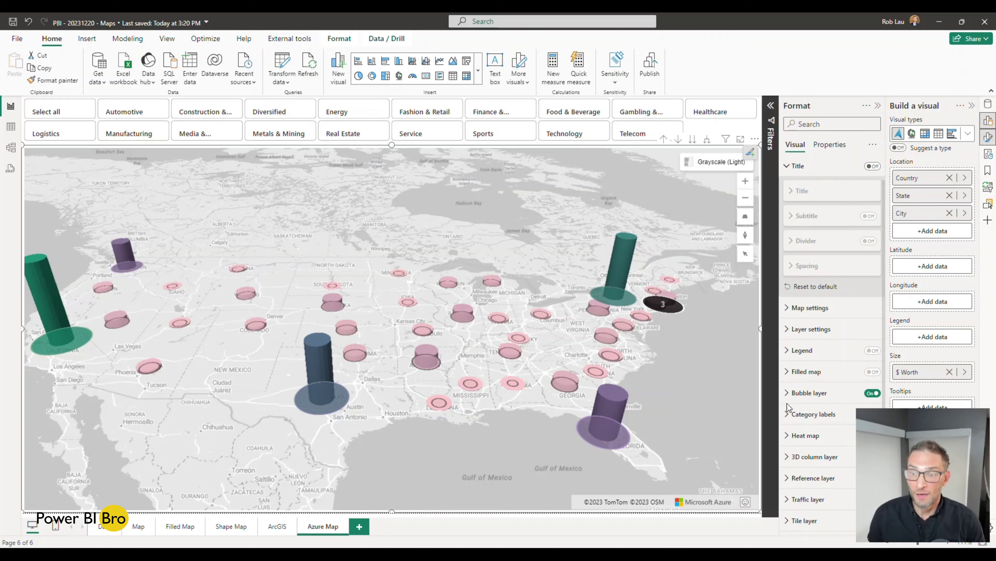
Step: Show the Azure map's Traffic layer settings, collapse the Title section and turn on the Traffic layer
{"action": "left_click", "coordinate": [800, 499]}
{"action": "scroll", "coordinate": [804, 397], "scroll_direction": "down", "scroll_amount": 2}
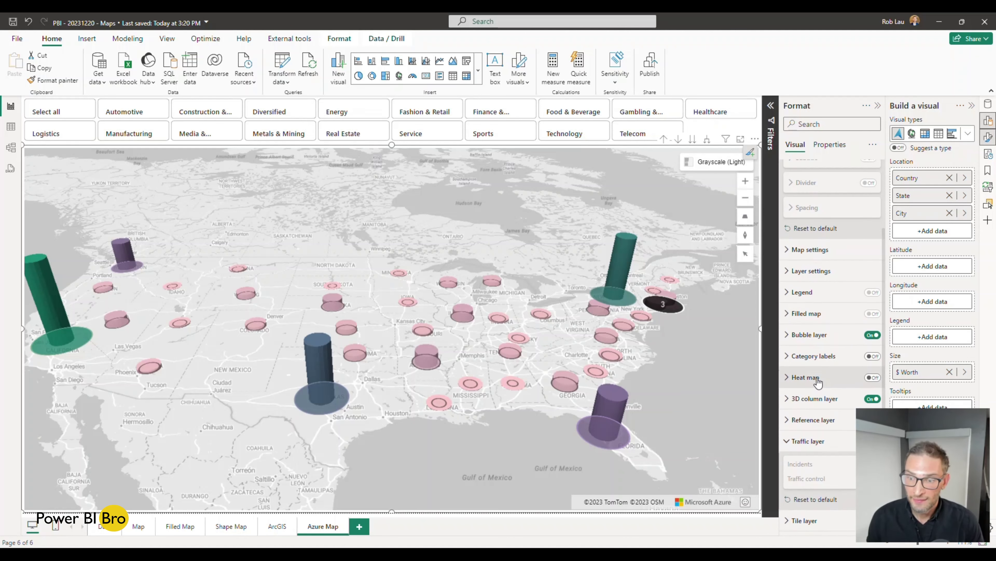
{"action": "scroll", "coordinate": [818, 354], "scroll_direction": "up", "scroll_amount": 3}
{"action": "left_click", "coordinate": [795, 192]}
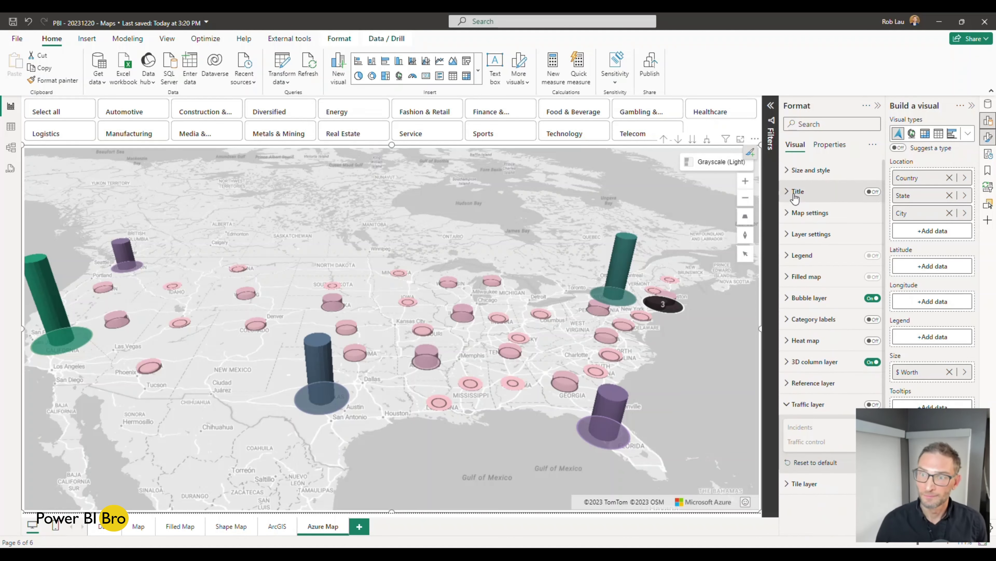
{"action": "left_click", "coordinate": [871, 404]}
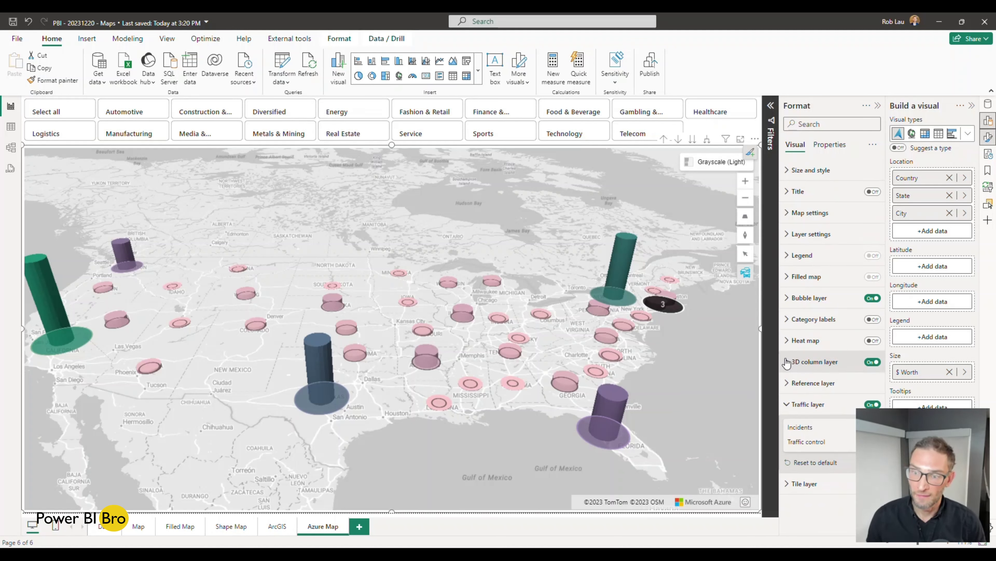
{"action": "left_click", "coordinate": [783, 367]}
{"action": "scroll", "coordinate": [787, 365], "scroll_direction": "down", "scroll_amount": 5}
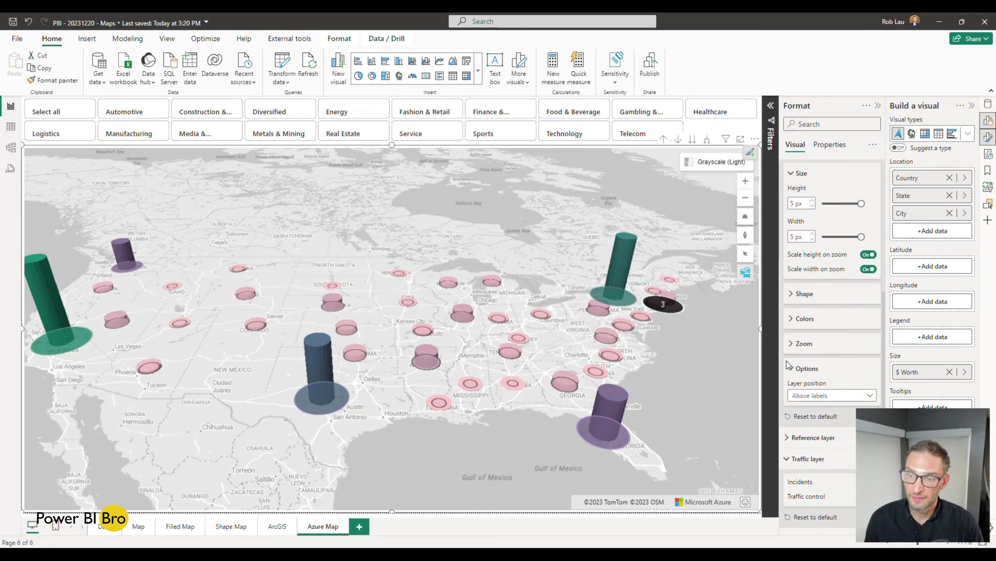
{"action": "left_click", "coordinate": [796, 357]}
{"action": "left_click", "coordinate": [796, 358]}
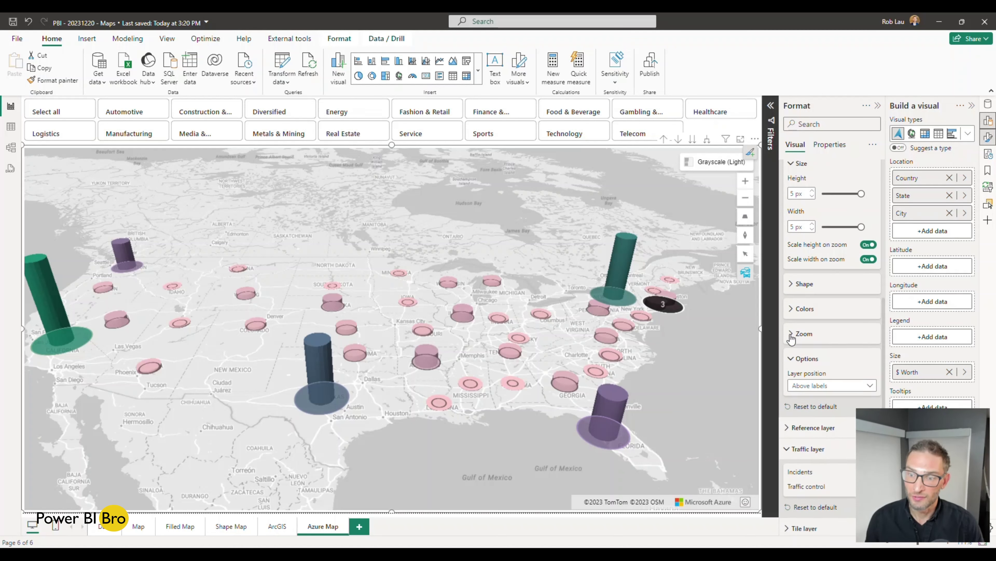
{"action": "scroll", "coordinate": [796, 218], "scroll_direction": "up", "scroll_amount": 3}
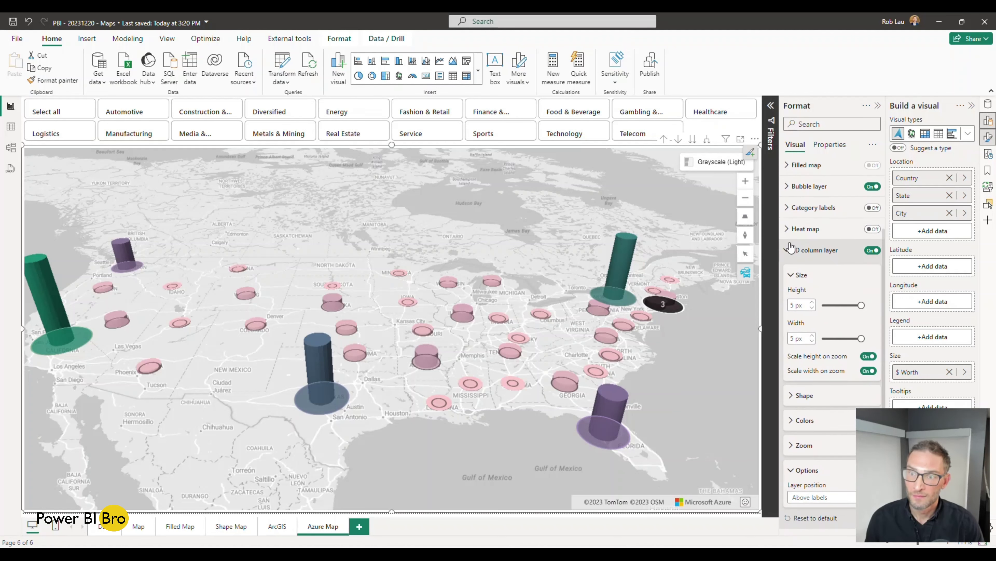
{"action": "left_click", "coordinate": [787, 251]}
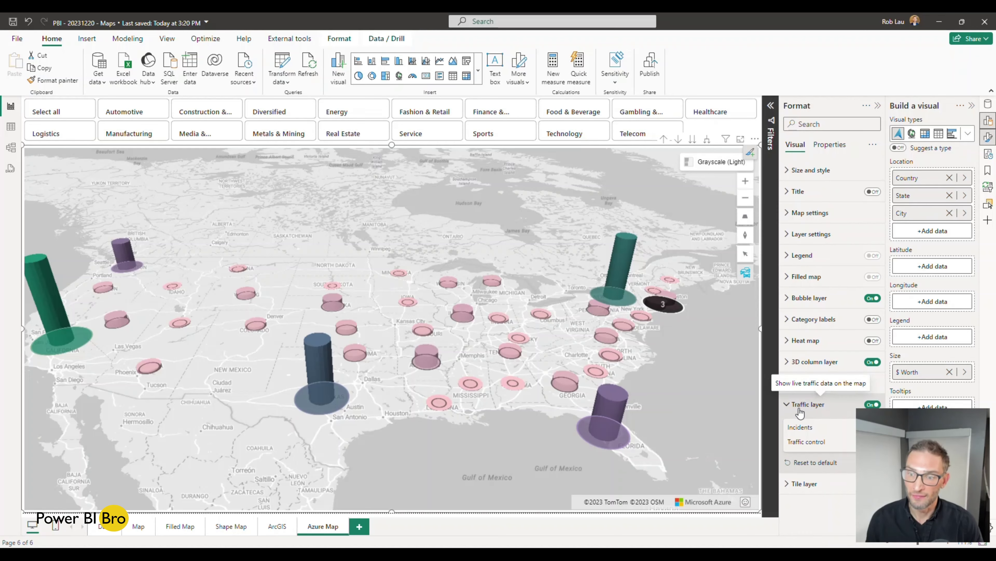
Step: Examine the live traffic flow and incident markers on the Azure map at street level around Asheville and at regional level
{"action": "scroll", "coordinate": [560, 322], "scroll_direction": "up", "scroll_amount": 3}
{"action": "scroll", "coordinate": [560, 322], "scroll_direction": "up", "scroll_amount": 3}
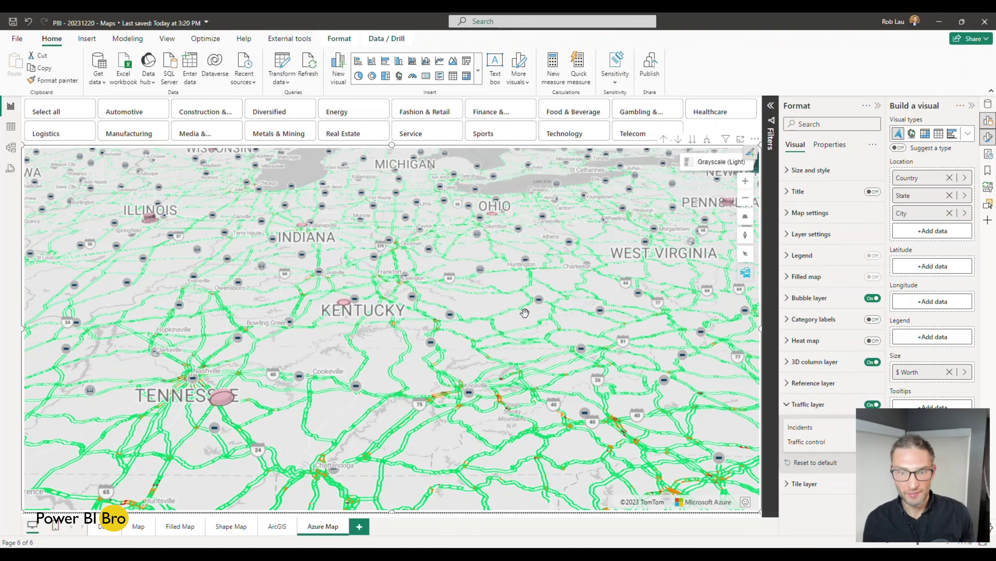
{"action": "scroll", "coordinate": [525, 312], "scroll_direction": "up", "scroll_amount": 3}
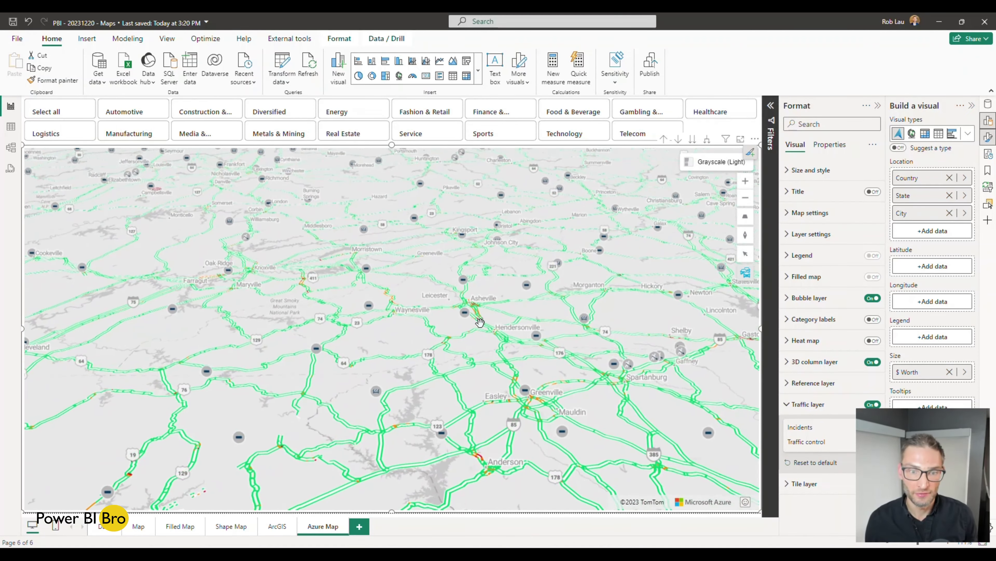
{"action": "scroll", "coordinate": [480, 321], "scroll_direction": "up", "scroll_amount": 3}
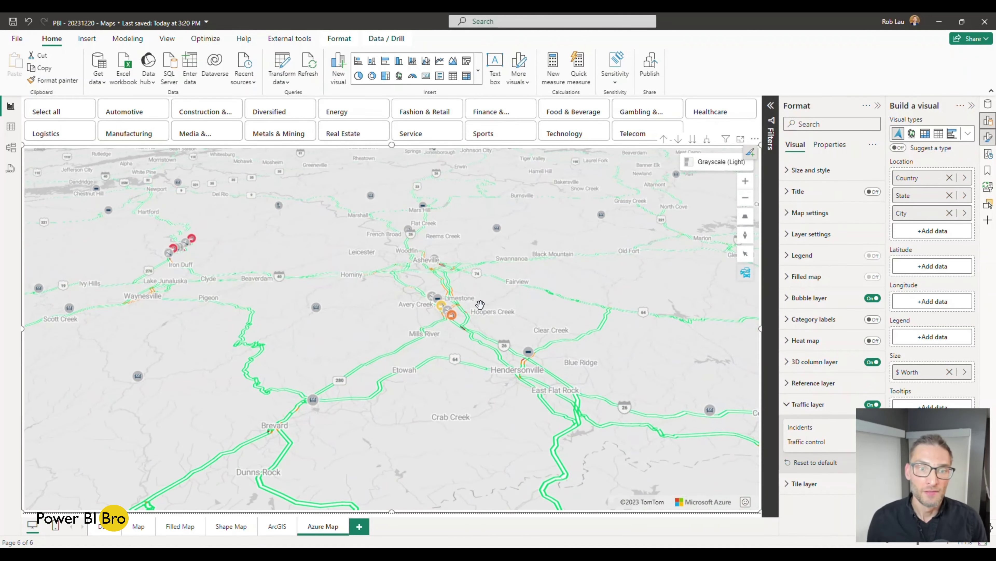
{"action": "left_click_drag", "start_coordinate": [480, 303], "coordinate": [540, 370]}
{"action": "scroll", "coordinate": [555, 353], "scroll_direction": "down", "scroll_amount": 2}
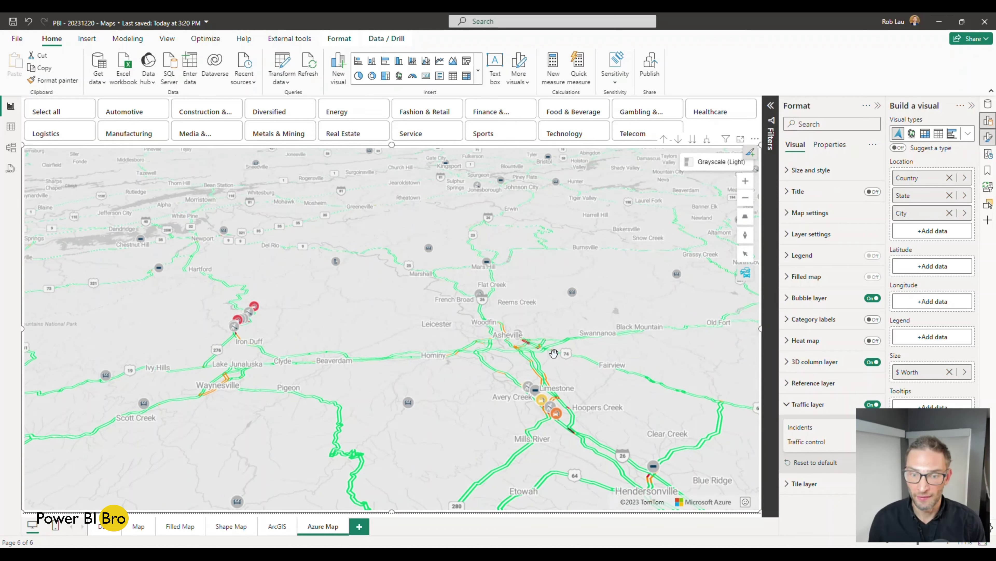
{"action": "scroll", "coordinate": [554, 353], "scroll_direction": "down", "scroll_amount": 3}
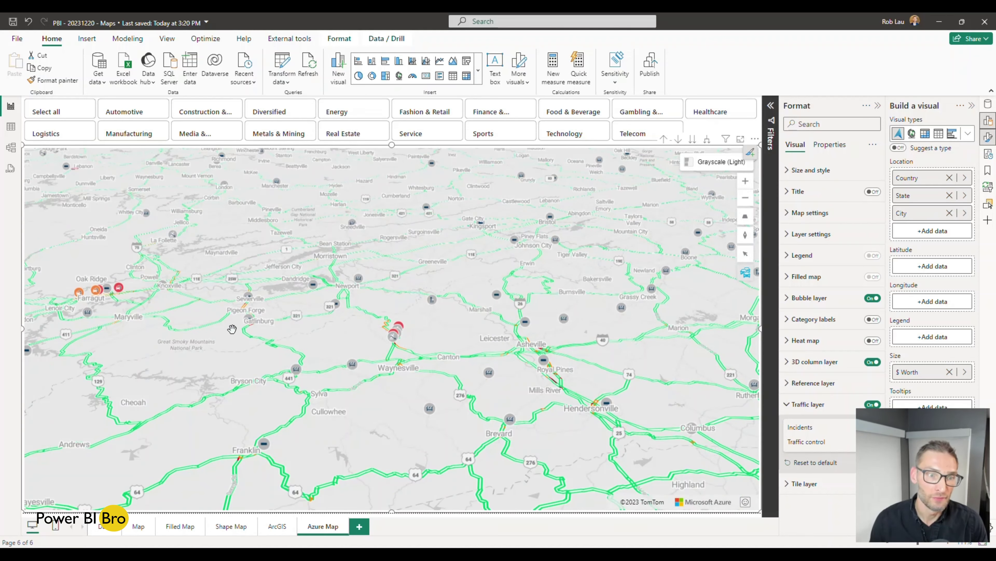
{"action": "scroll", "coordinate": [234, 330], "scroll_direction": "down", "scroll_amount": 2}
{"action": "scroll", "coordinate": [347, 342], "scroll_direction": "down", "scroll_amount": 2}
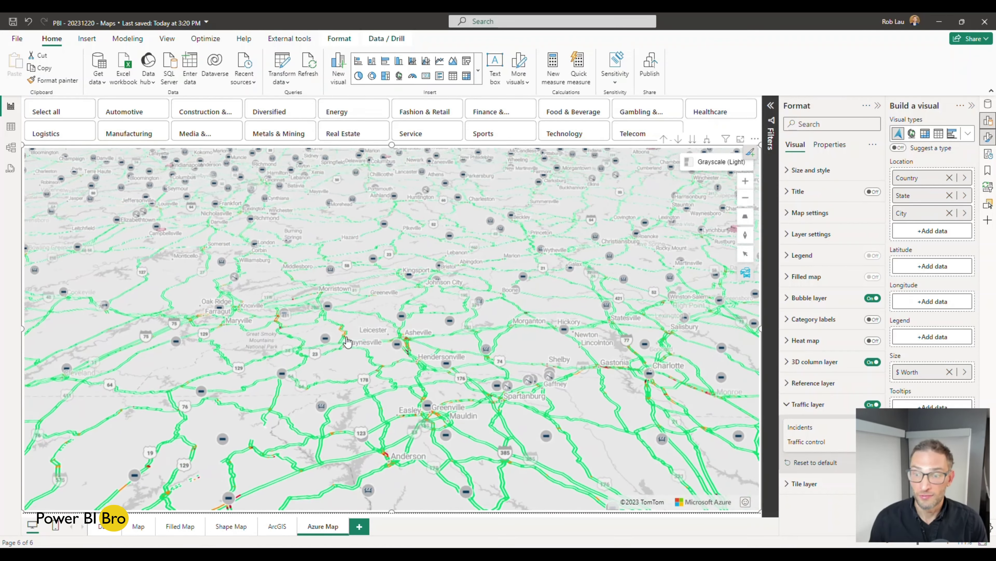
Step: Collapse the Traffic layer settings and turn off the 3D column layer, with the whole United States in view
{"action": "left_click", "coordinate": [793, 408]}
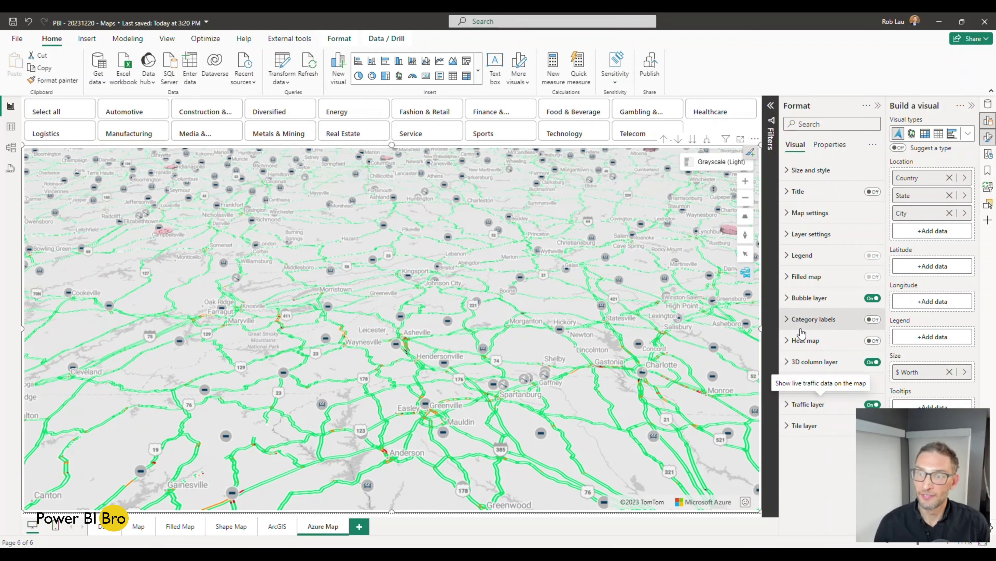
{"action": "left_click", "coordinate": [872, 362]}
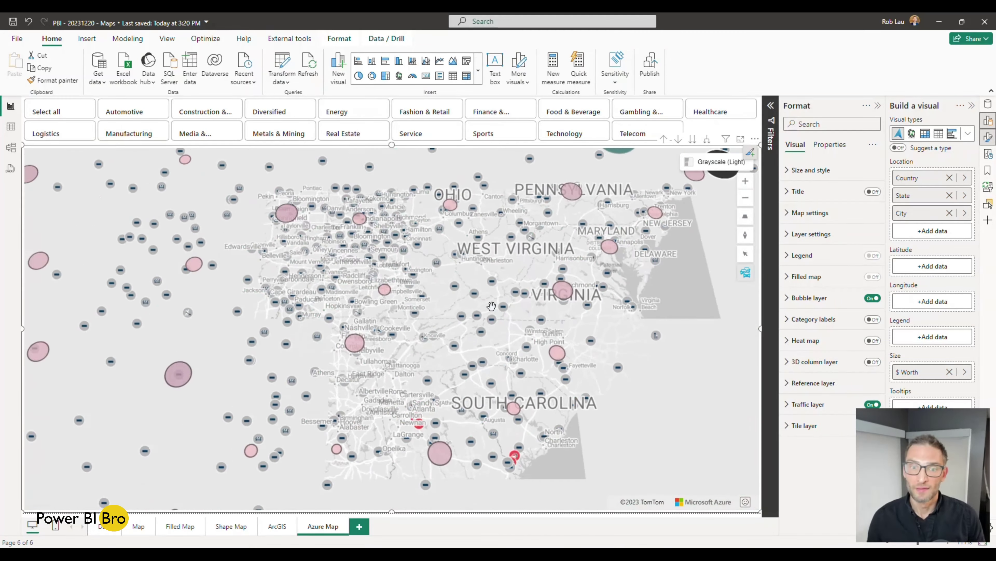
{"action": "scroll", "coordinate": [492, 301], "scroll_direction": "down", "scroll_amount": 3}
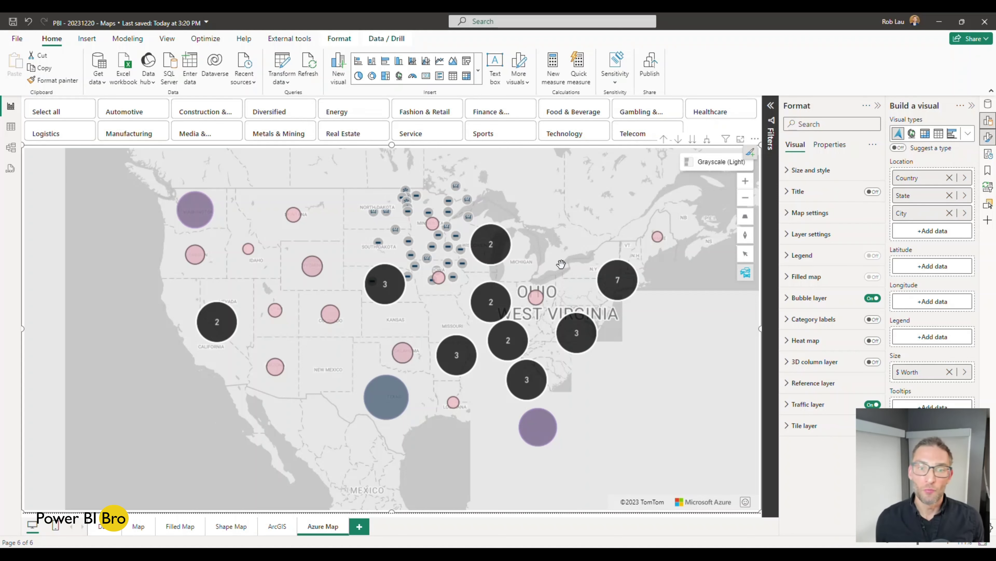
Step: Compare the map types by visiting the Shape Map, ArcGIS, Azure Map and Filled Map report pages
{"action": "left_click", "coordinate": [230, 528]}
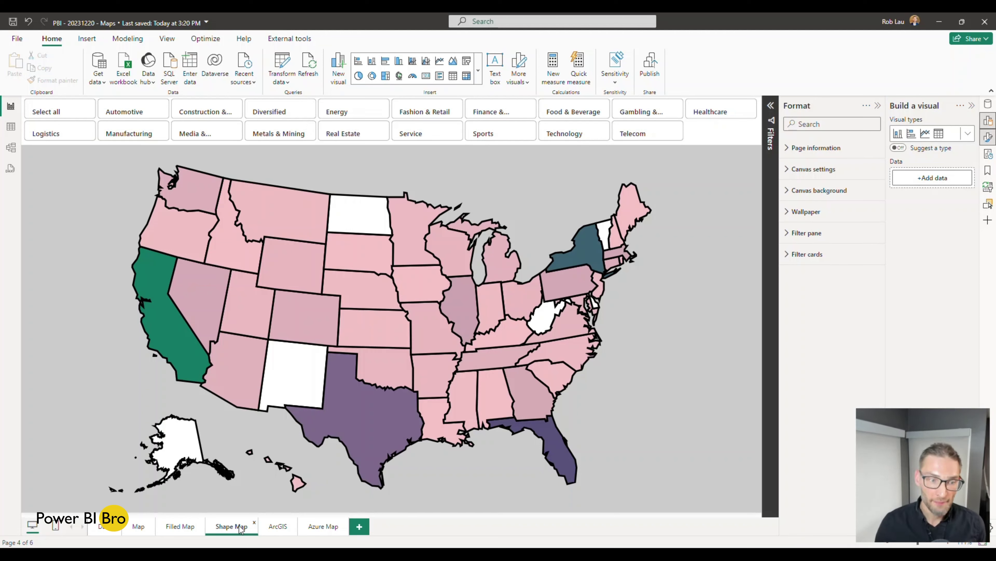
{"action": "left_click", "coordinate": [279, 528]}
{"action": "left_click", "coordinate": [322, 527]}
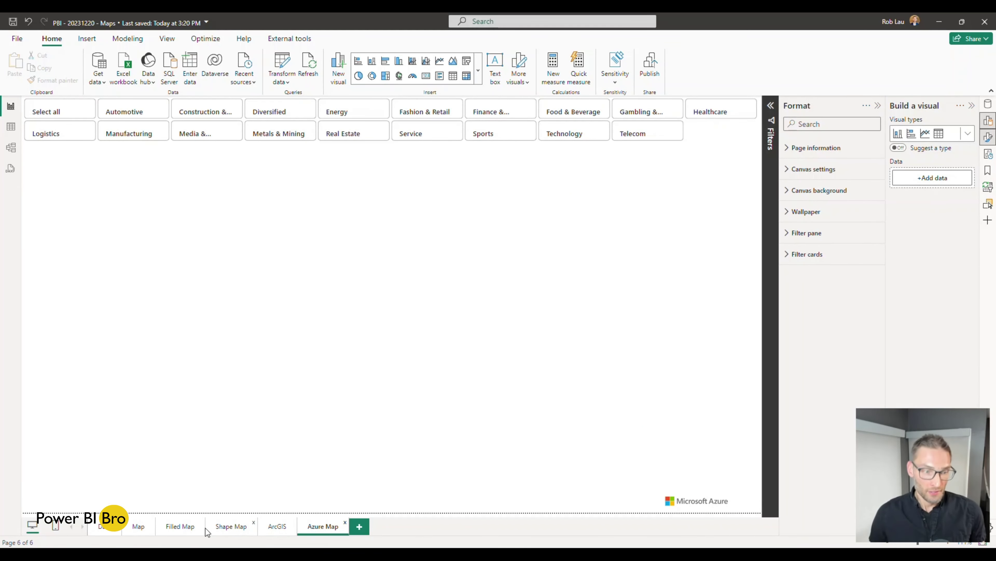
{"action": "left_click", "coordinate": [181, 528]}
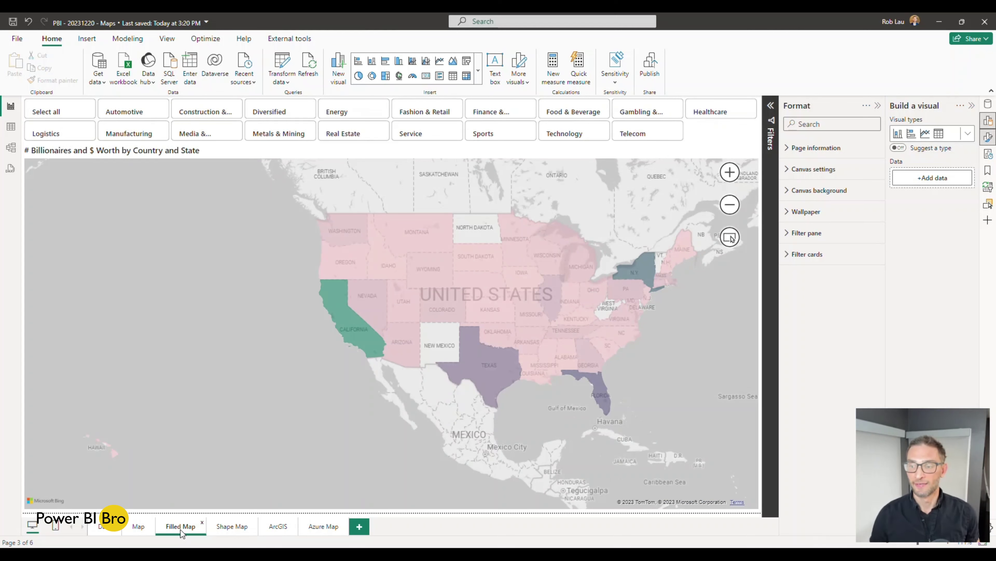